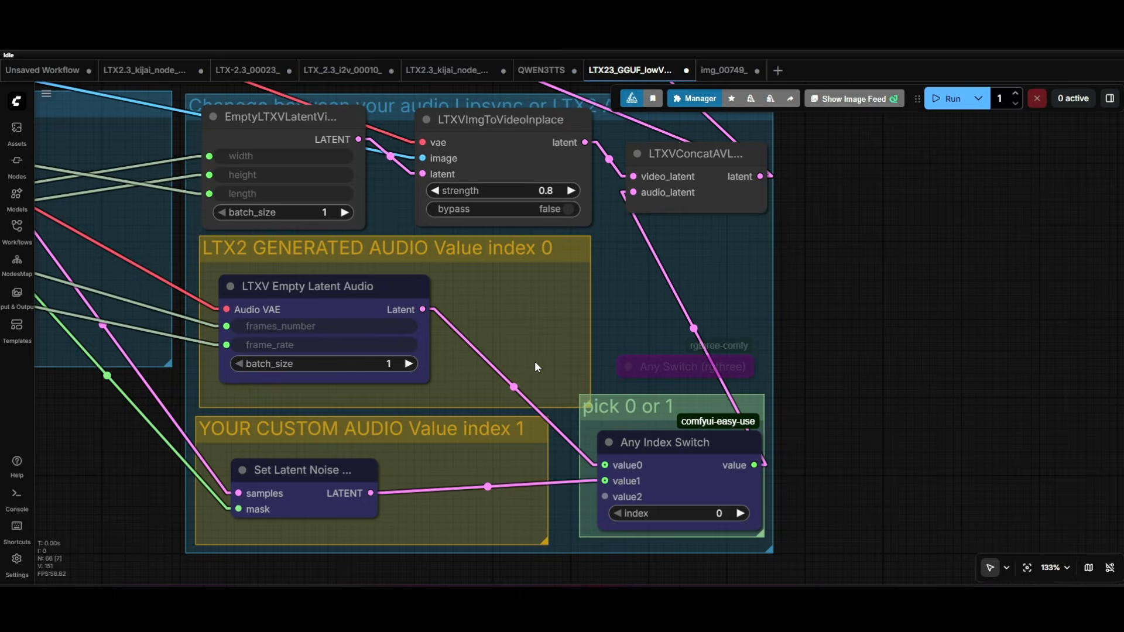
# - Switch to the workflow-discussions channel in Discord and view the enlarged GPU performance screenshot posted about the second sampling
pyautogui.scroll(-15, 585, 359)
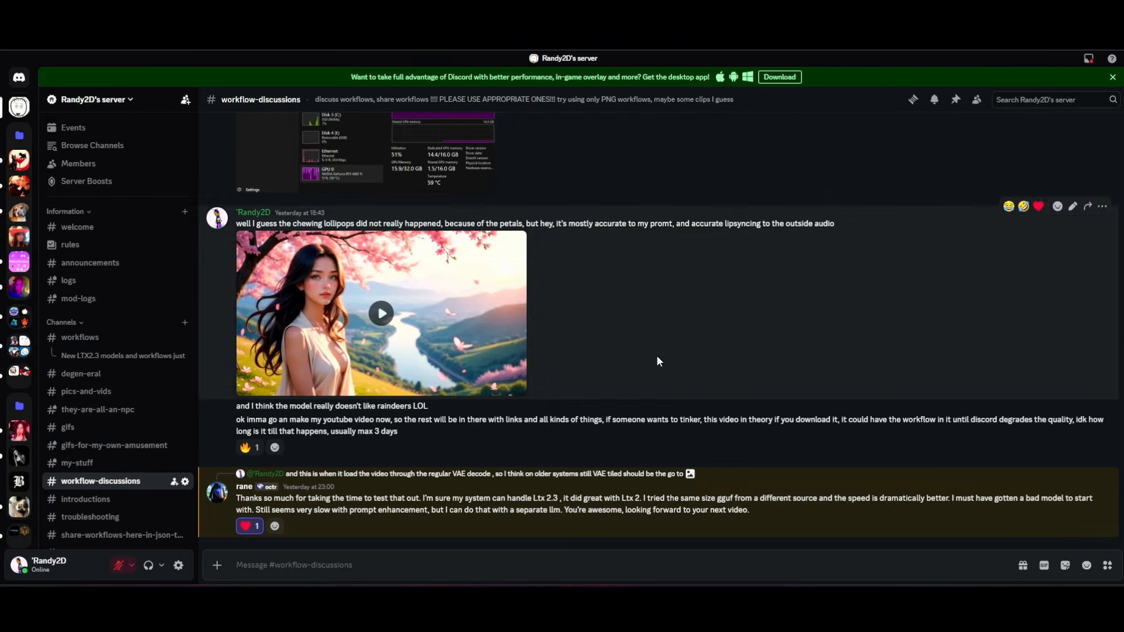
pyautogui.scroll(5, 656, 355)
pyautogui.scroll(2, 658, 360)
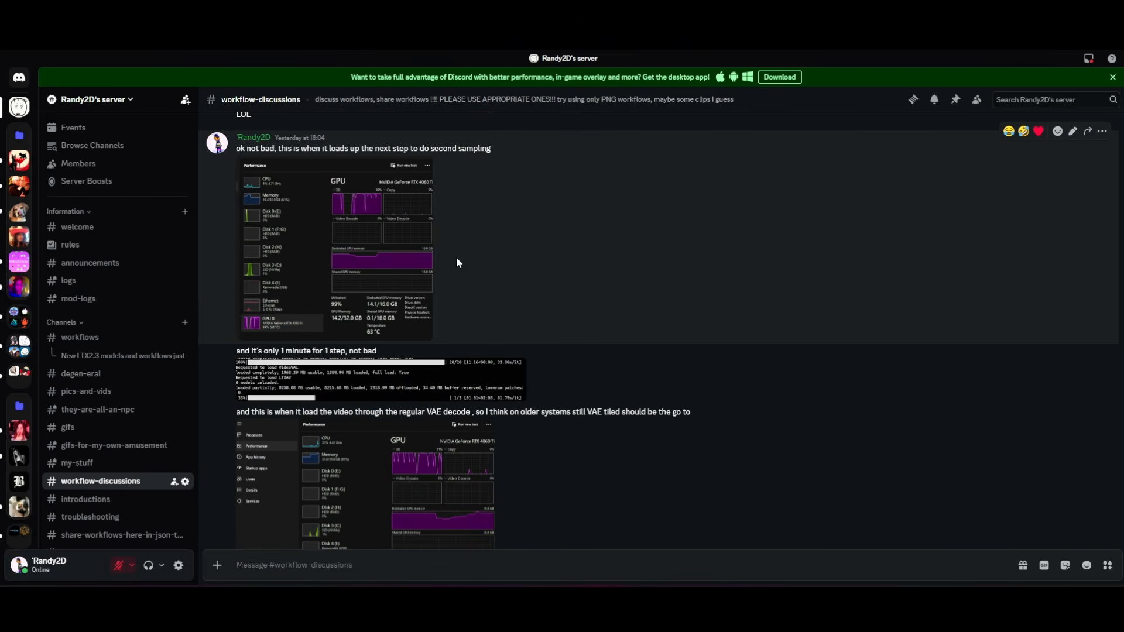
pyautogui.click(346, 248)
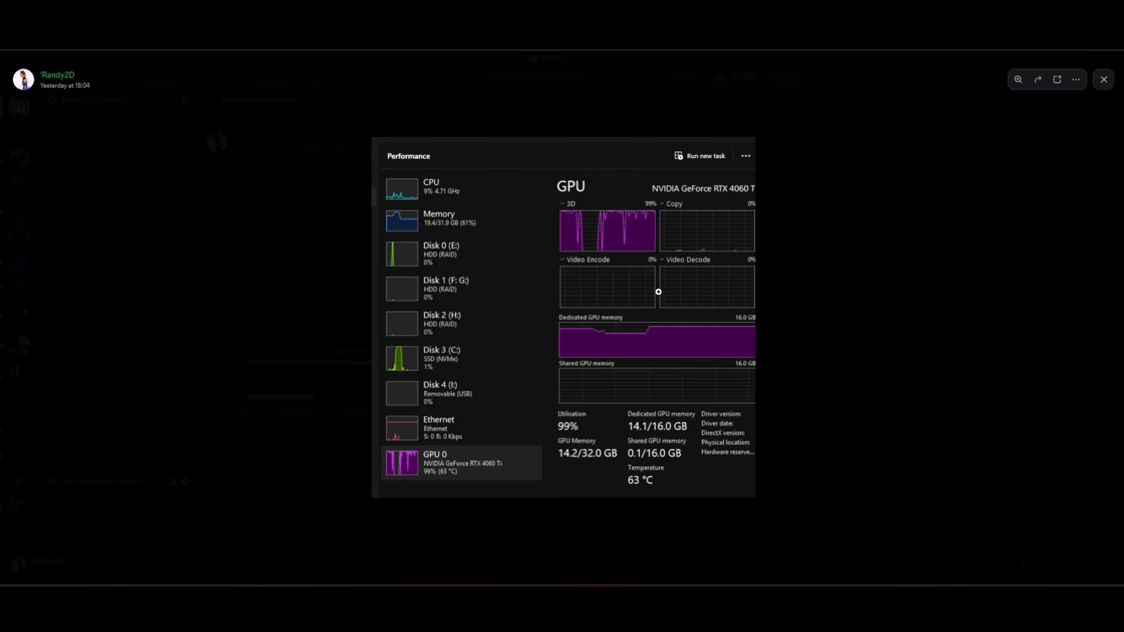
pyautogui.click(813, 311)
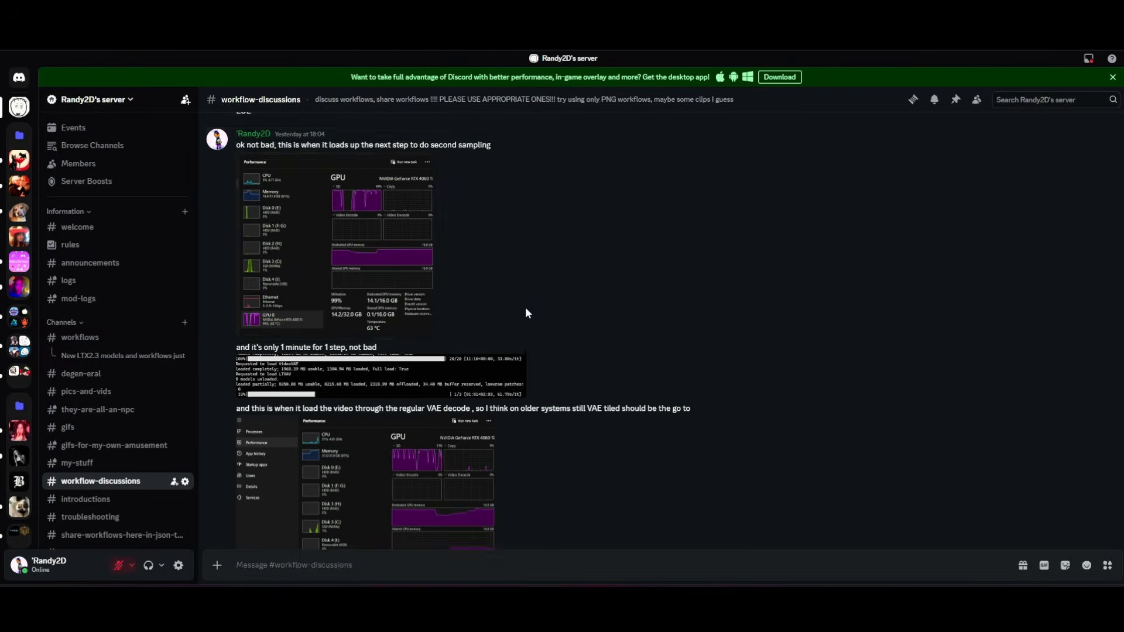
# - View the enlarged console log screenshot posted below the remark about one minute per step
pyautogui.scroll(-3, 525, 312)
pyautogui.click(386, 216)
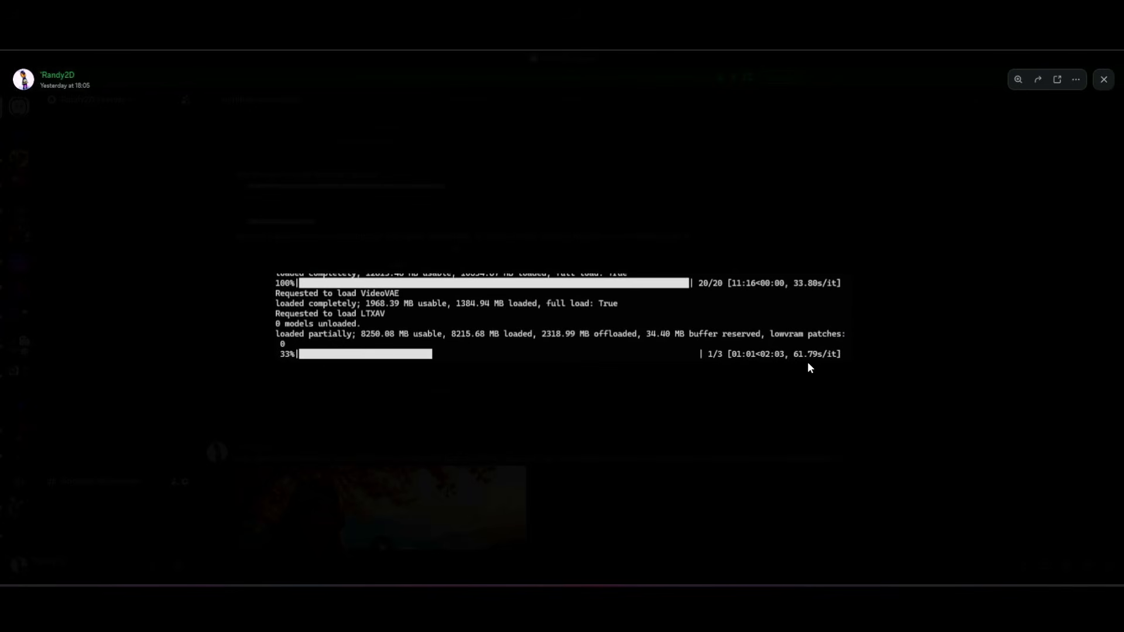
pyautogui.click(887, 318)
# - View the enlarged console log below the drawbacks remark and read the surrounding messages about the Q3 GGUF test
pyautogui.scroll(5, 772, 295)
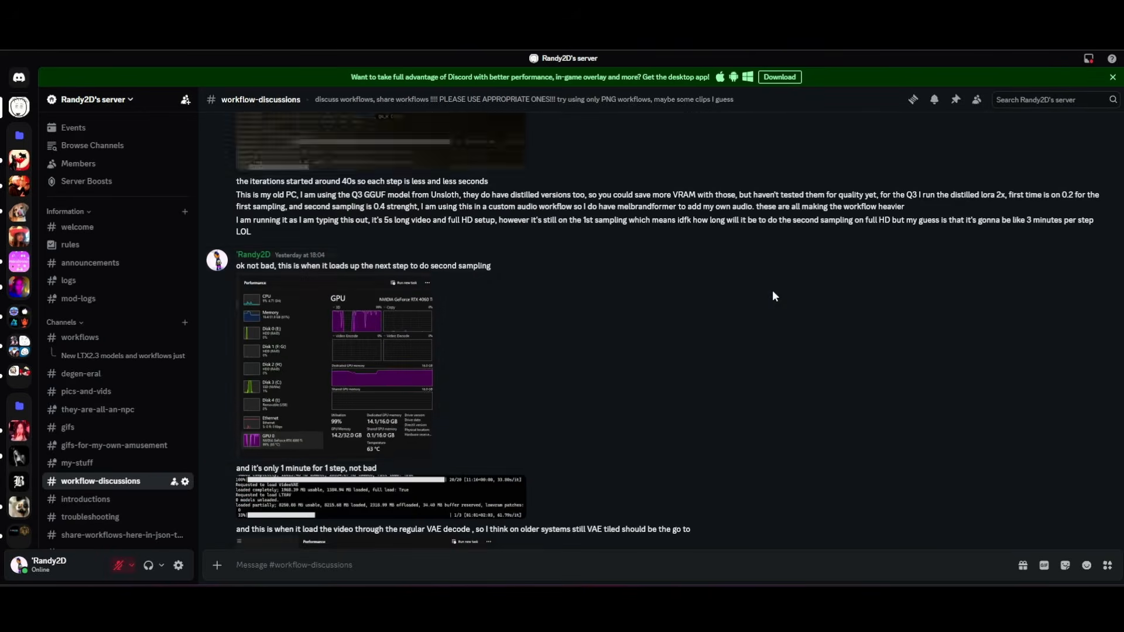
pyautogui.click(481, 273)
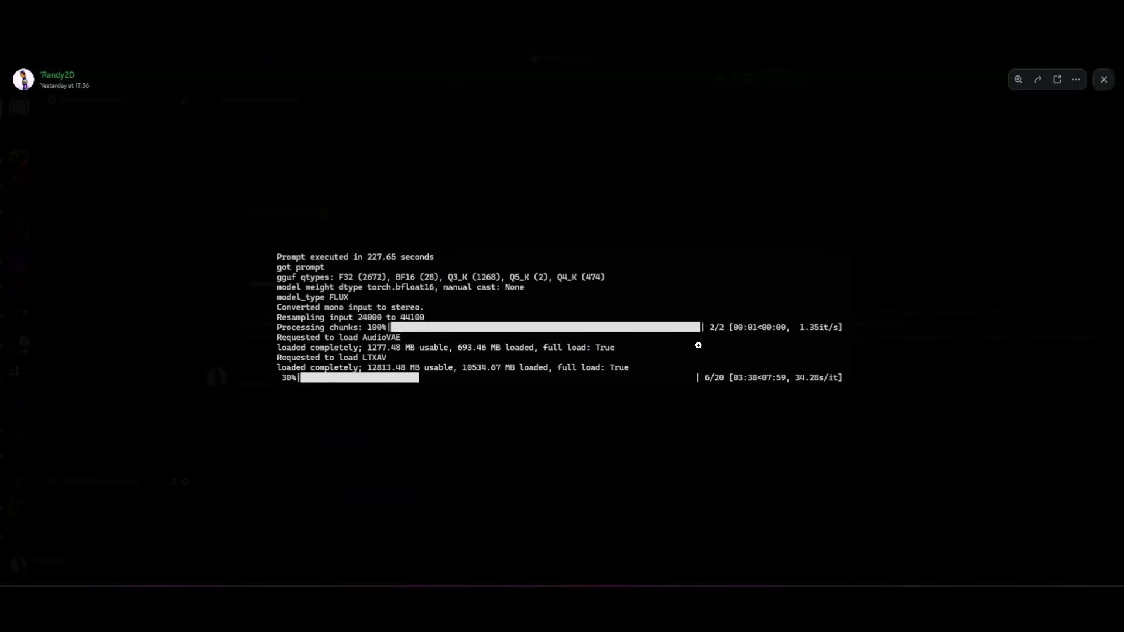
pyautogui.click(901, 315)
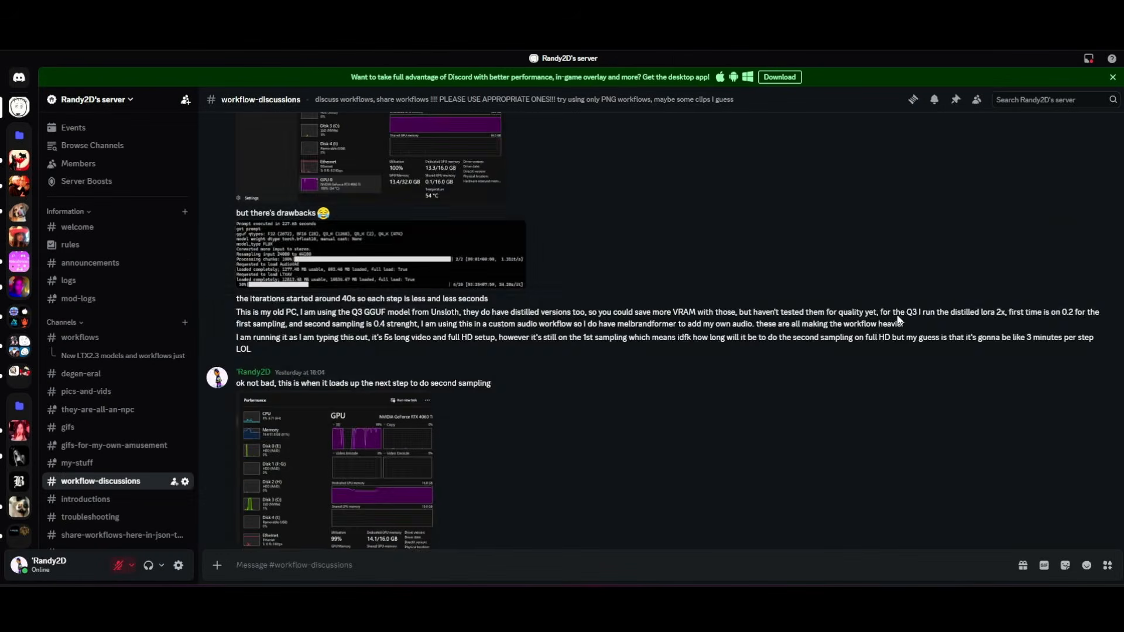
pyautogui.scroll(-3, 749, 275)
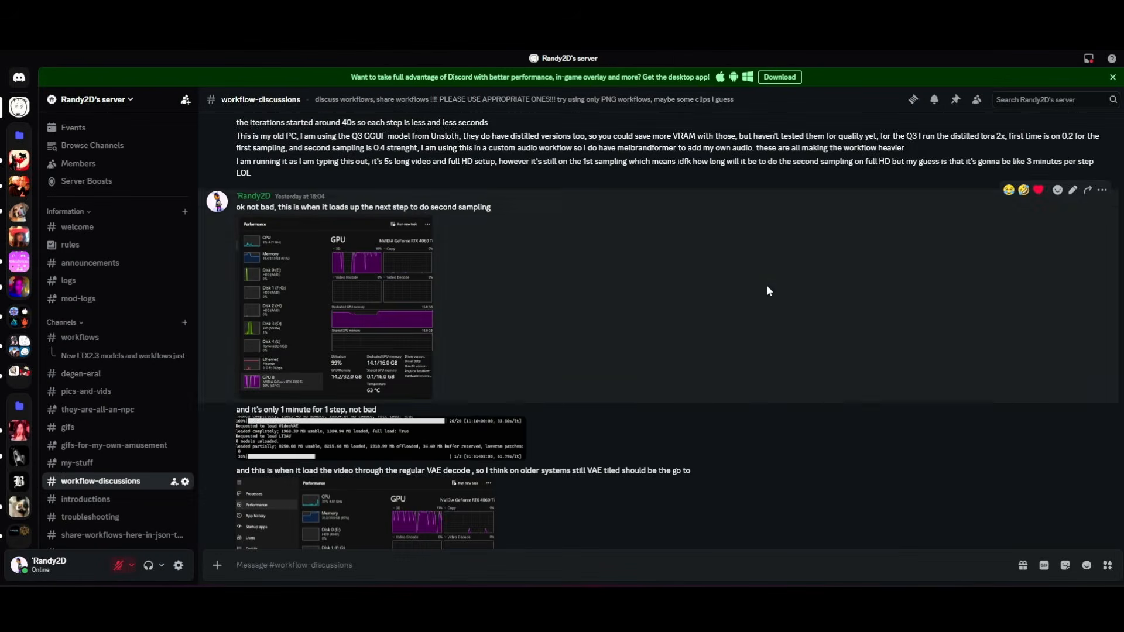
pyautogui.scroll(-1, 761, 286)
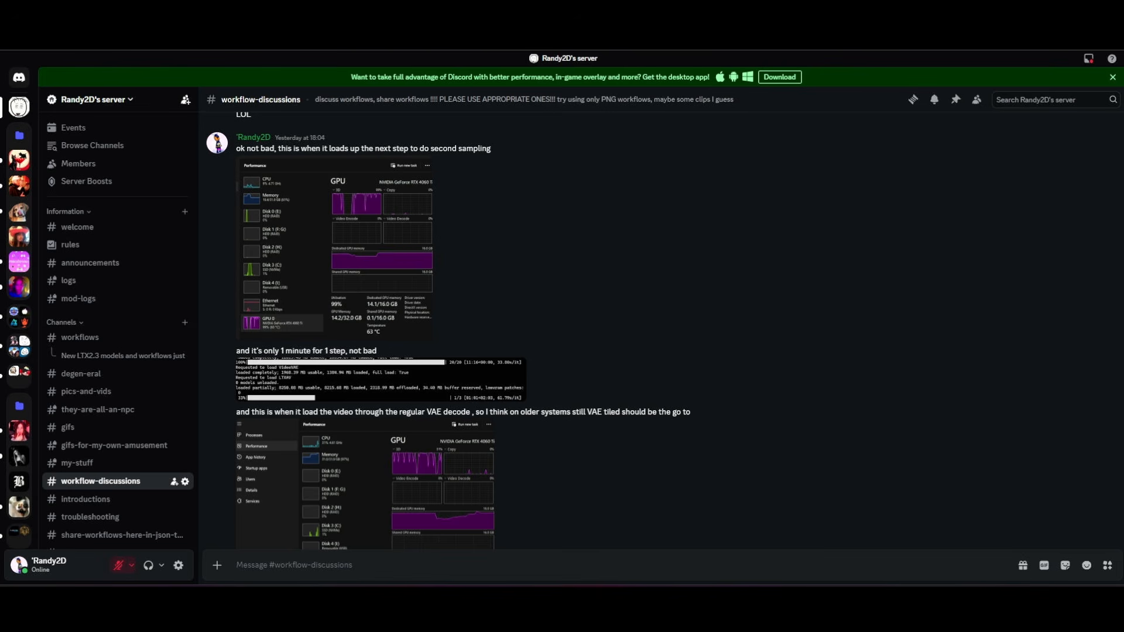
# - Switch to the LTX23_GGUF_lowV... workflow in ComfyUI, enable the bypassed GGUF Loader node and bypass it again
pyautogui.click(146, 35)
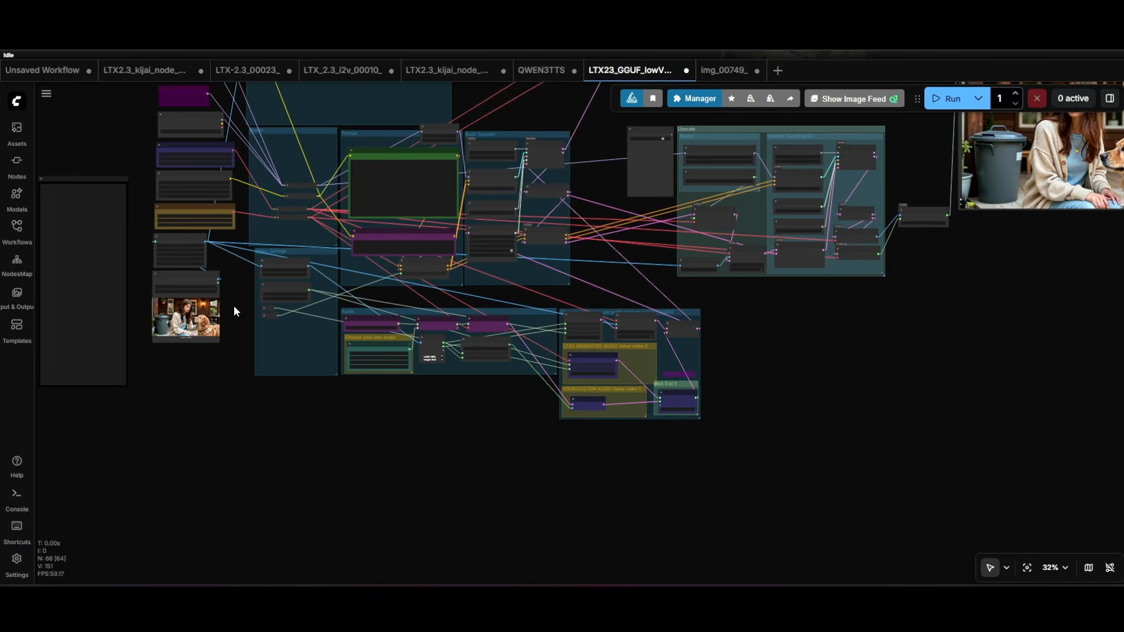
pyautogui.scroll(13, 252, 376)
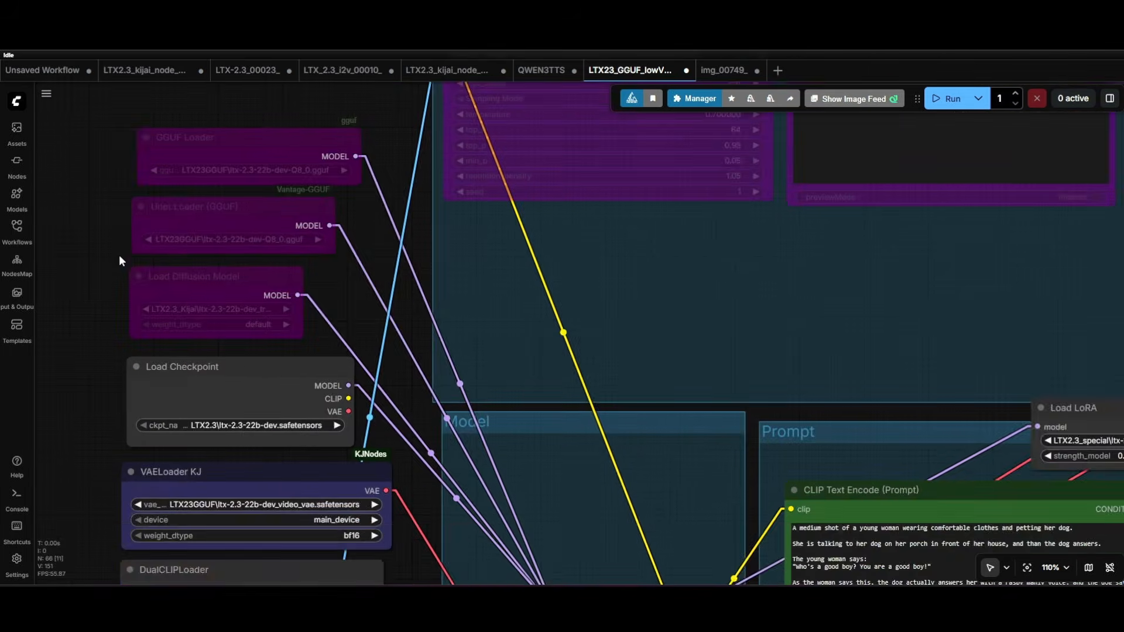
pyautogui.moveTo(119, 257); pyautogui.dragTo(230, 317)
pyautogui.scroll(7, 253, 228)
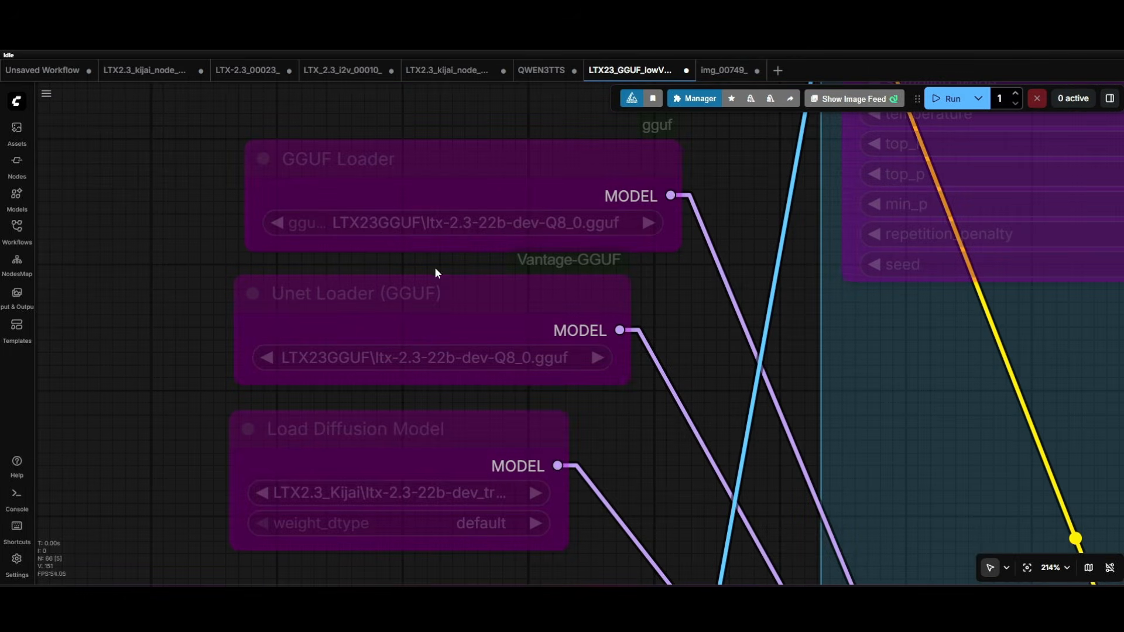
pyautogui.click(522, 179)
pyautogui.click(498, 115)
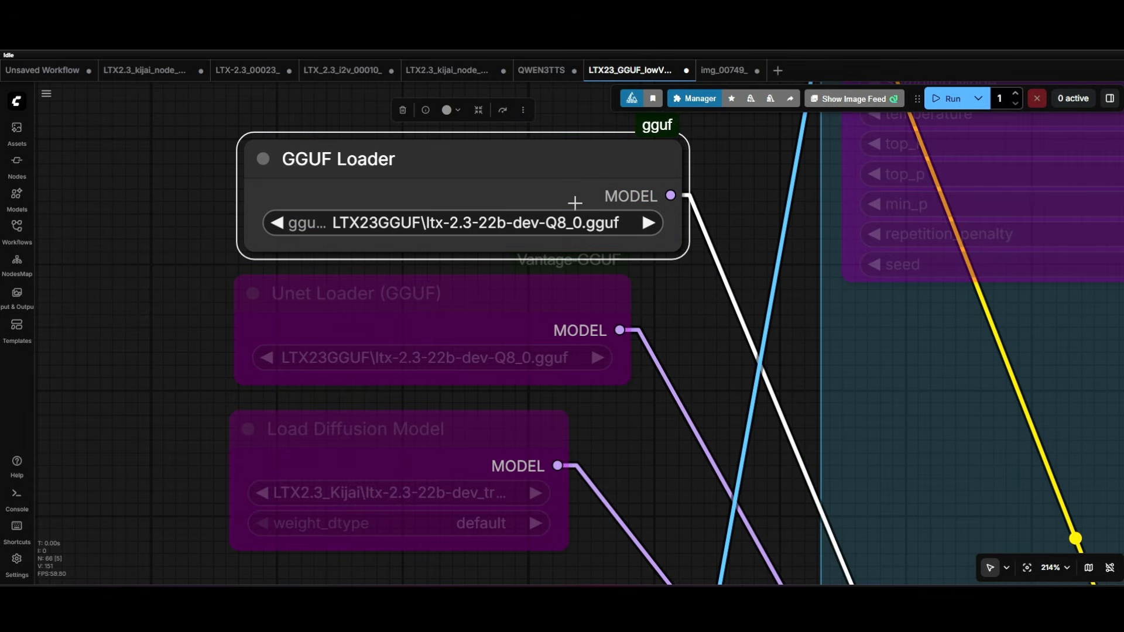
pyautogui.click(502, 111)
# - Examine the alternative model loader nodes, including Load Diffusion Model and Load Checkpoint, and the models chosen in them
pyautogui.scroll(-4, 211, 237)
pyautogui.scroll(-3, 211, 237)
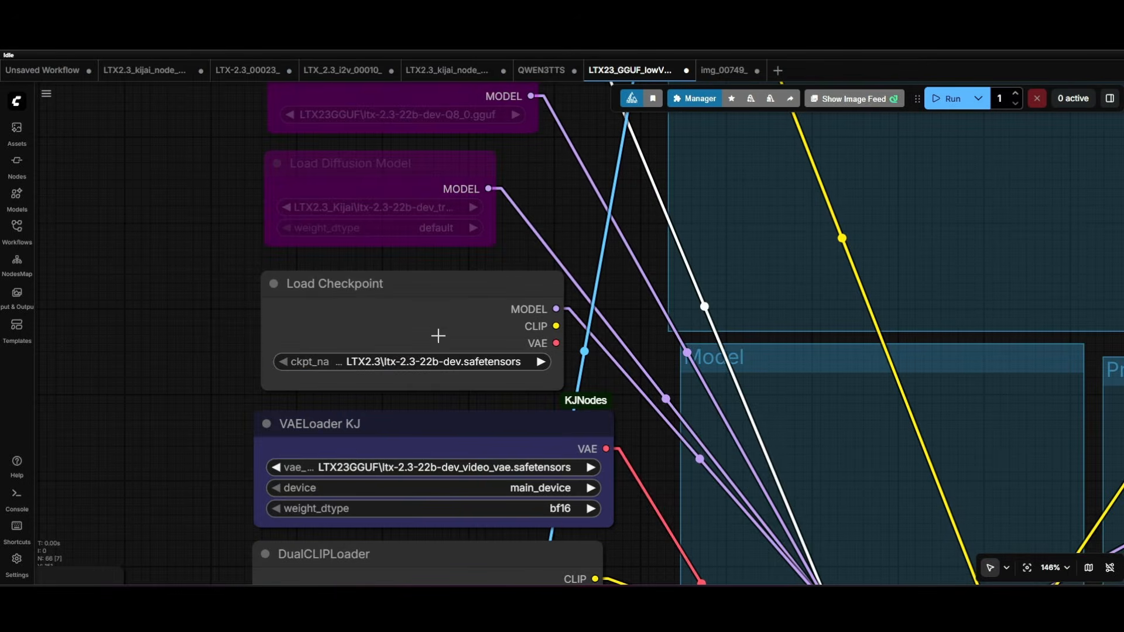
pyautogui.scroll(3, 437, 334)
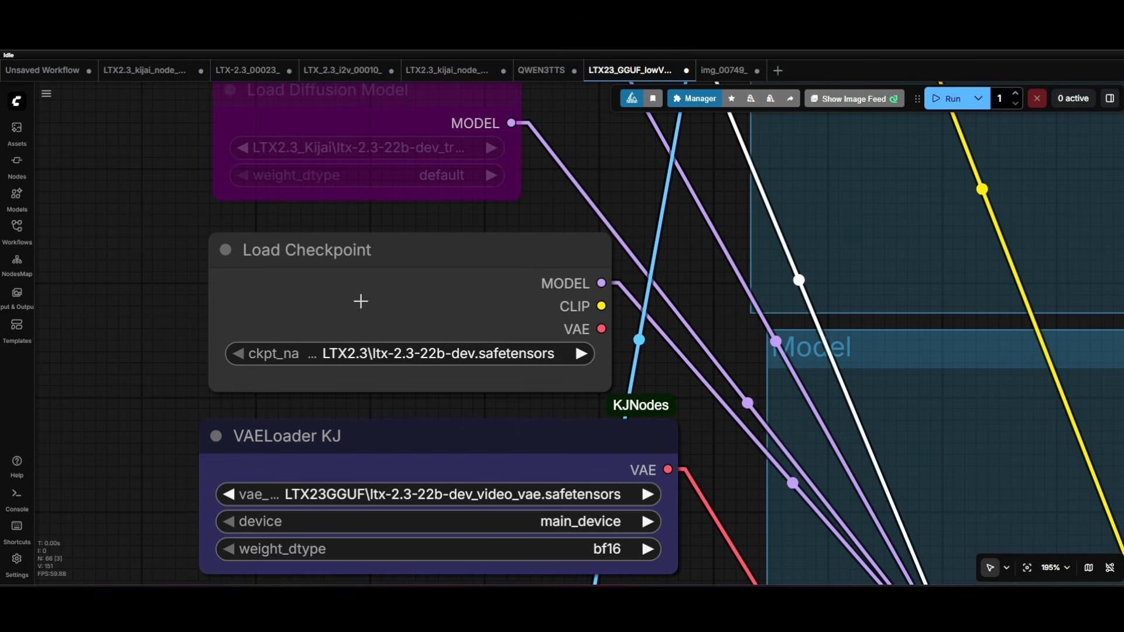
pyautogui.scroll(2, 173, 377)
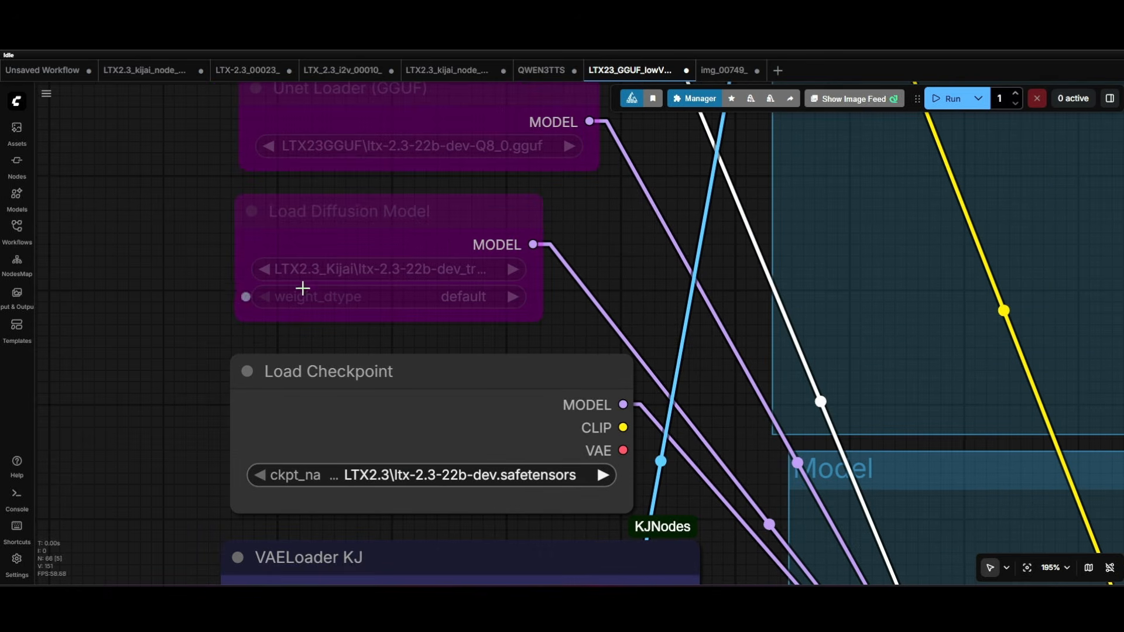
pyautogui.scroll(-5, 187, 321)
pyautogui.moveTo(174, 316); pyautogui.dragTo(198, 106)
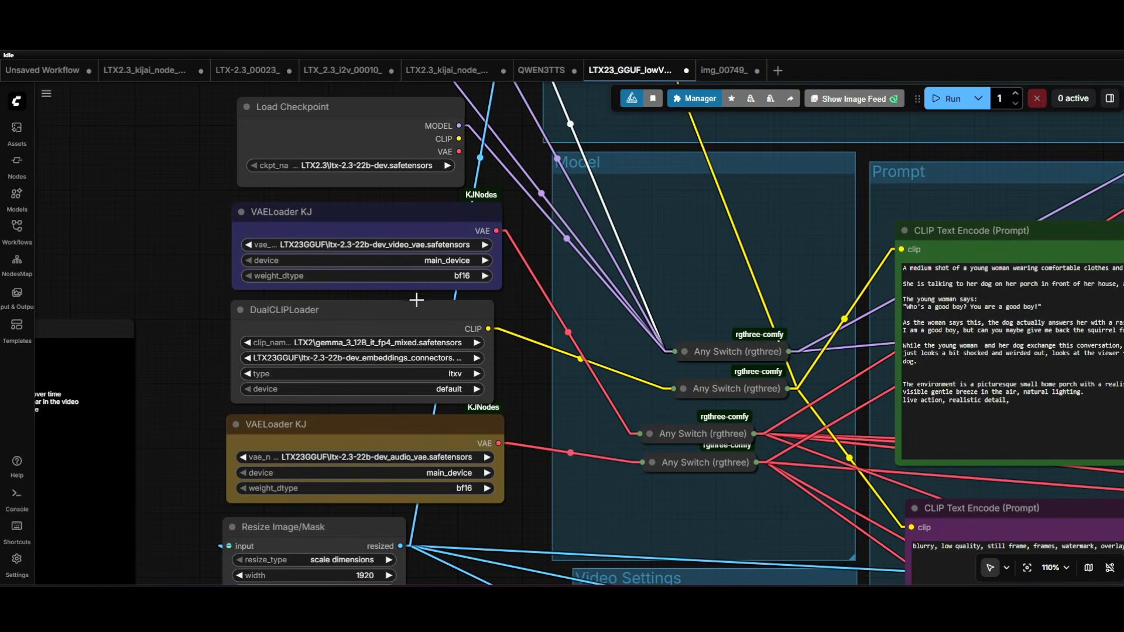
# - Select the video and audio VAELoader KJ nodes in turn to inspect their VAE files and connections
pyautogui.click(327, 223)
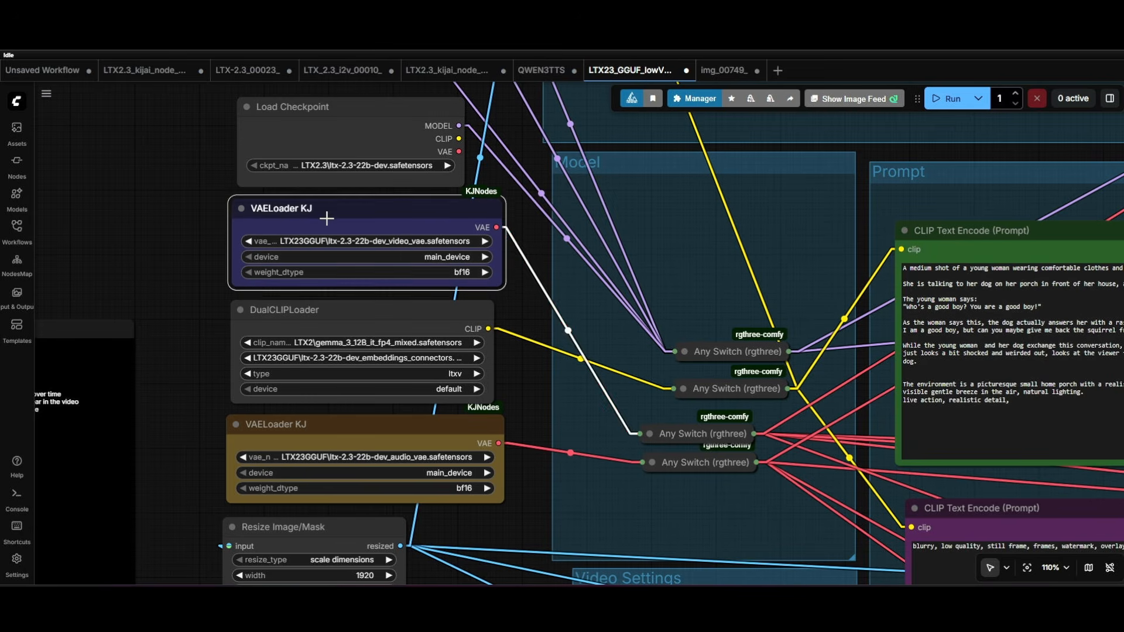
pyautogui.click(339, 422)
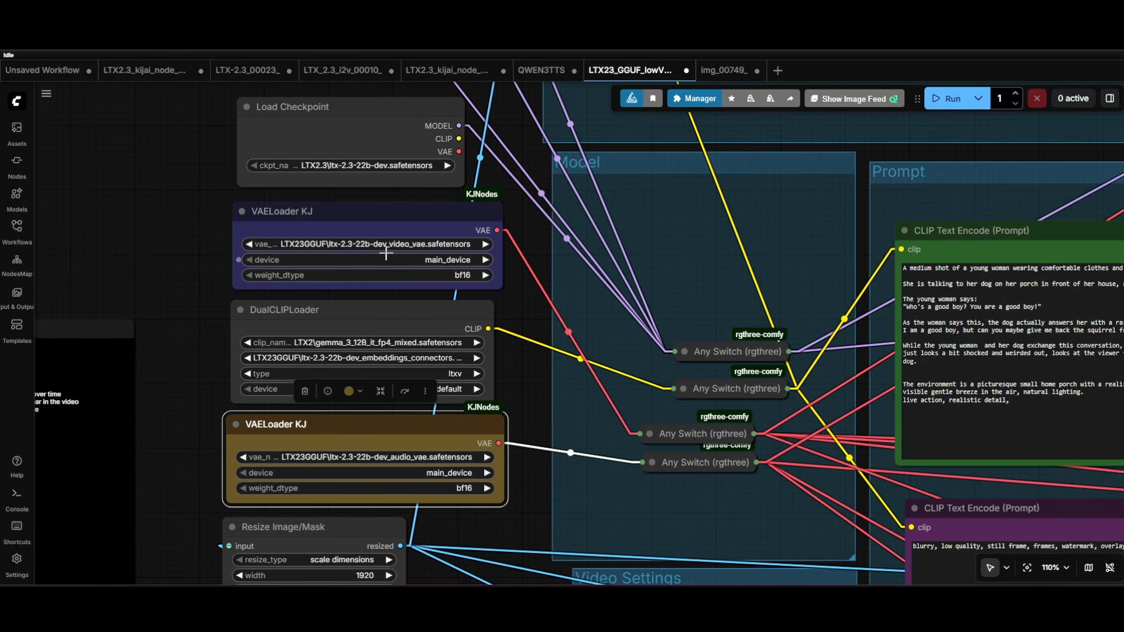
pyautogui.click(371, 221)
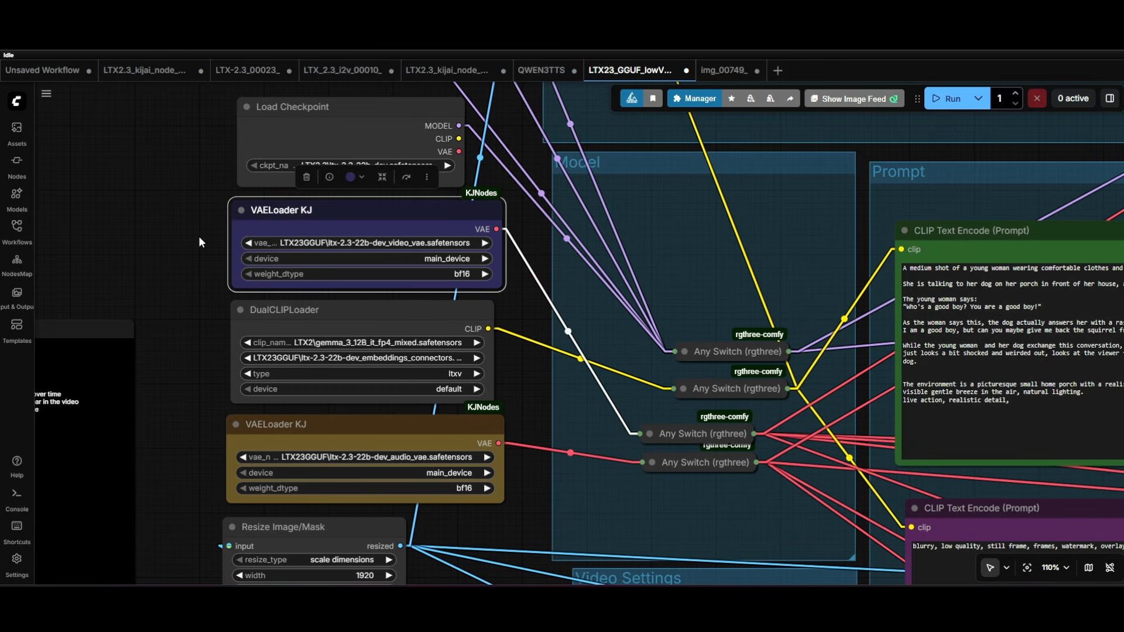
pyautogui.scroll(-10, 199, 236)
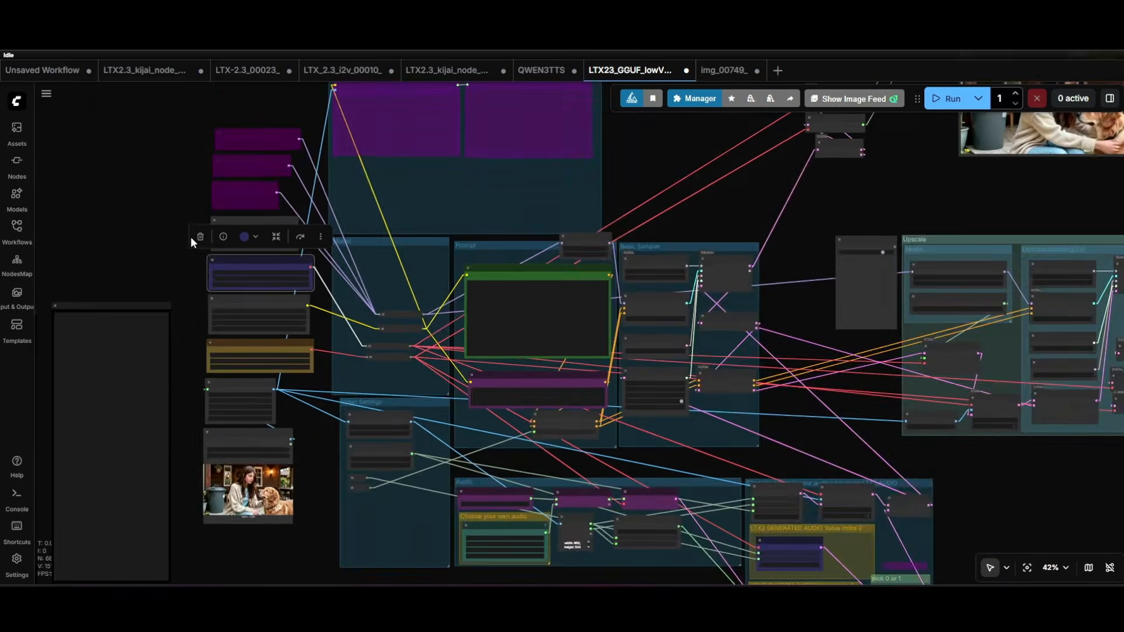
pyautogui.scroll(-3, 191, 237)
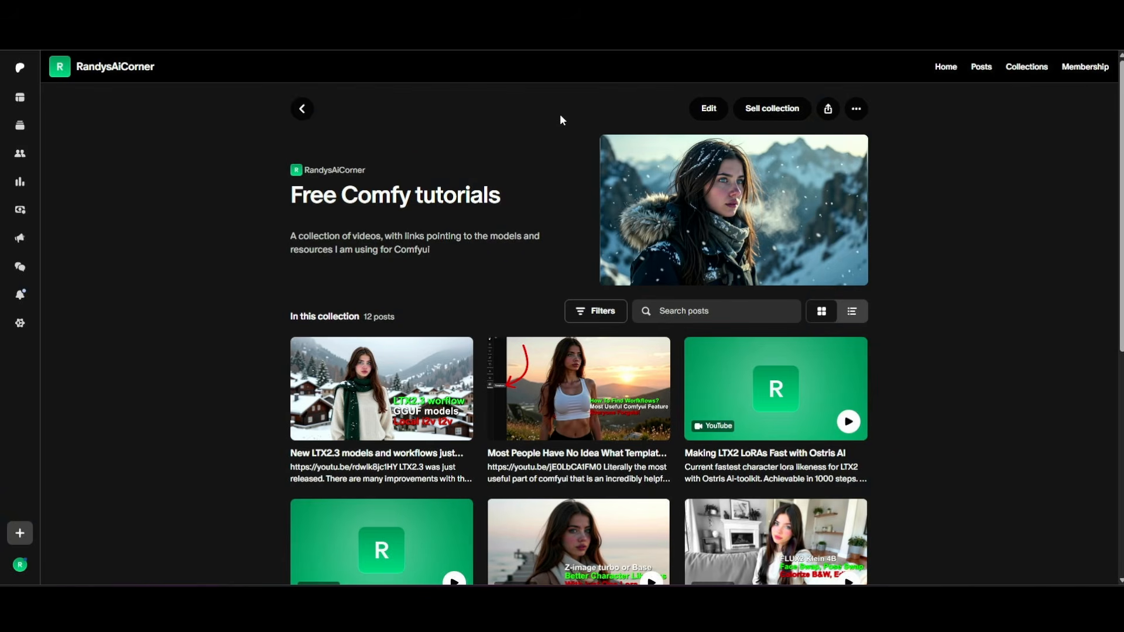
# - Browse the posts in the Free Comfy tutorials collection on Patreon
pyautogui.scroll(-2, 560, 117)
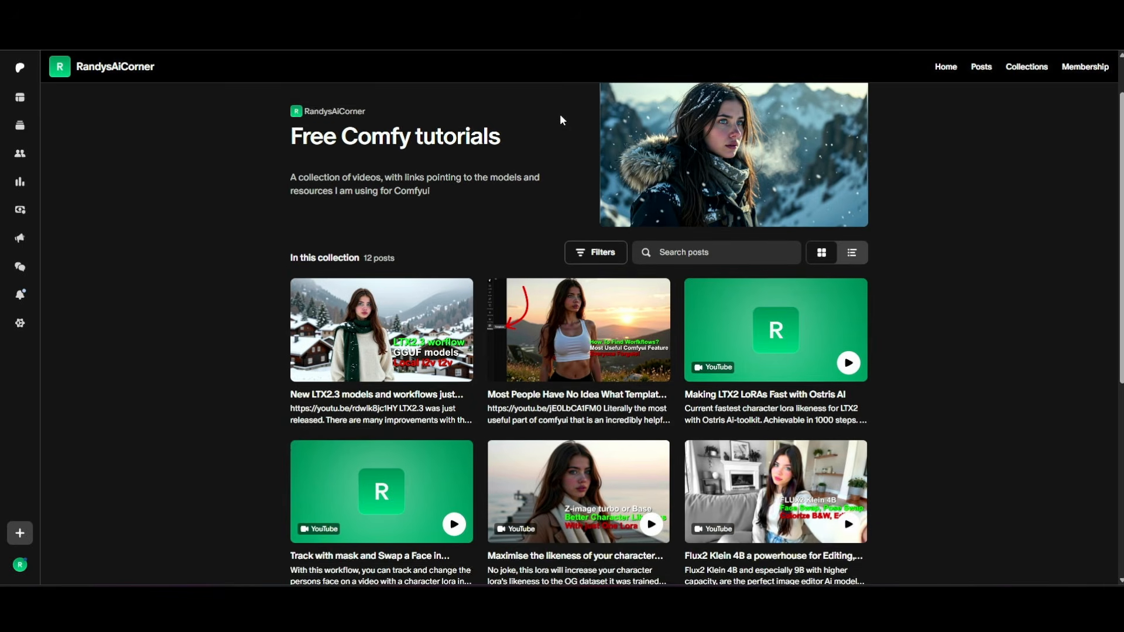
pyautogui.scroll(-1, 560, 120)
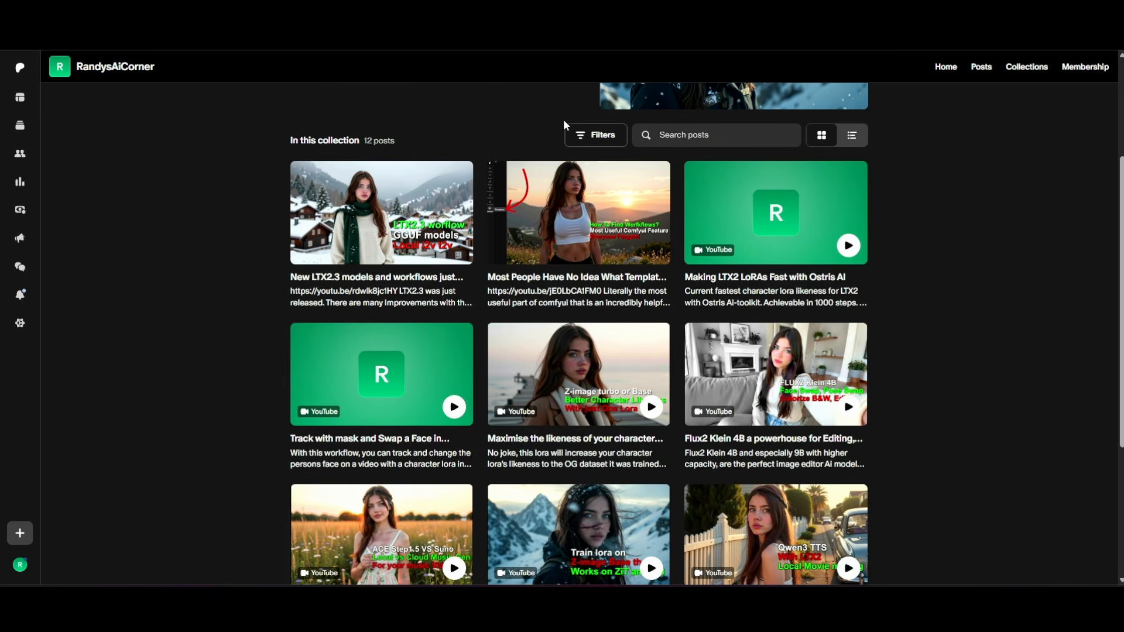
pyautogui.scroll(3, 563, 119)
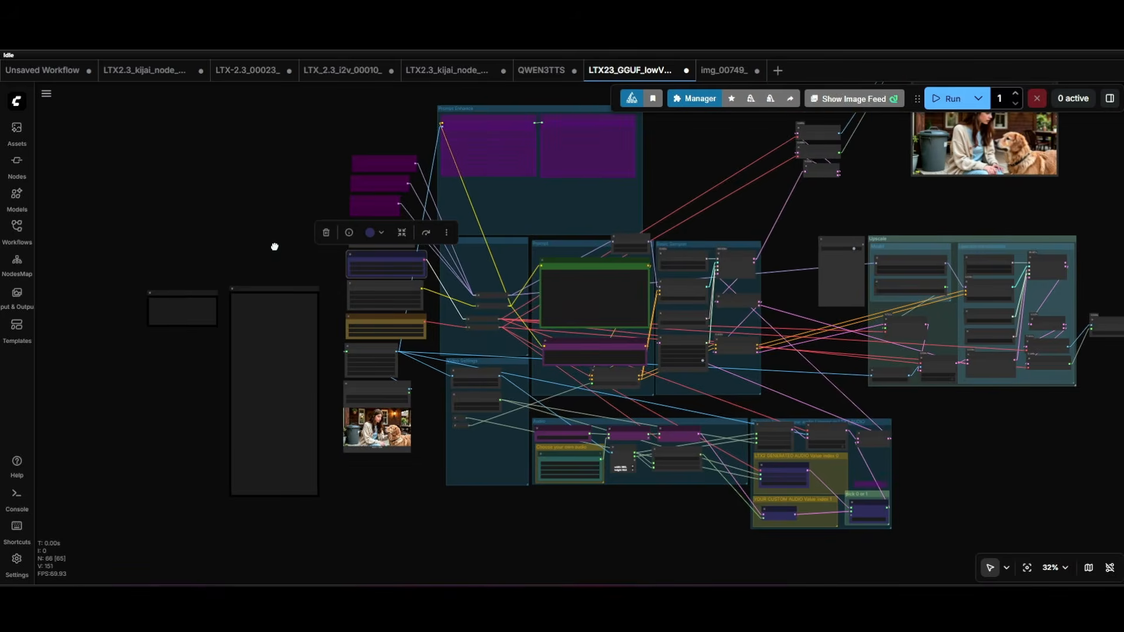
# - Return to the ComfyUI workflow and examine the bypassed text generation and preview nodes in the Prompt Enhance group
pyautogui.scroll(5, 276, 217)
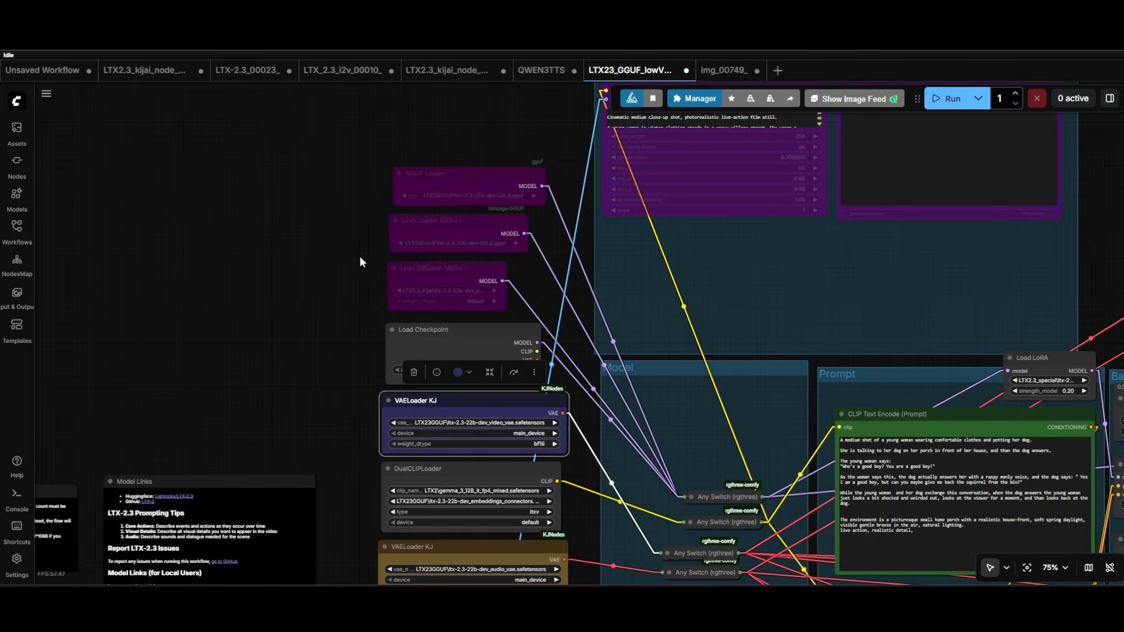
pyautogui.scroll(-9, 141, 228)
pyautogui.moveTo(132, 249); pyautogui.dragTo(288, 317)
pyautogui.scroll(9, 287, 212)
pyautogui.moveTo(279, 132); pyautogui.dragTo(257, 209)
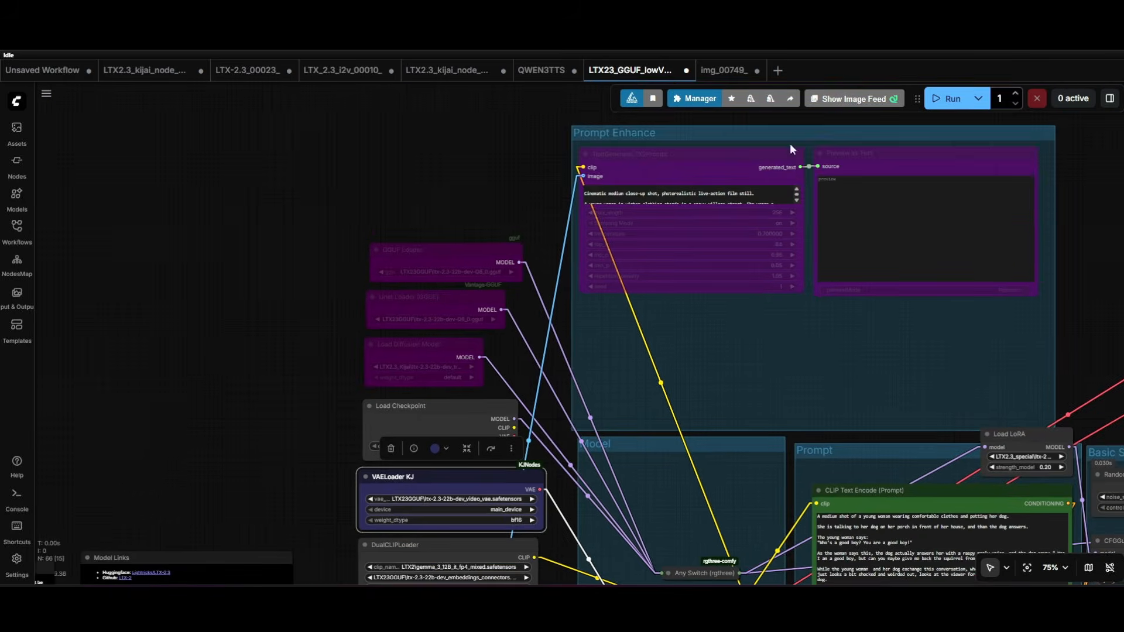
pyautogui.scroll(-2, 420, 134)
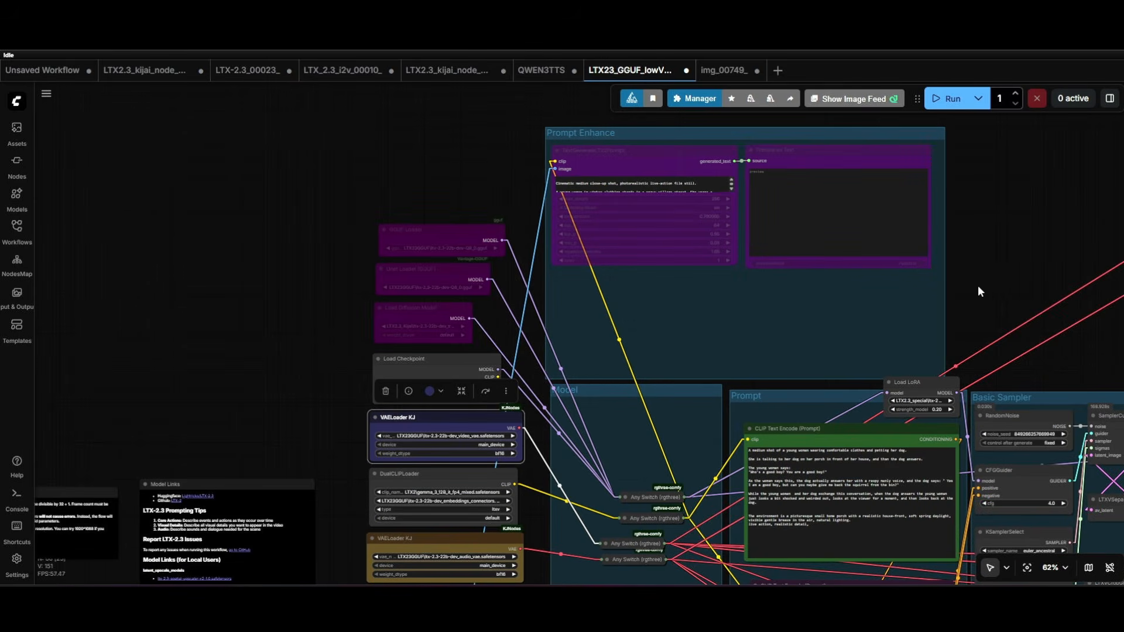
pyautogui.moveTo(978, 286); pyautogui.dragTo(887, 407)
pyautogui.scroll(4, 852, 291)
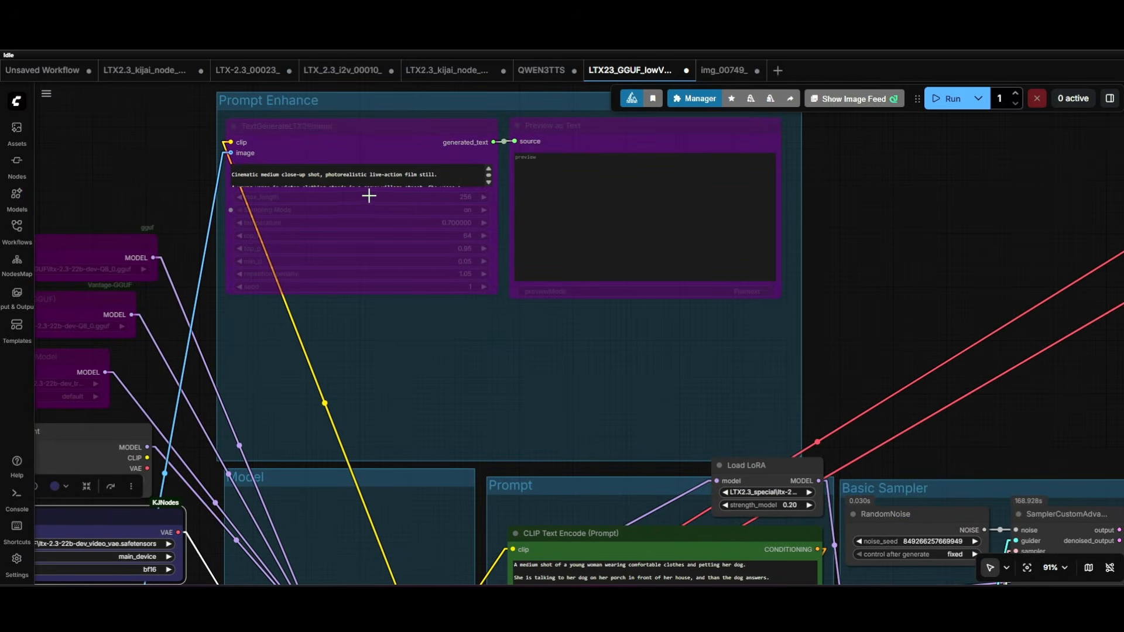
pyautogui.scroll(-3, 736, 285)
# - Read the positive prompt in the green CLIP Text Encode node and review its place in the overall workflow
pyautogui.scroll(8, 835, 248)
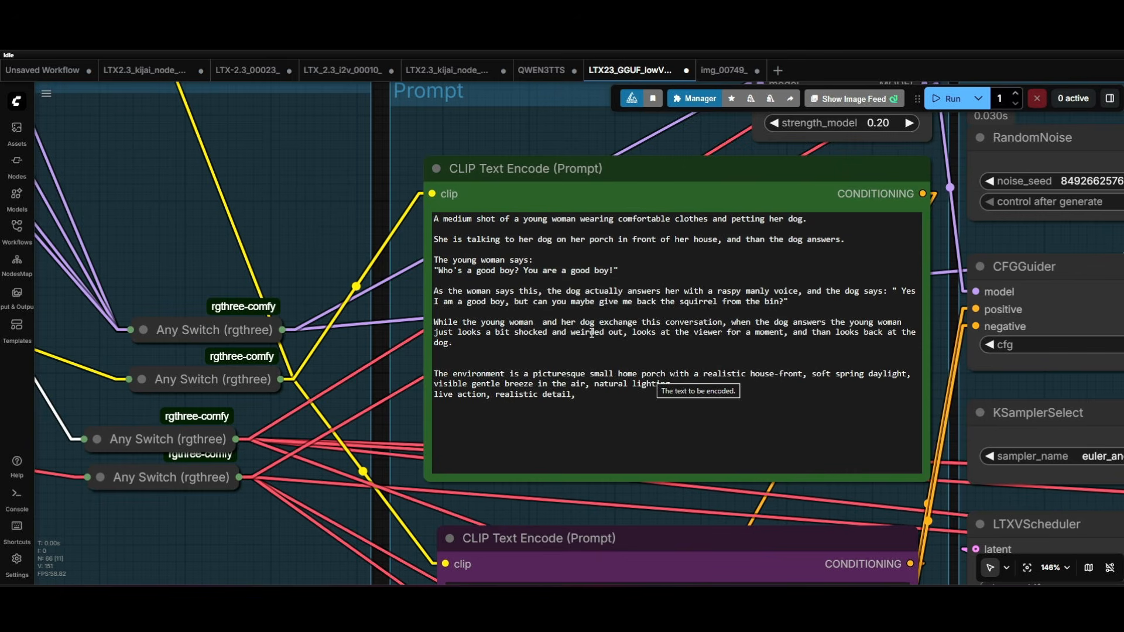
pyautogui.scroll(-10, 590, 308)
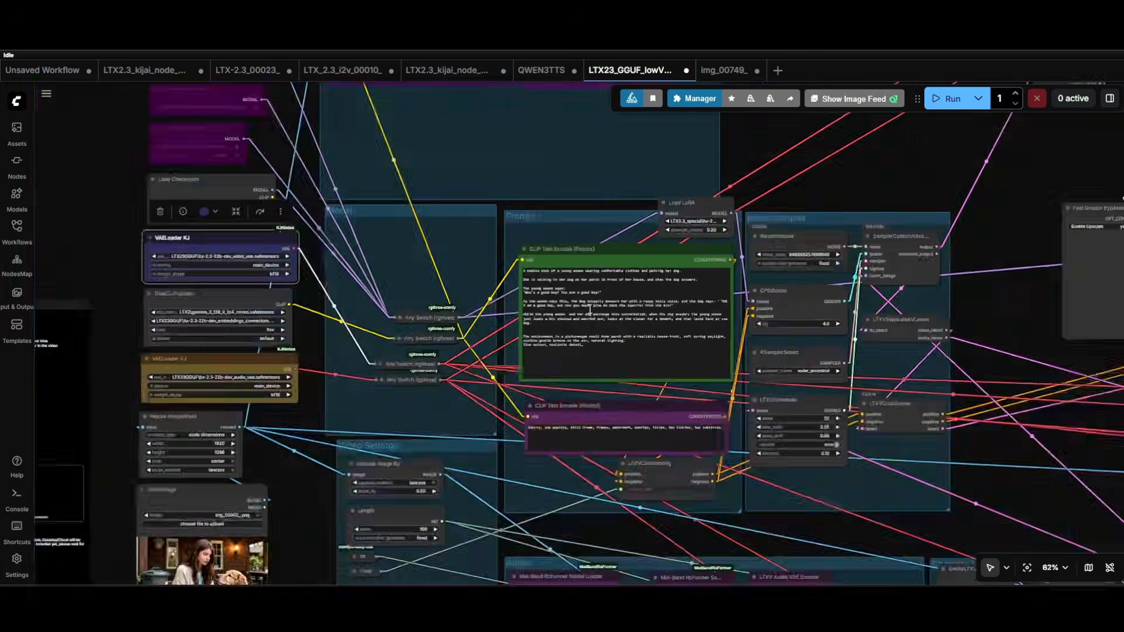
pyautogui.scroll(5, 625, 292)
pyautogui.scroll(-4, 757, 251)
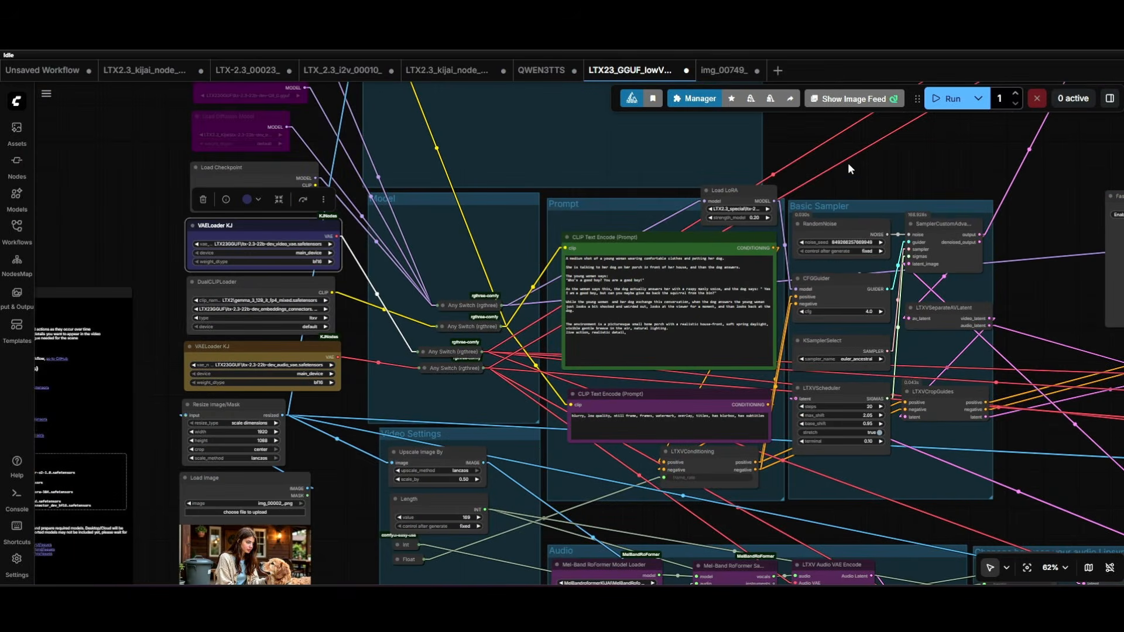
pyautogui.moveTo(847, 163); pyautogui.dragTo(837, 195)
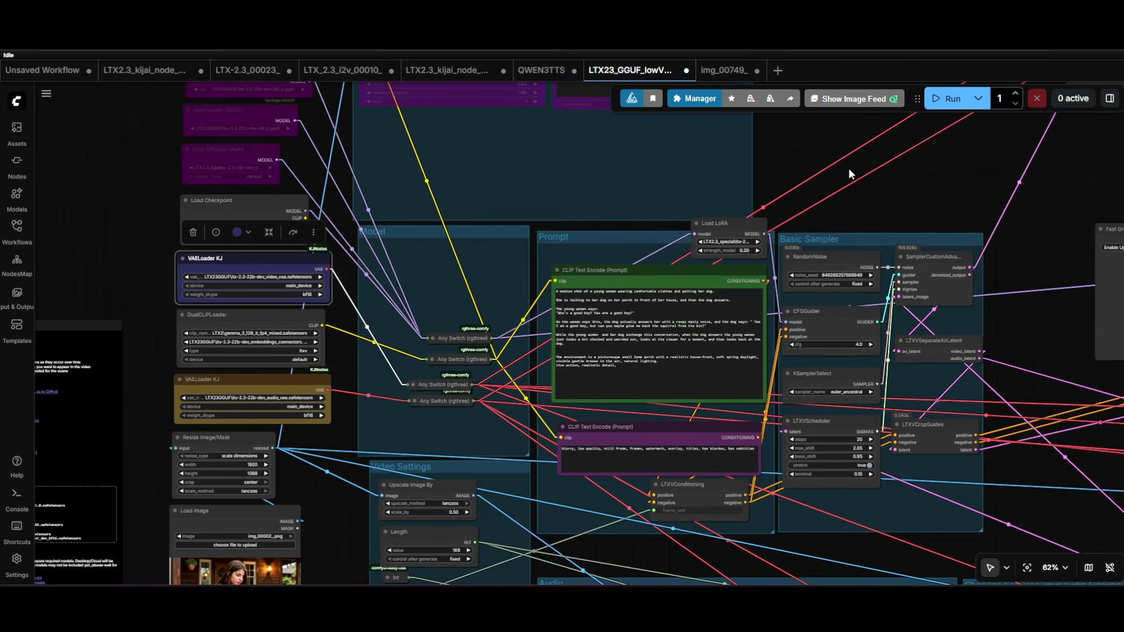
pyautogui.scroll(-6, 317, 281)
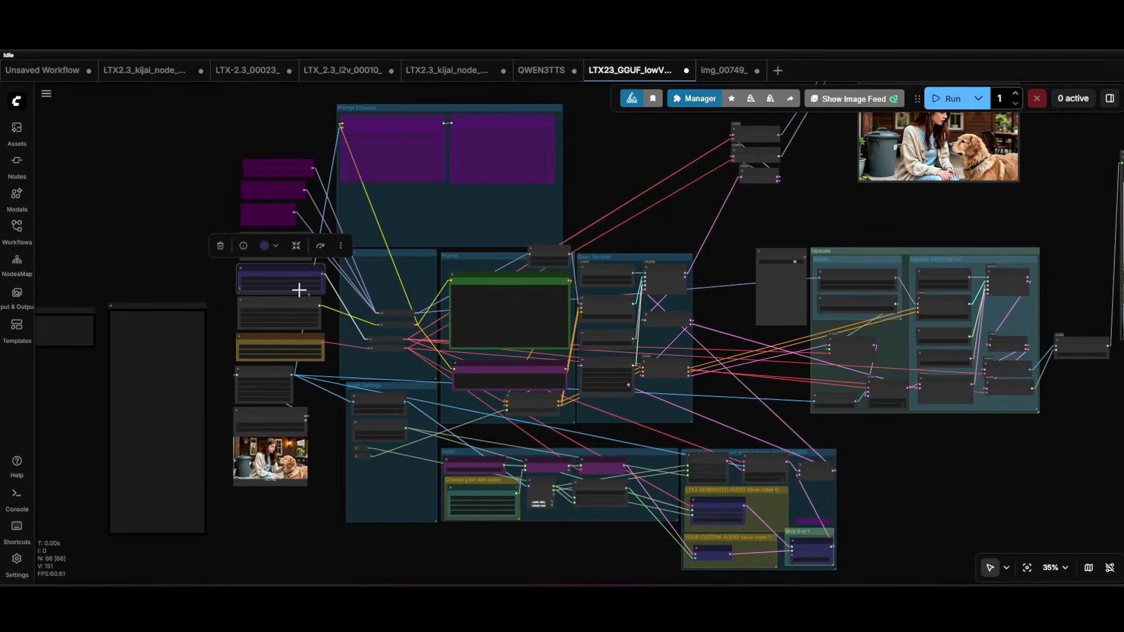
# - Locate the stack of model loaders and enable the bypassed GGUF Loader and Unet Loader (GGUF) nodes
pyautogui.scroll(6, 165, 212)
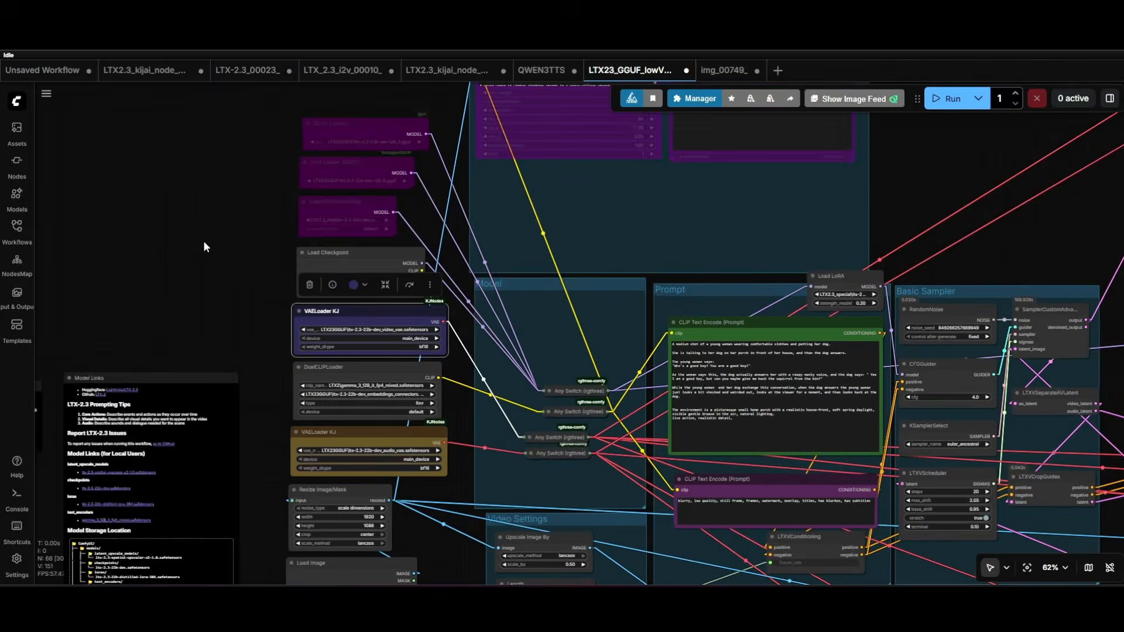
pyautogui.moveTo(195, 305); pyautogui.dragTo(147, 105)
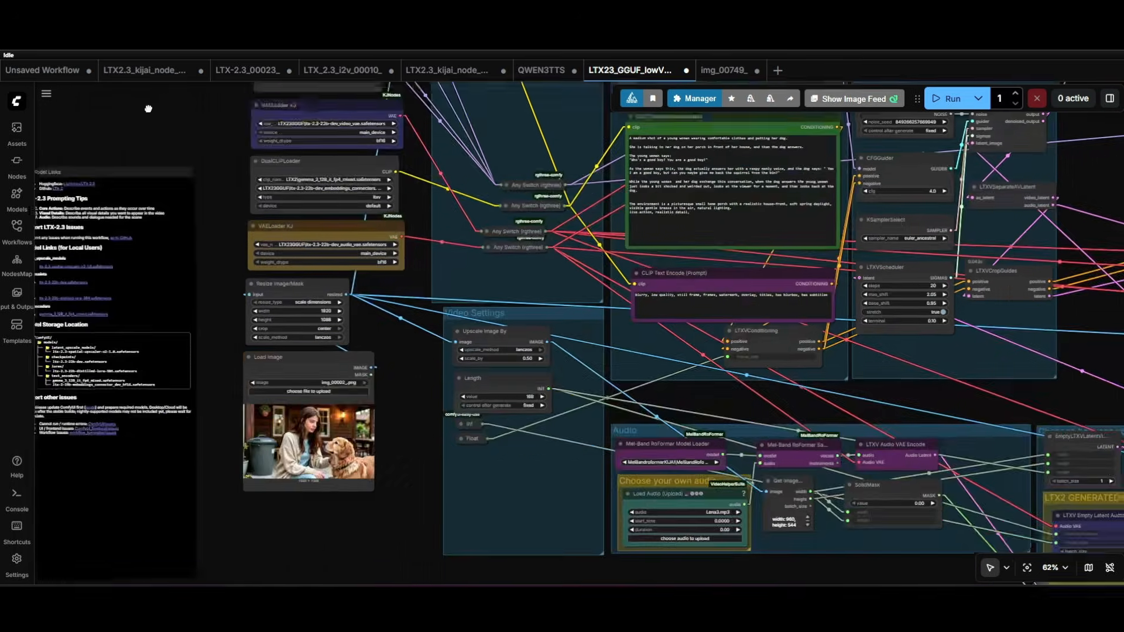
pyautogui.scroll(-5, 250, 278)
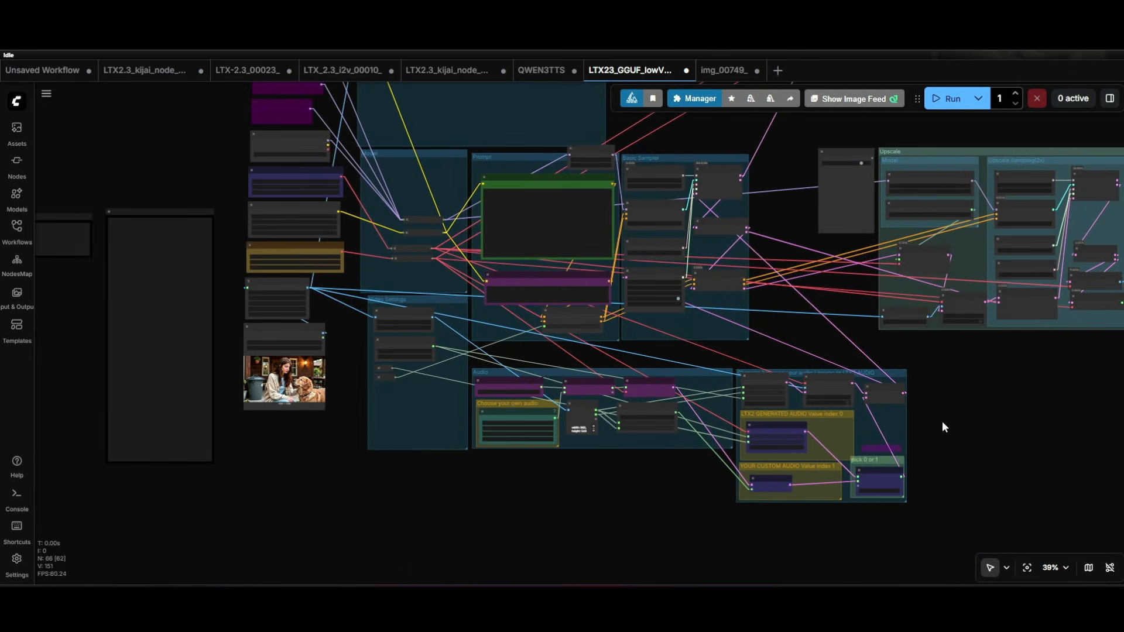
pyautogui.moveTo(234, 176); pyautogui.dragTo(321, 361)
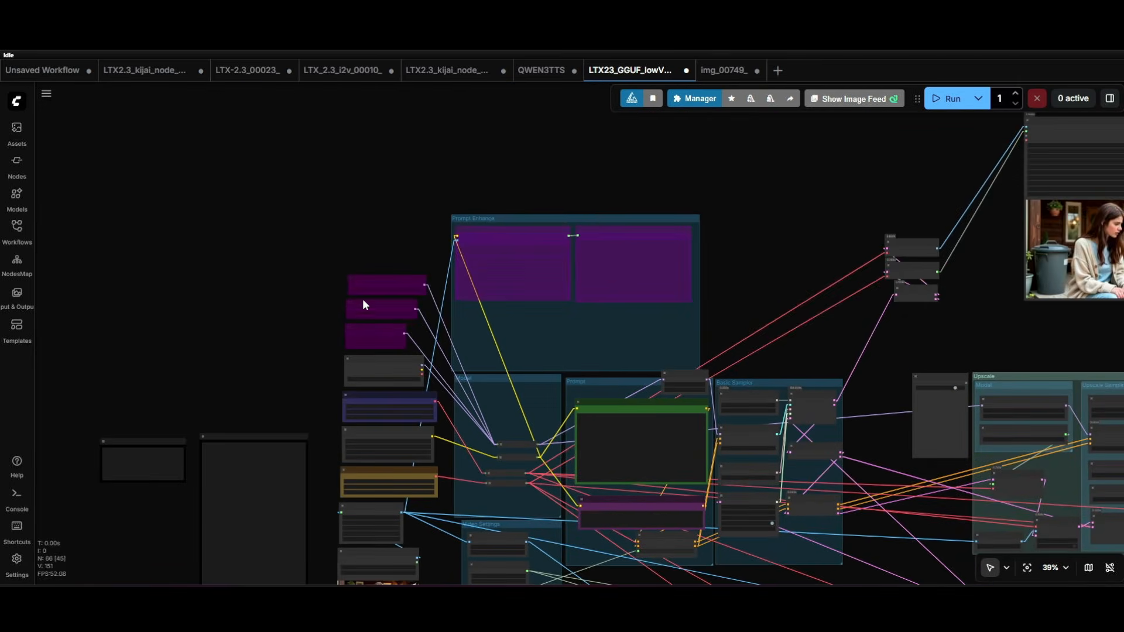
pyautogui.scroll(10, 295, 366)
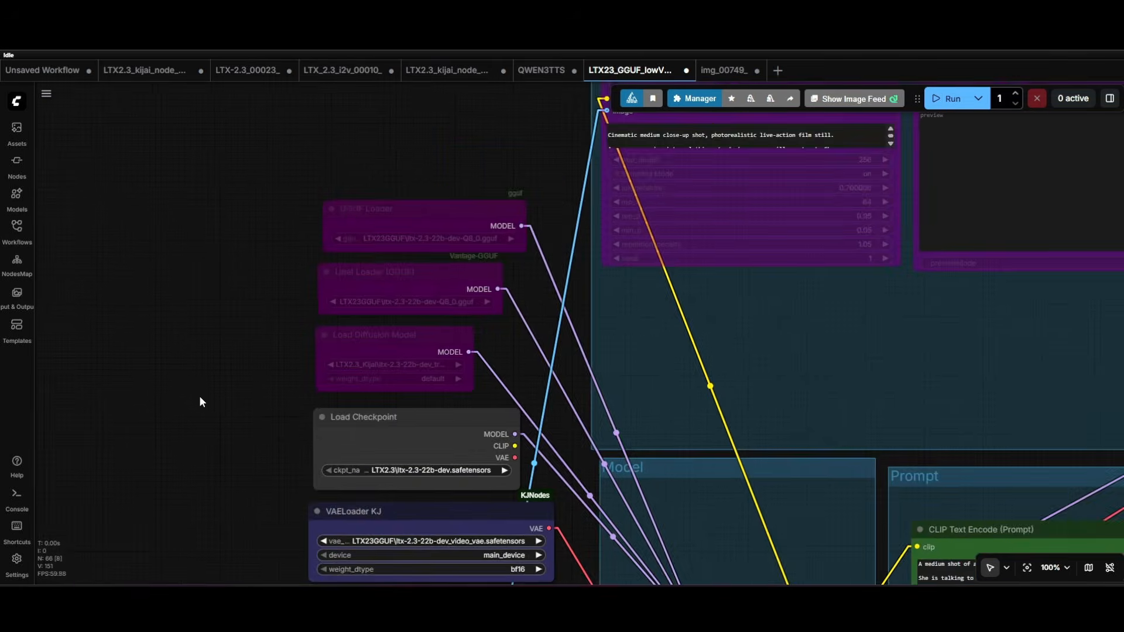
pyautogui.scroll(5, 364, 213)
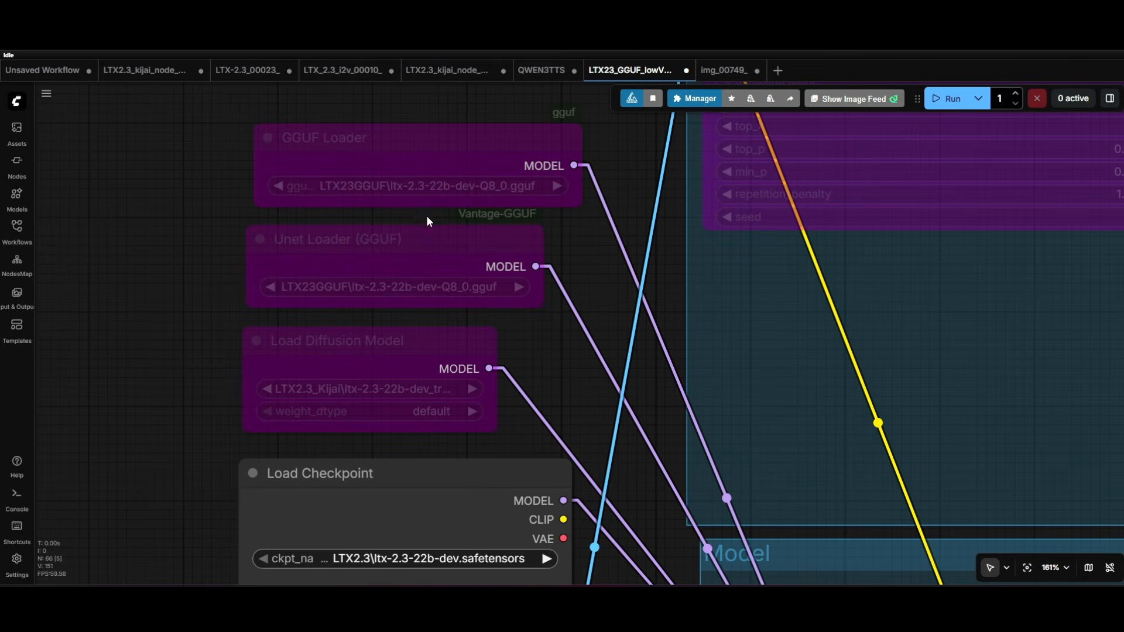
pyautogui.click(397, 140)
pyautogui.click(453, 99)
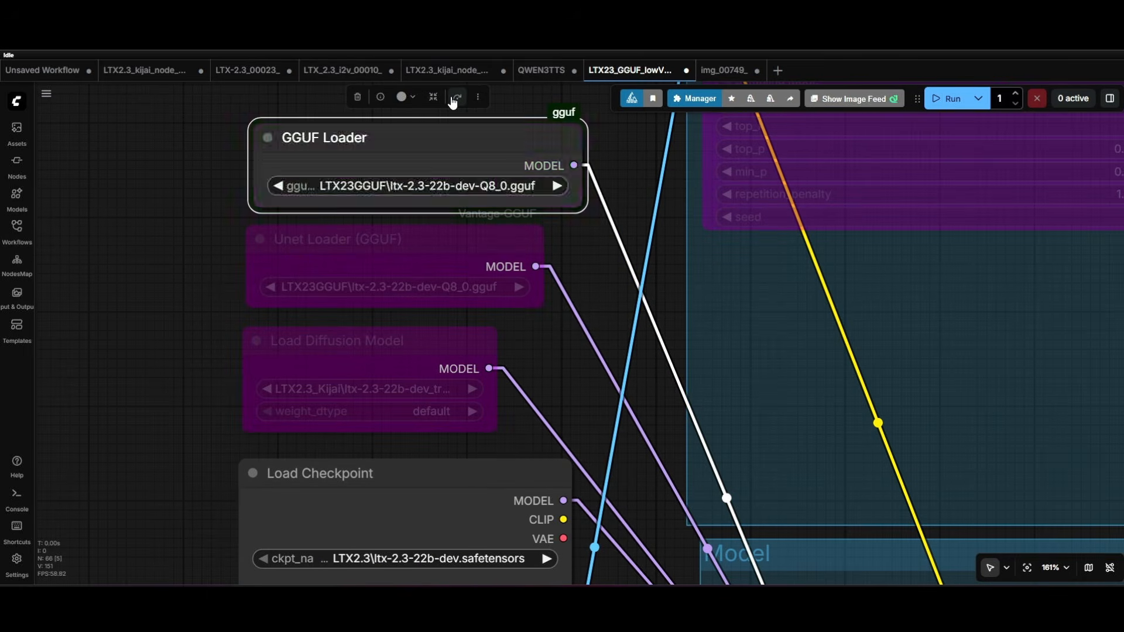
pyautogui.click(393, 241)
pyautogui.click(433, 202)
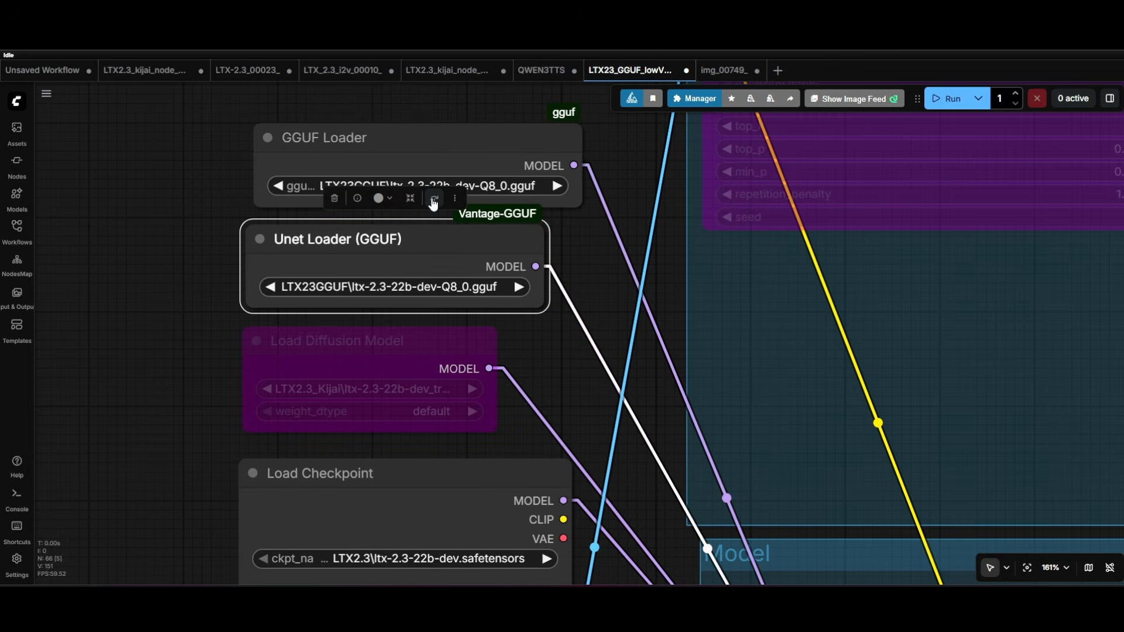
pyautogui.click(178, 194)
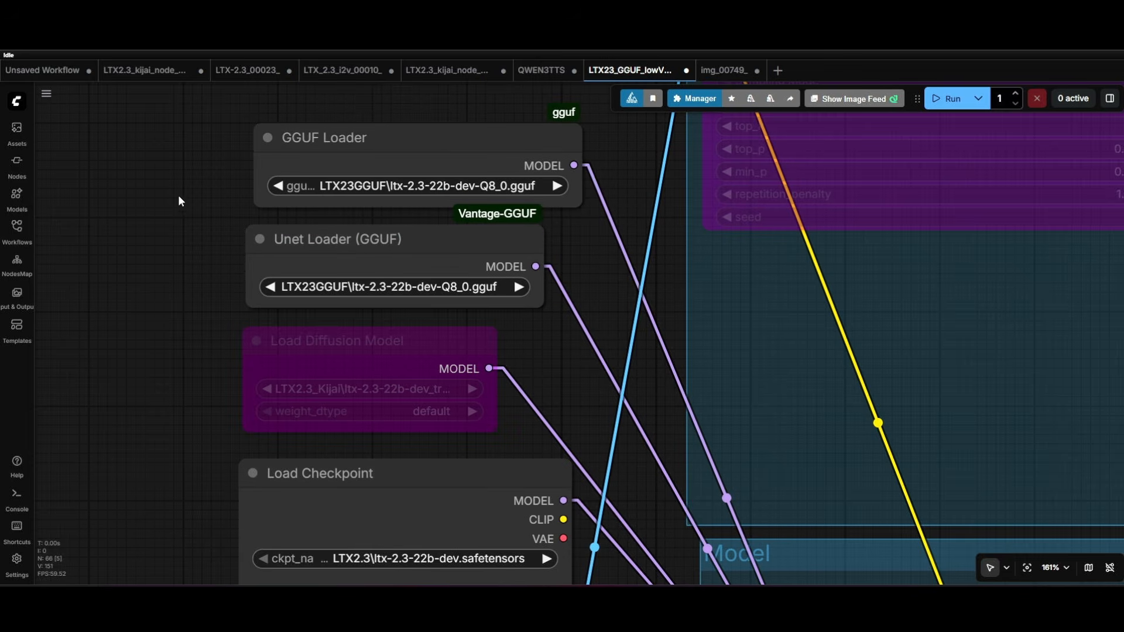
# - Select the Unet Loader (GGUF) and GGUF Loader nodes in turn to compare their model files and node packs
pyautogui.click(392, 249)
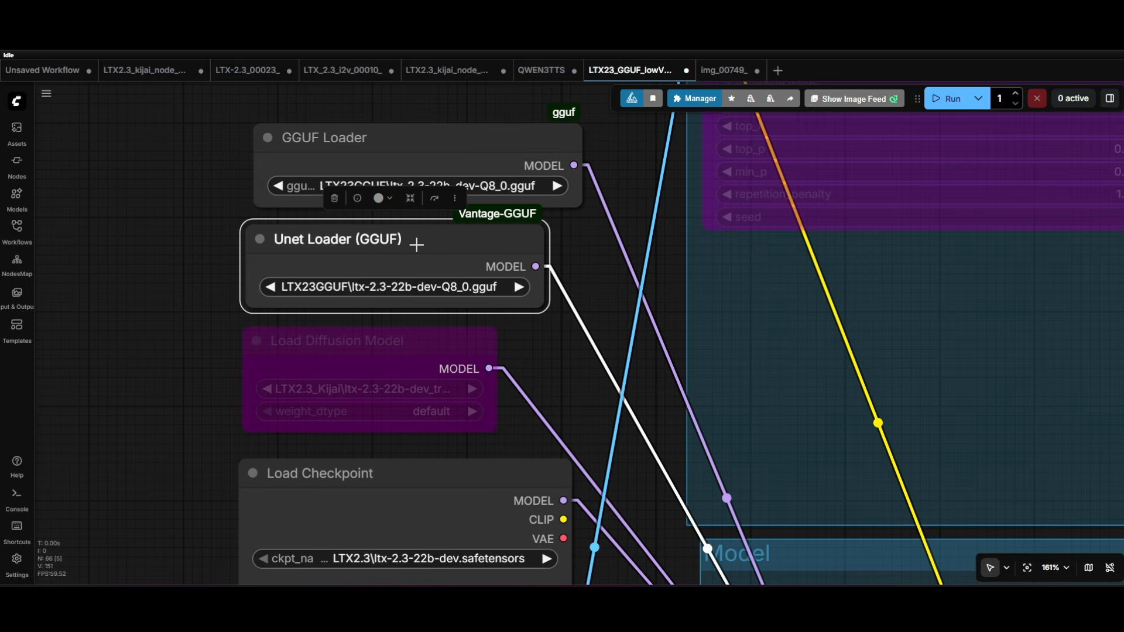
pyautogui.click(402, 145)
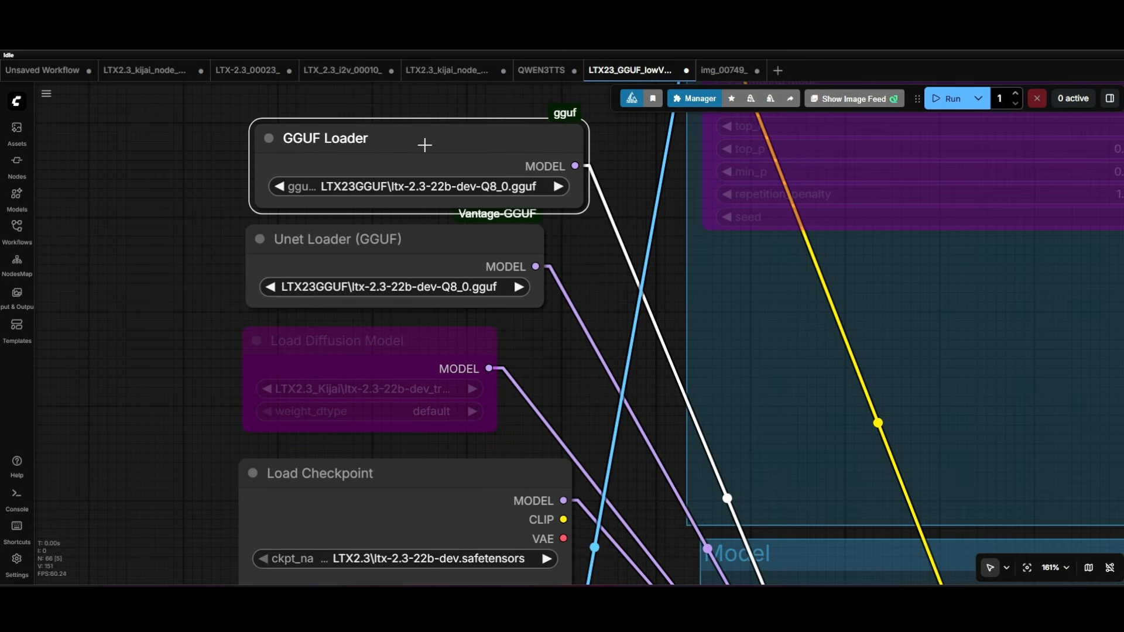
pyautogui.moveTo(426, 151); pyautogui.dragTo(425, 147)
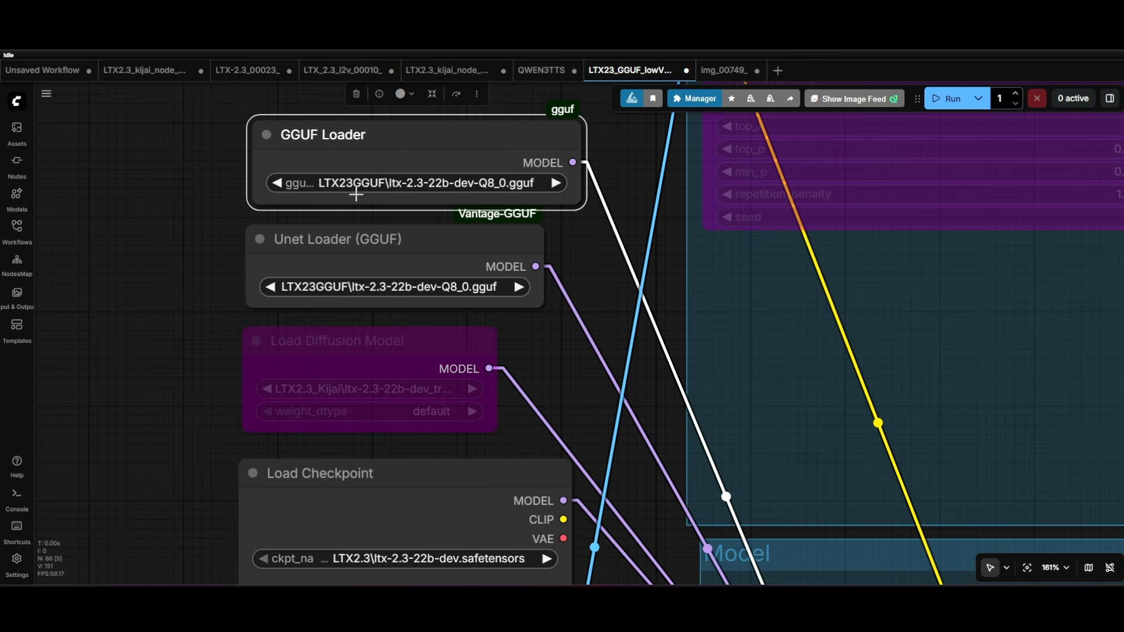
pyautogui.moveTo(369, 251); pyautogui.dragTo(371, 249)
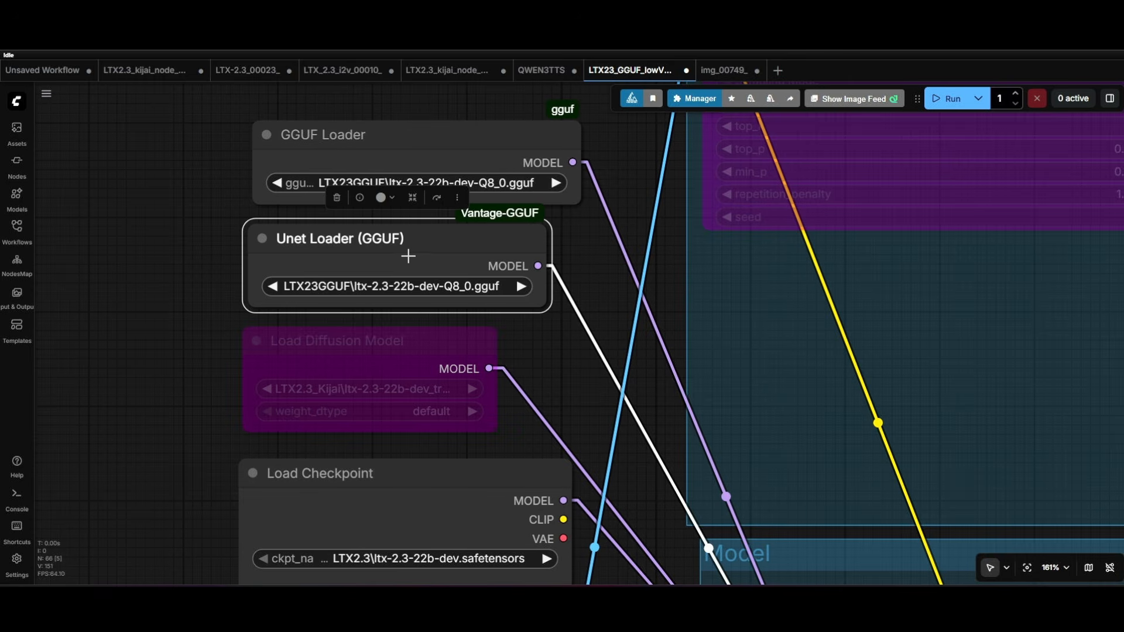
pyautogui.moveTo(382, 259); pyautogui.dragTo(390, 256)
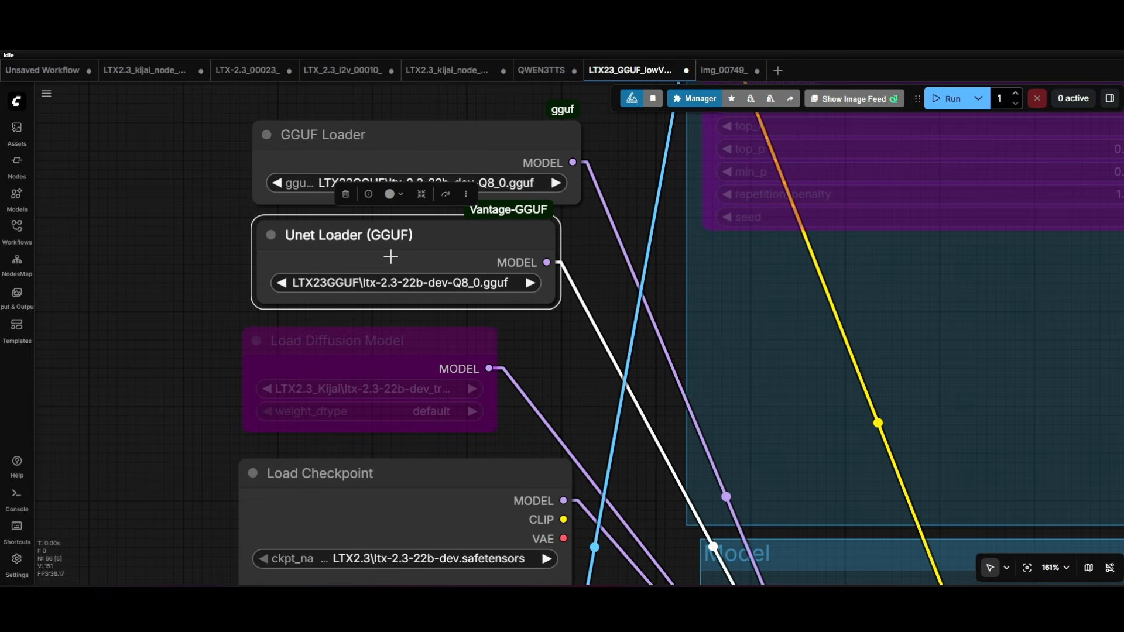
# - Undo the activation of the GGUF Loader and Unet Loader (GGUF) nodes
pyautogui.hotkey('ctrl', 'z')
pyautogui.moveTo(421, 147); pyautogui.dragTo(421, 135)
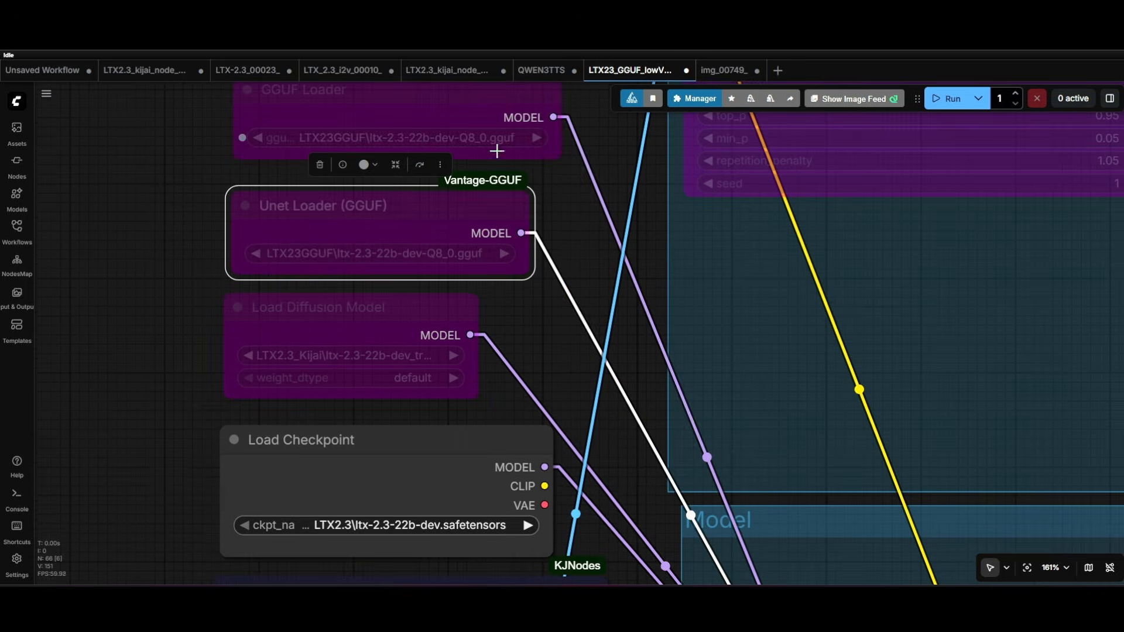
pyautogui.moveTo(562, 184); pyautogui.dragTo(521, 241)
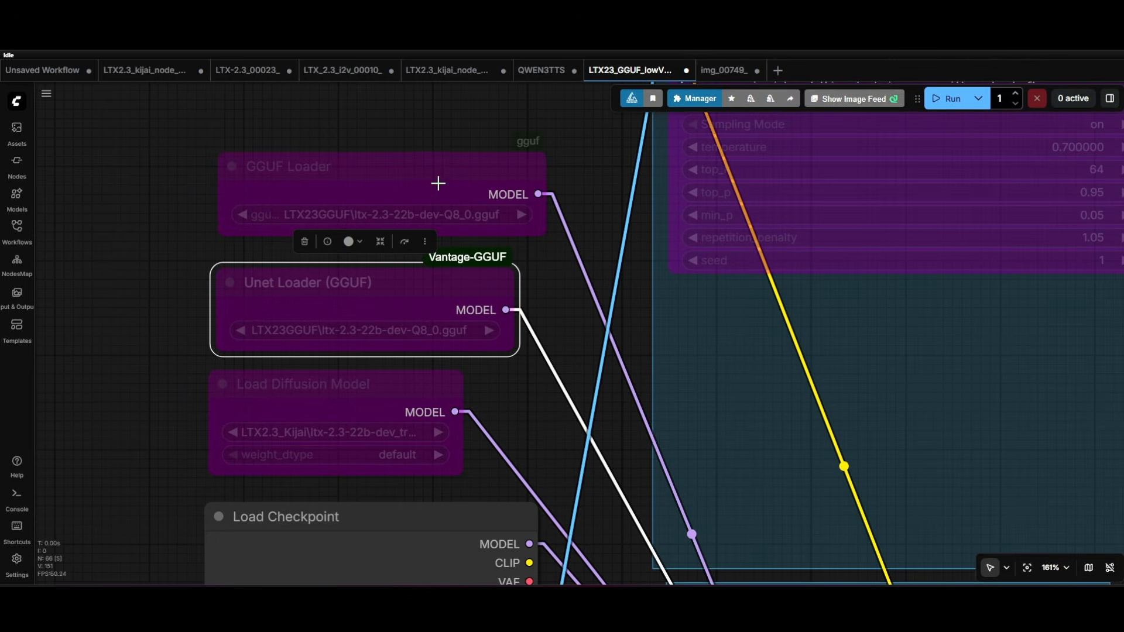
# - Select the Load Diffusion Model node to inspect it, and bypass the Load Checkpoint node
pyautogui.moveTo(560, 436); pyautogui.dragTo(481, 195)
pyautogui.click(229, 159)
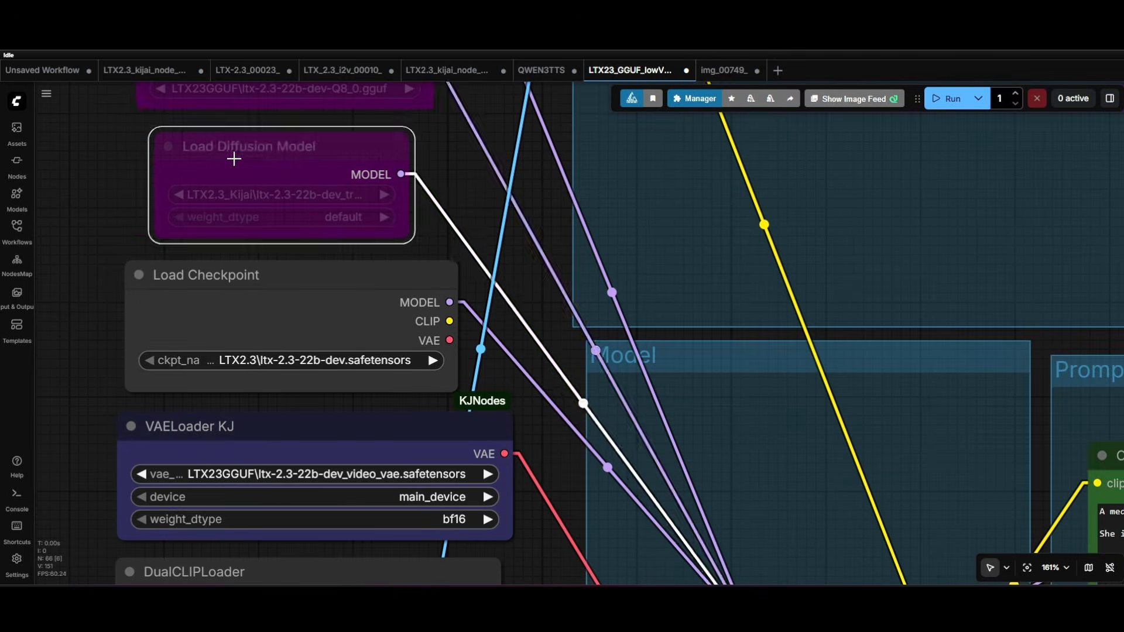
pyautogui.click(230, 274)
pyautogui.click(331, 234)
pyautogui.scroll(4, 328, 264)
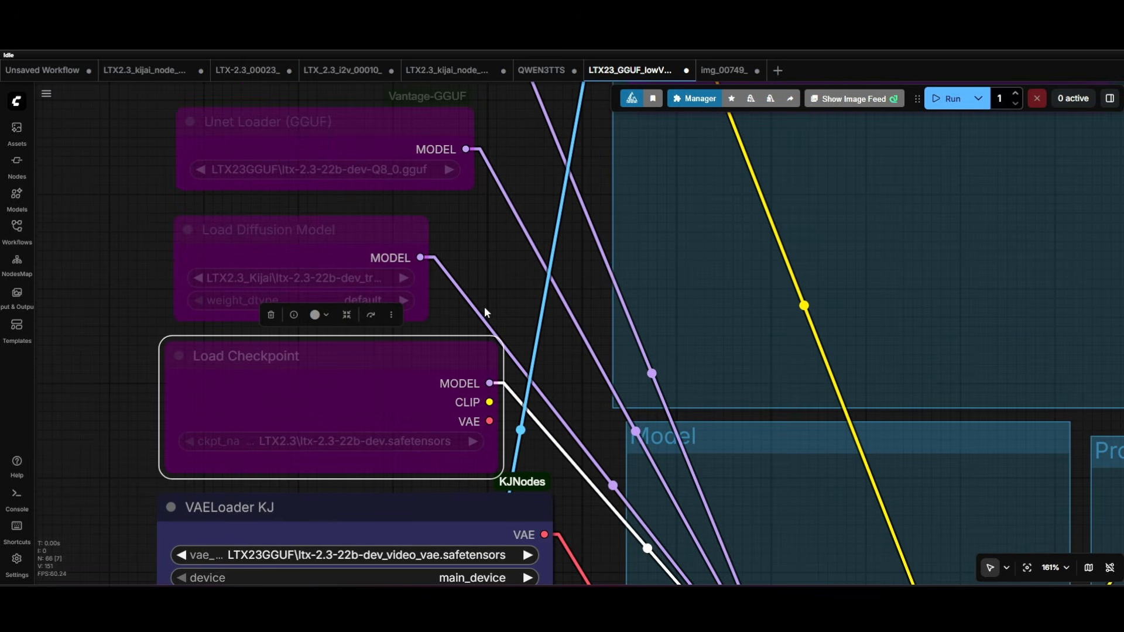
# - Look over the bypassed model loaders and view the shared Discord screenshot of the console's sampling progress
pyautogui.moveTo(485, 311); pyautogui.dragTo(504, 474)
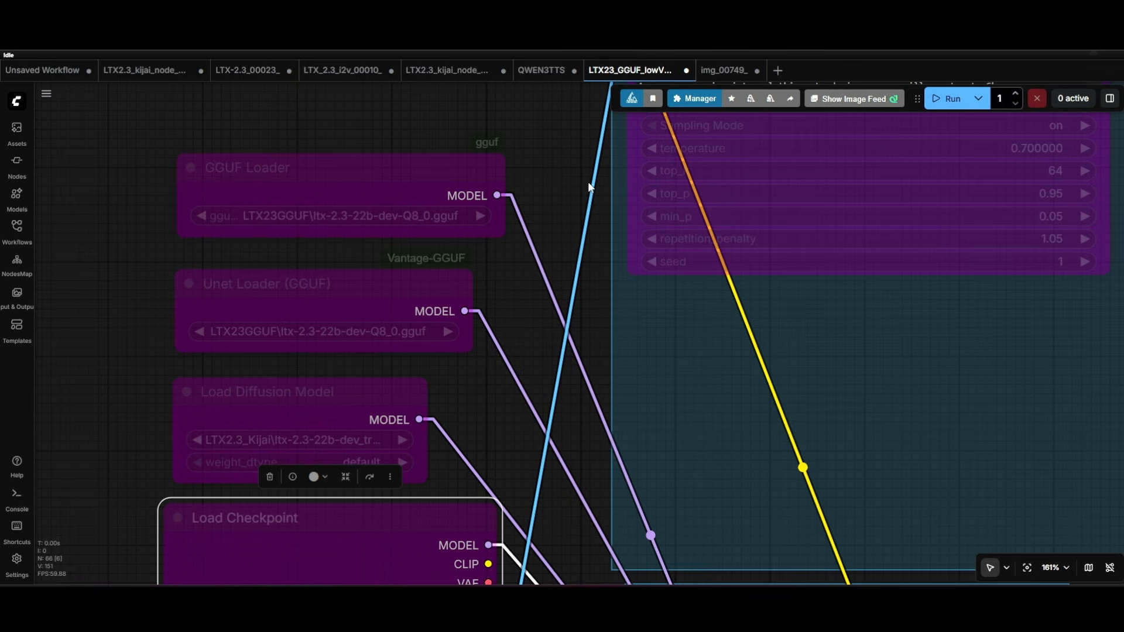
pyautogui.scroll(-5, 585, 191)
pyautogui.moveTo(581, 199); pyautogui.dragTo(488, 236)
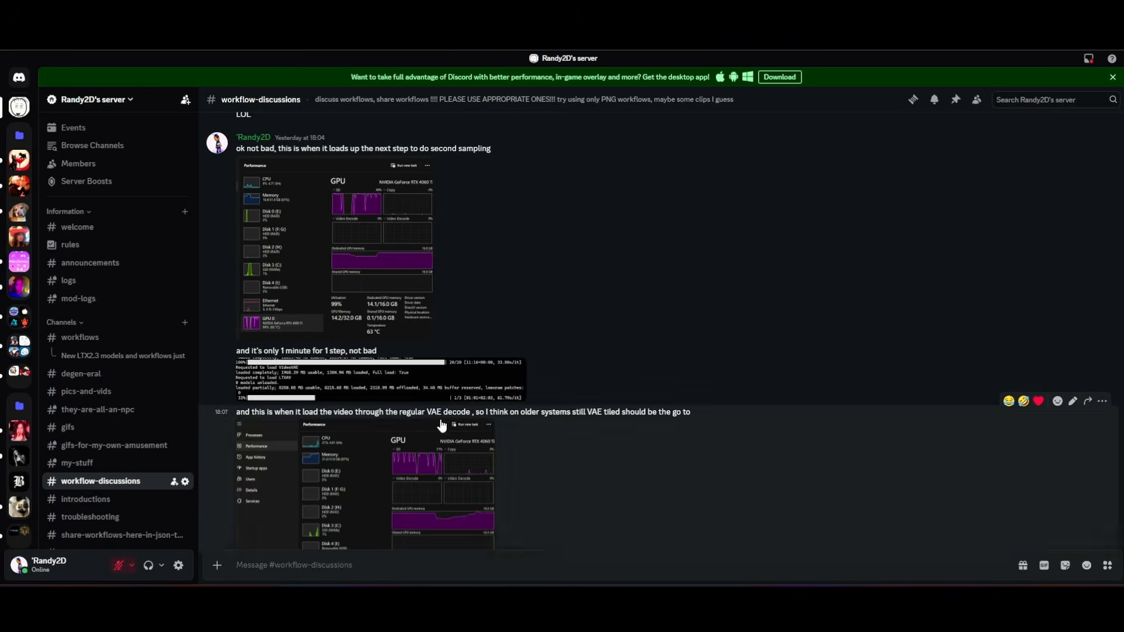
pyautogui.click(380, 391)
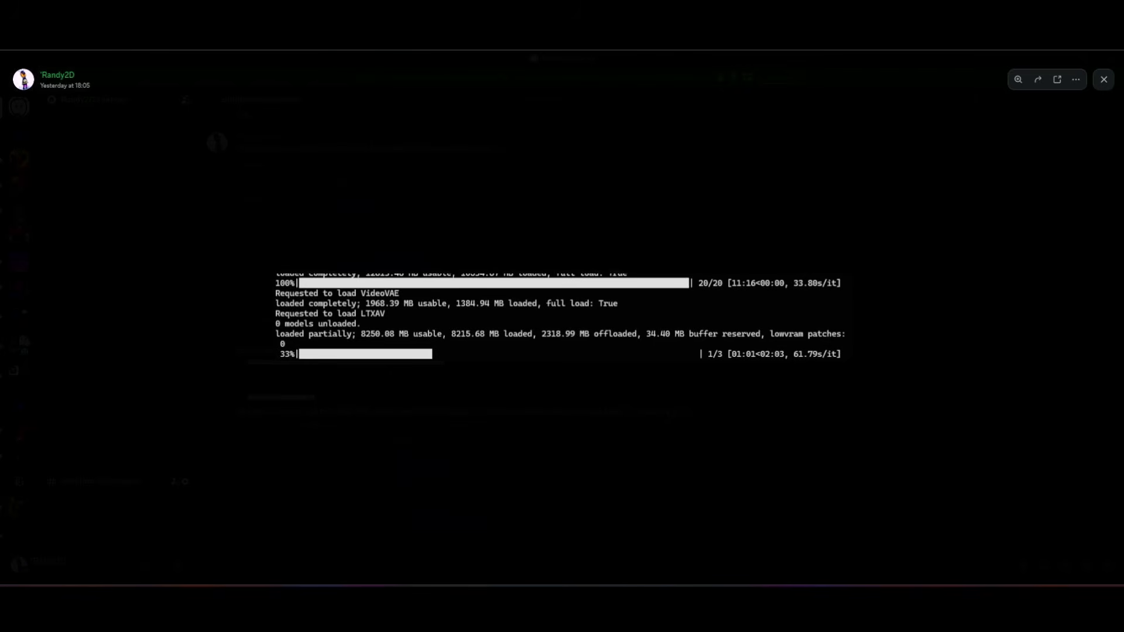
# - Return to the ComfyUI workflow and select the video VAELoader KJ node to review the VAE and DualCLIPLoader settings
pyautogui.click(88, 5)
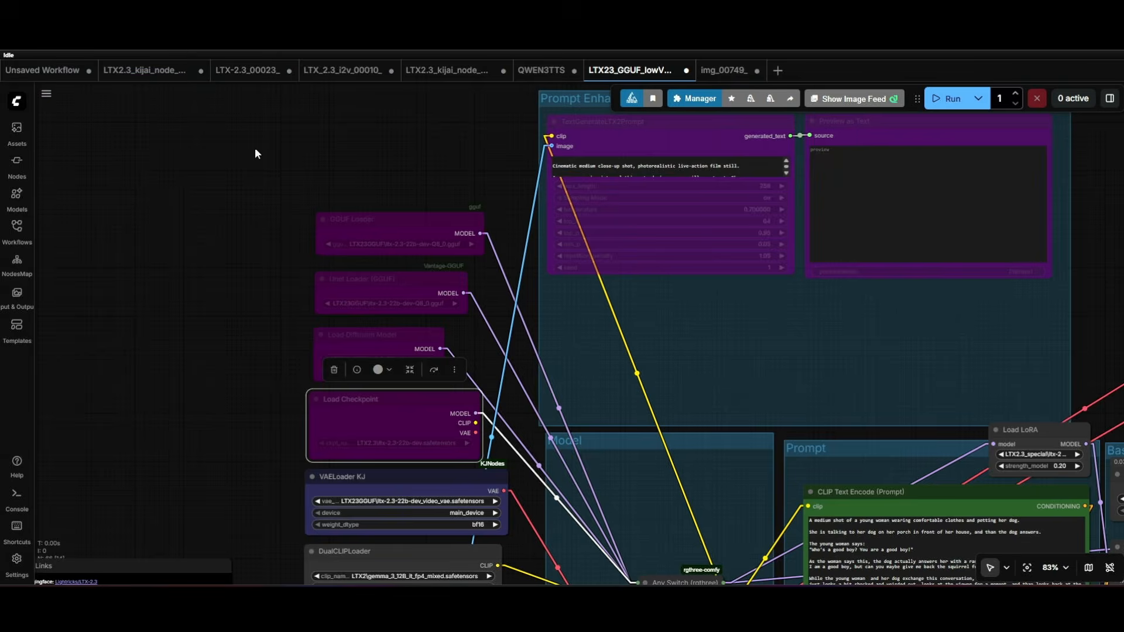
pyautogui.scroll(-6, 287, 243)
pyautogui.moveTo(220, 301); pyautogui.dragTo(213, 286)
pyautogui.scroll(10, 255, 295)
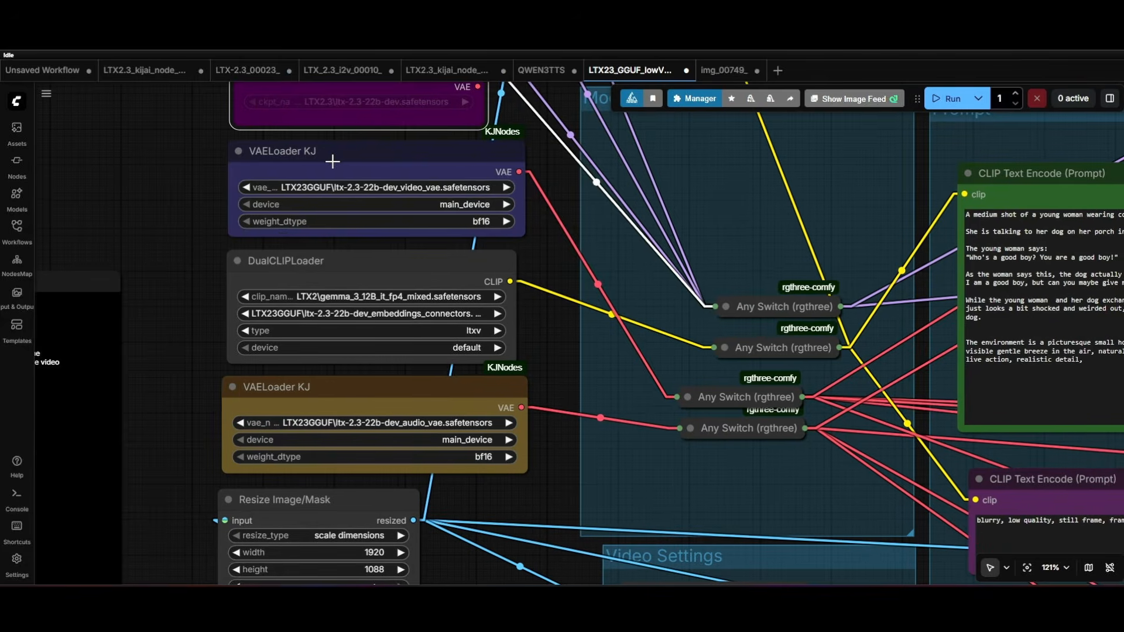
pyautogui.moveTo(332, 161); pyautogui.dragTo(363, 166)
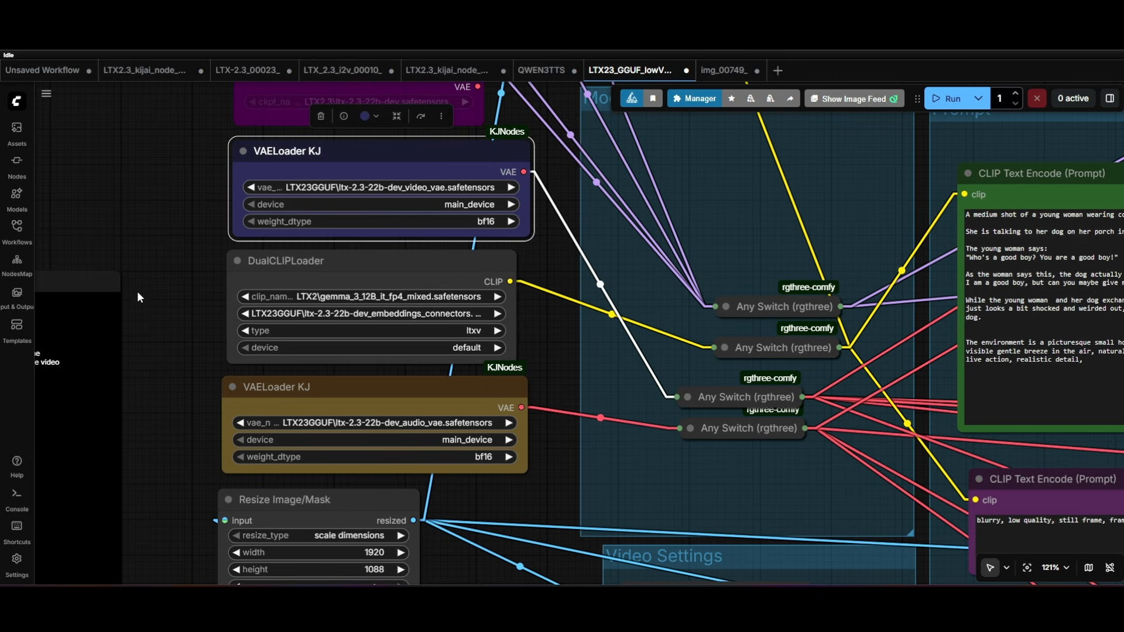
pyautogui.scroll(-1, 147, 251)
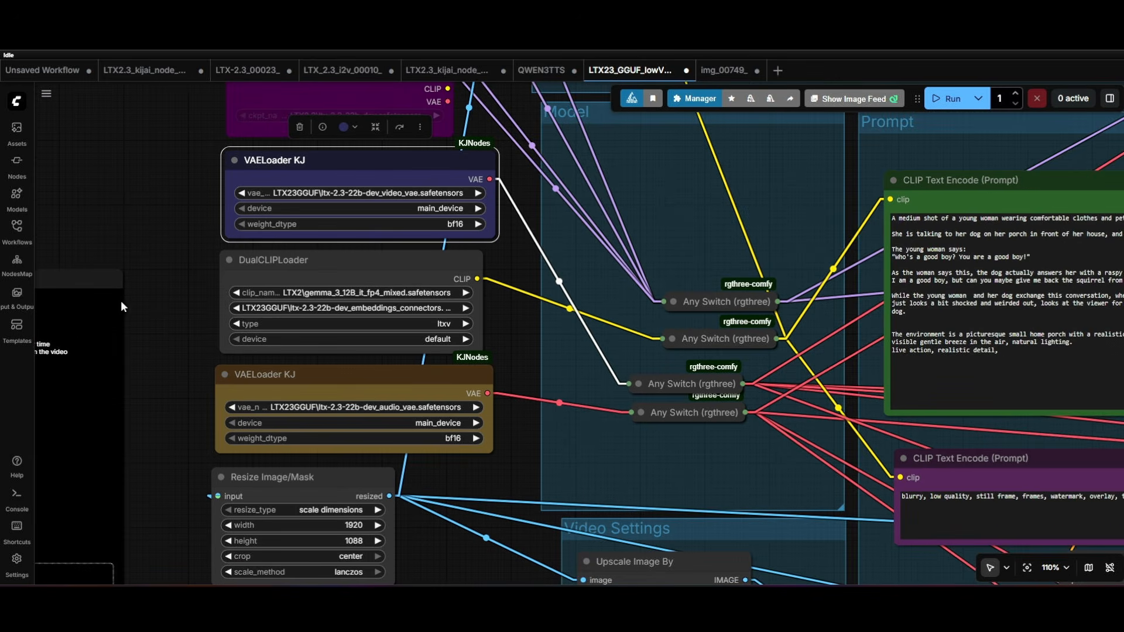
# - Load the video_ltx2_3_i2v template workflow and dismiss its Missing Models dialog
pyautogui.click(32, 328)
pyautogui.click(378, 275)
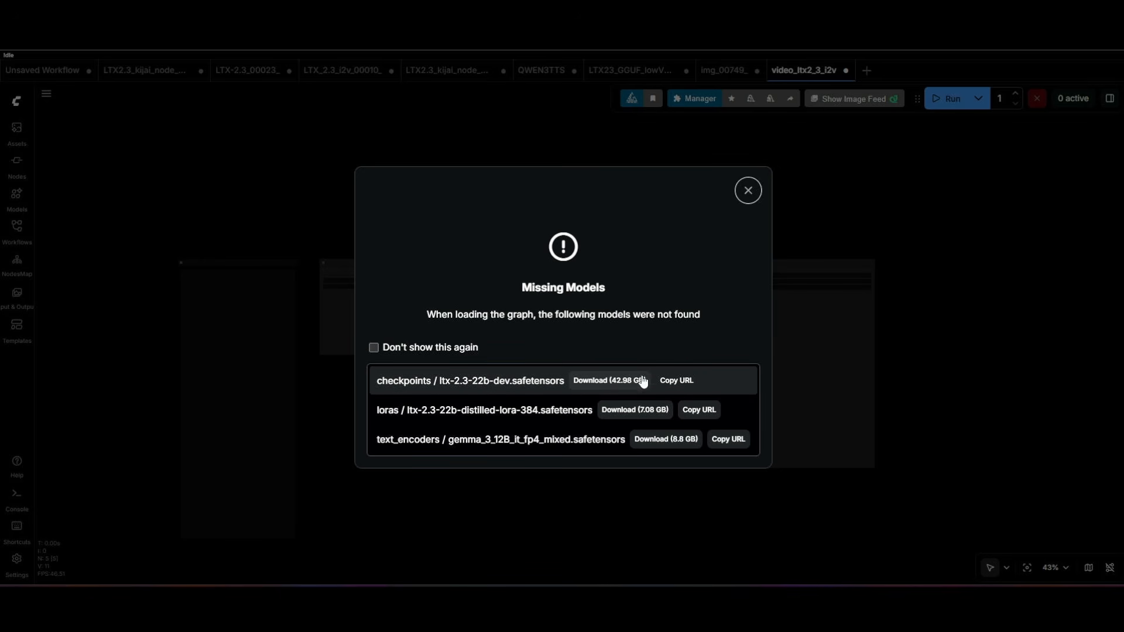
pyautogui.click(748, 191)
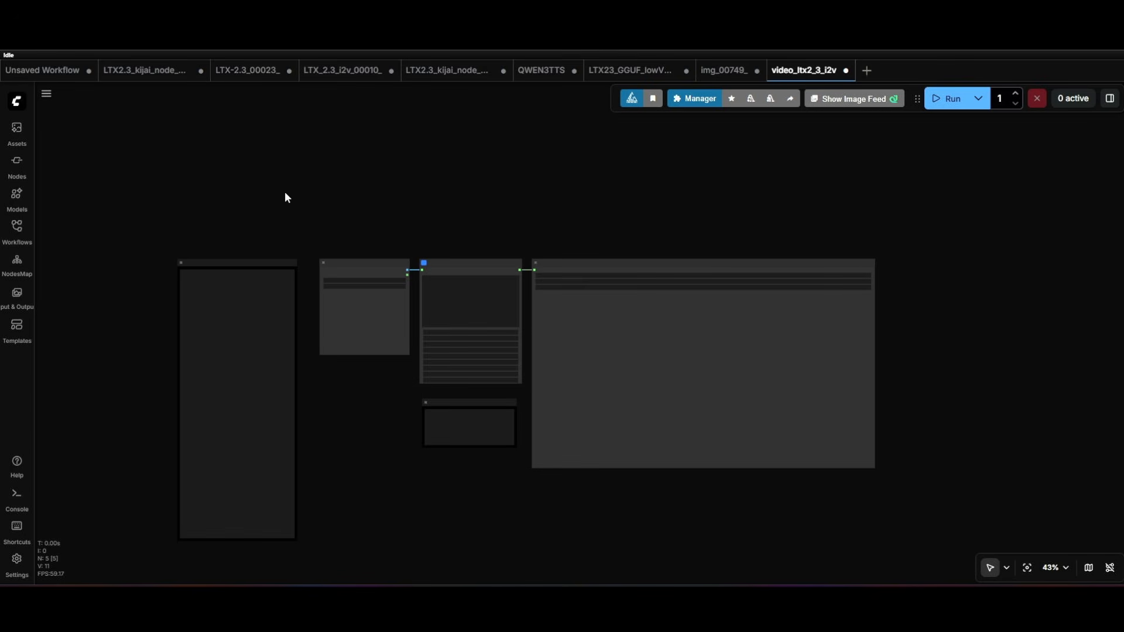
# - Return to the LTX23_GGUF low-VRAM workflow and review its loaders, Model switches, Prompt and Basic Sampler groups
pyautogui.click(628, 69)
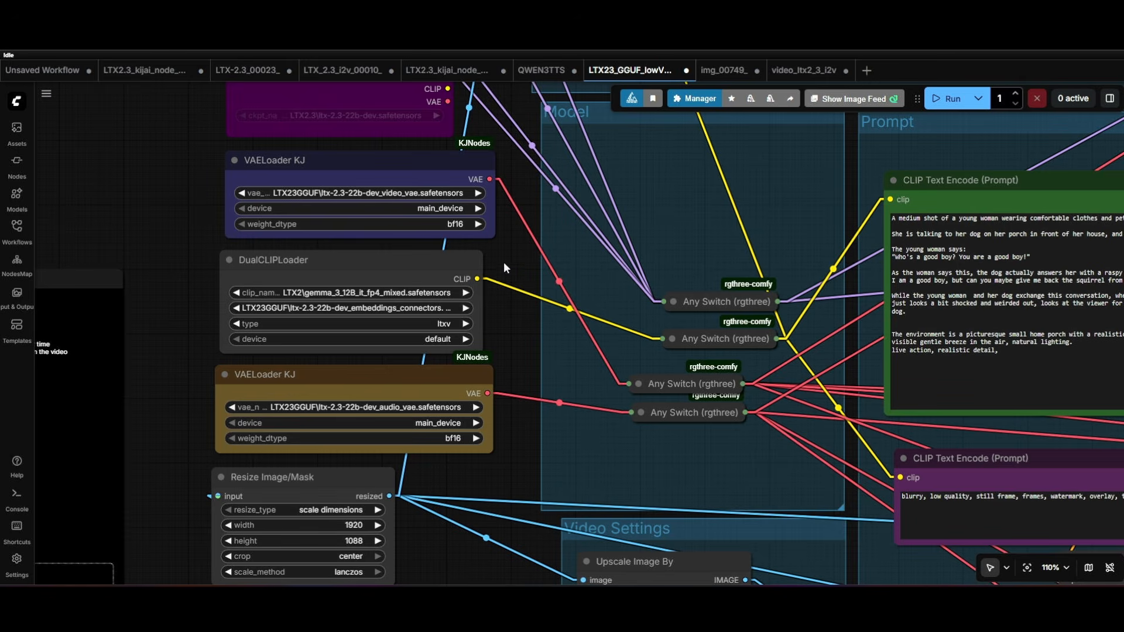
pyautogui.moveTo(504, 261); pyautogui.dragTo(355, 305)
pyautogui.scroll(-3, 479, 300)
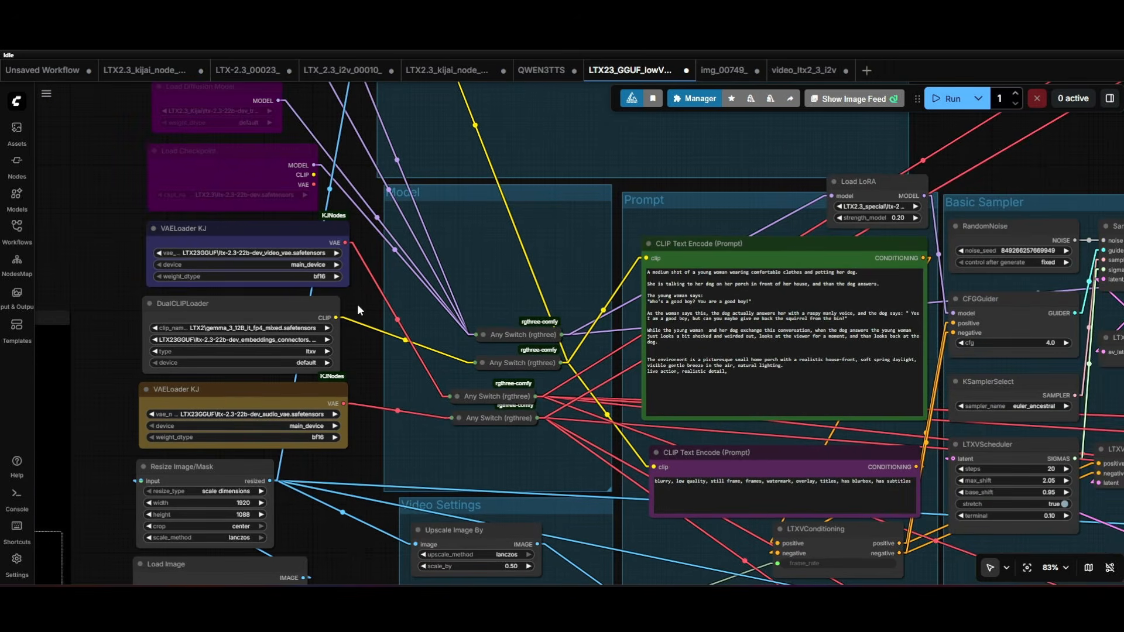
pyautogui.scroll(-2, 357, 303)
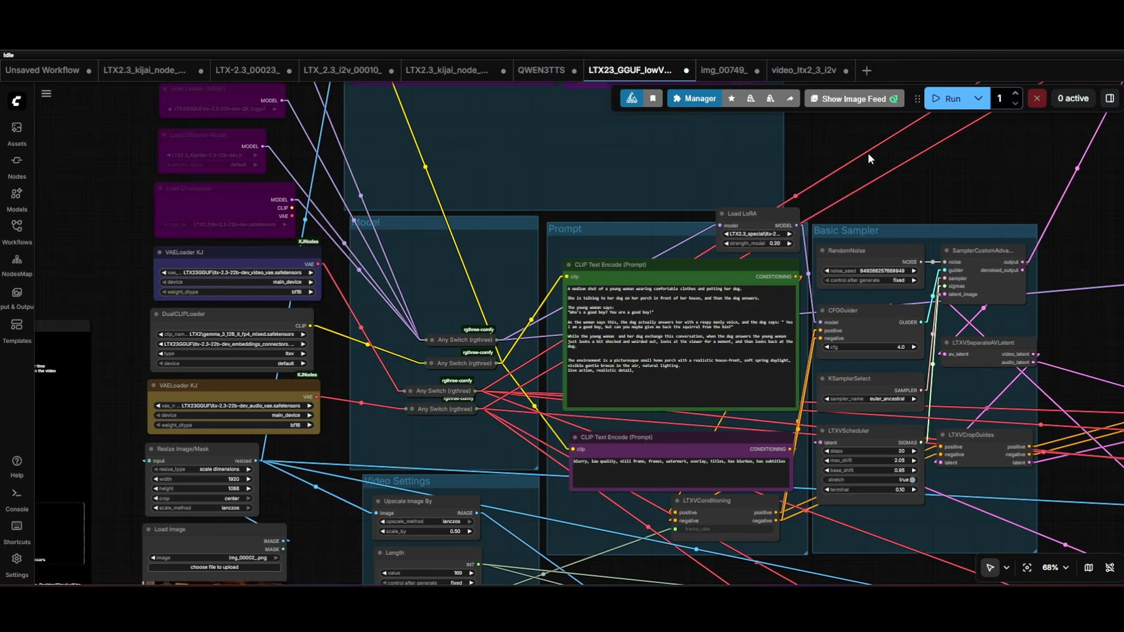
# - Reposition the Load LoRA node above the positive prompt and widen it slightly
pyautogui.scroll(5, 861, 158)
pyautogui.scroll(3, 672, 174)
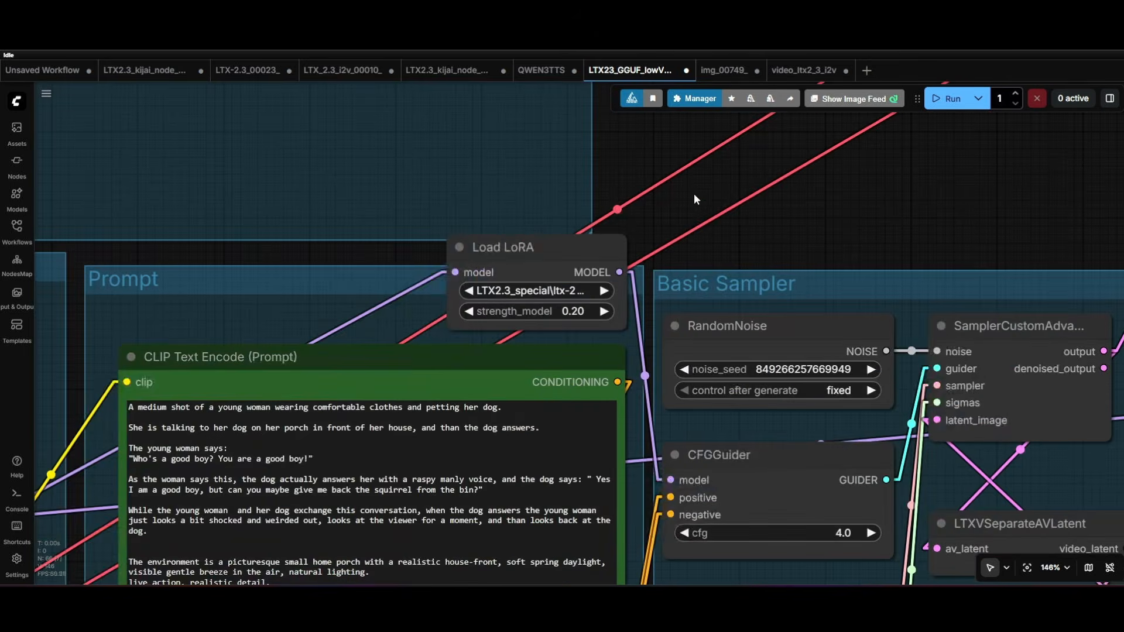
pyautogui.moveTo(515, 261); pyautogui.dragTo(483, 253)
pyautogui.moveTo(592, 322); pyautogui.dragTo(604, 290)
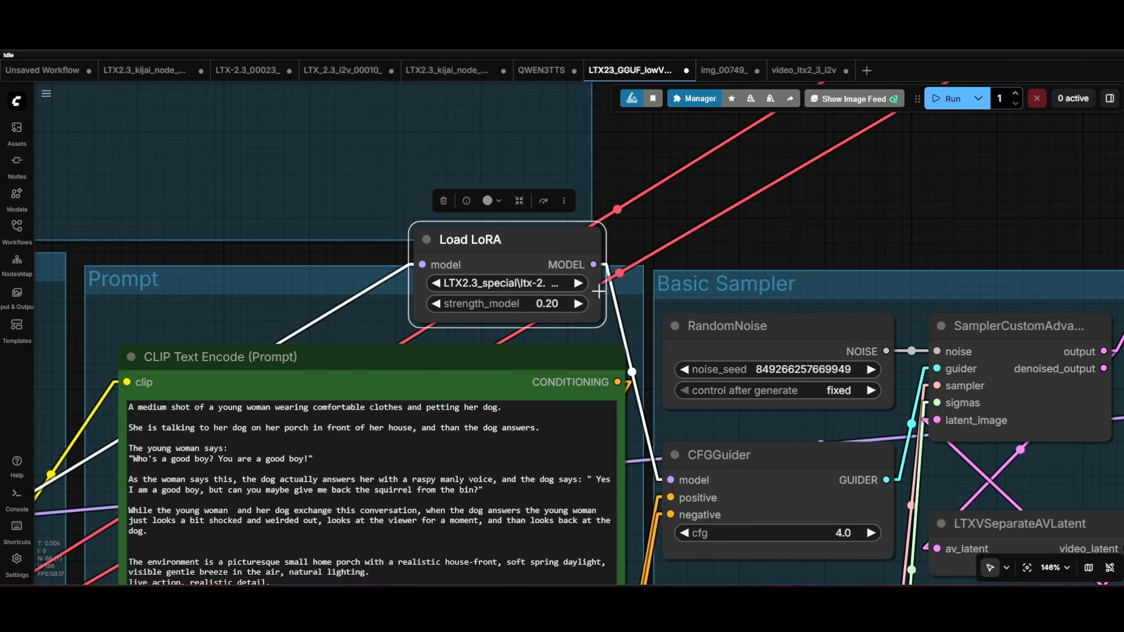
pyautogui.moveTo(540, 244); pyautogui.dragTo(525, 262)
# - Examine the Load LoRA node's strength_model setting and its links from the model switch to the CFGGuider
pyautogui.scroll(-8, 641, 262)
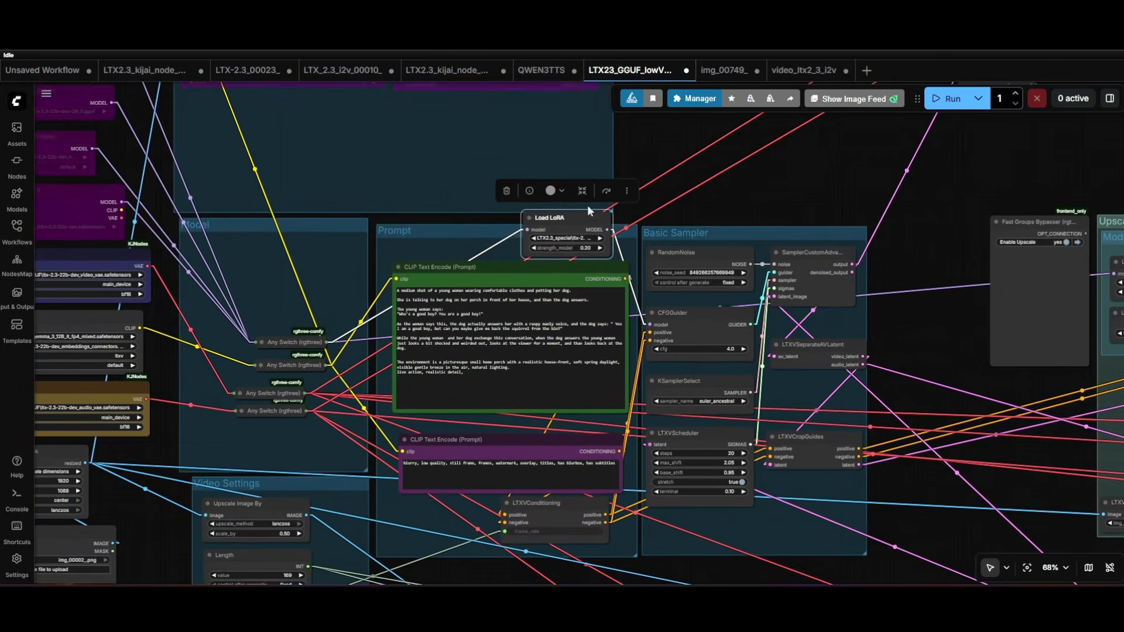
pyautogui.moveTo(559, 207); pyautogui.dragTo(549, 217)
pyautogui.click(549, 217)
pyautogui.scroll(9, 549, 249)
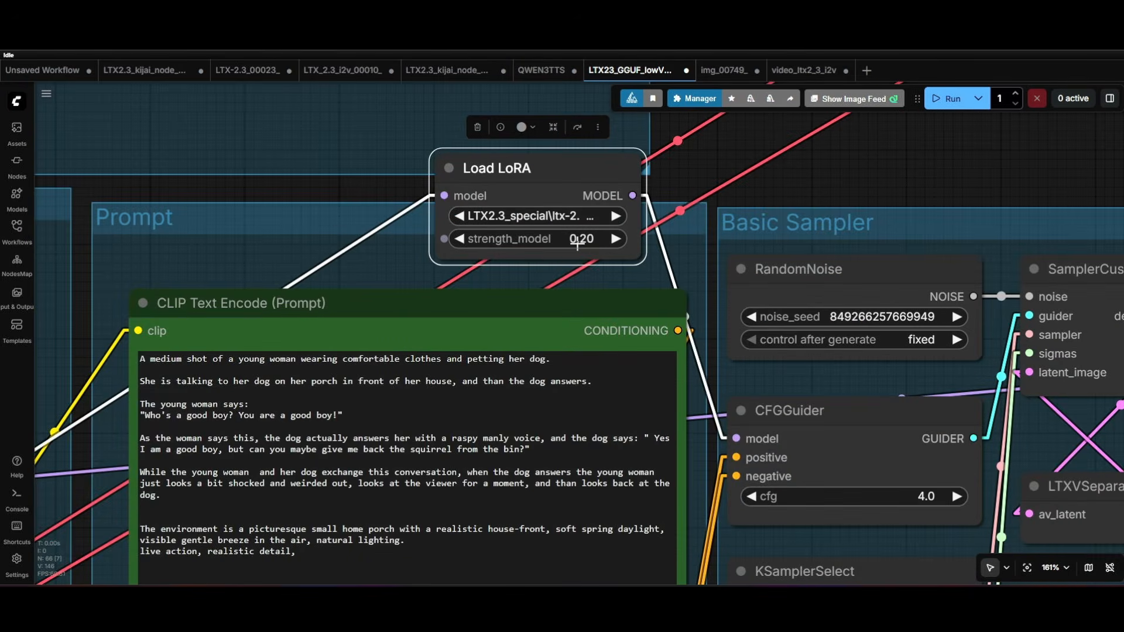
pyautogui.scroll(-4, 735, 425)
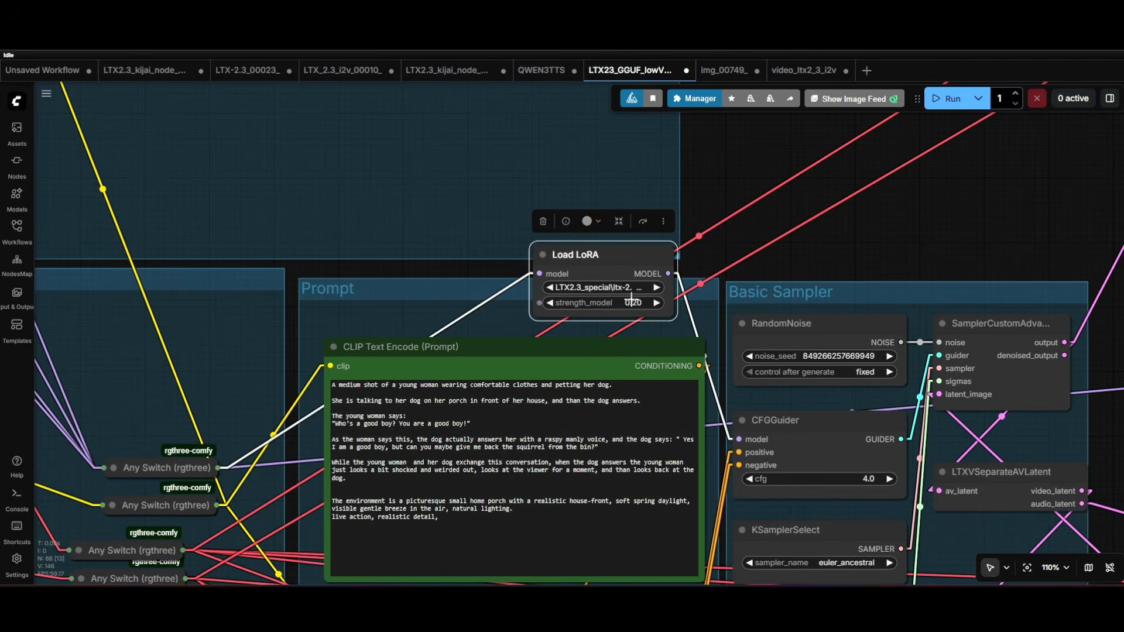
# - Examine the Load LoRA strengths in the Prompt and Upscale areas and the Basic Sampler group's cfg and scheduler settings
pyautogui.scroll(4, 641, 304)
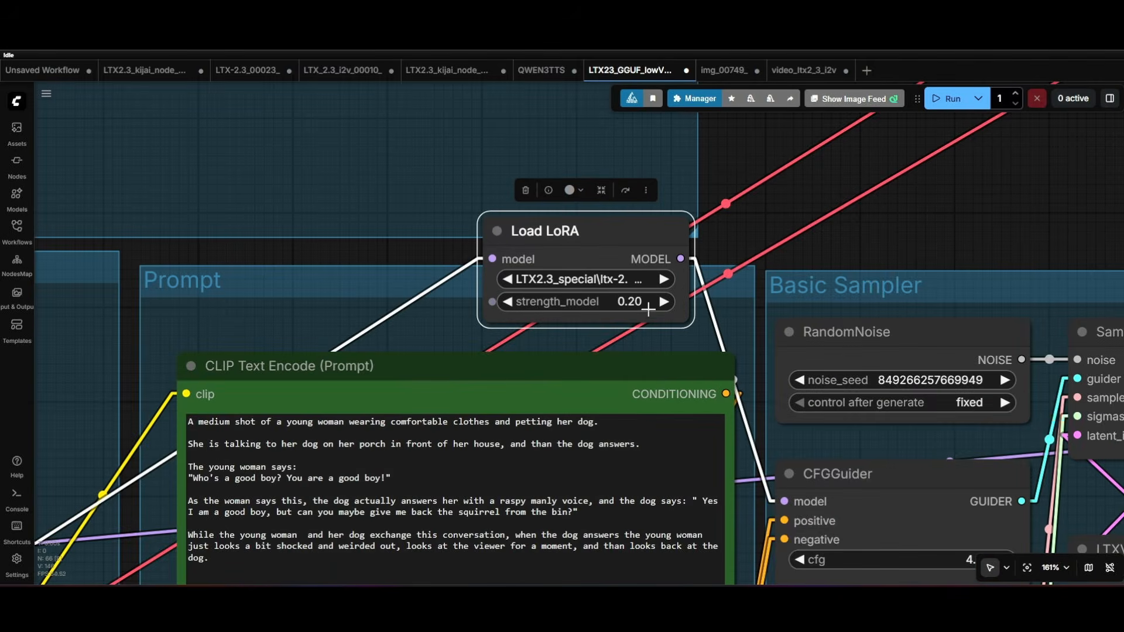
pyautogui.scroll(-8, 648, 309)
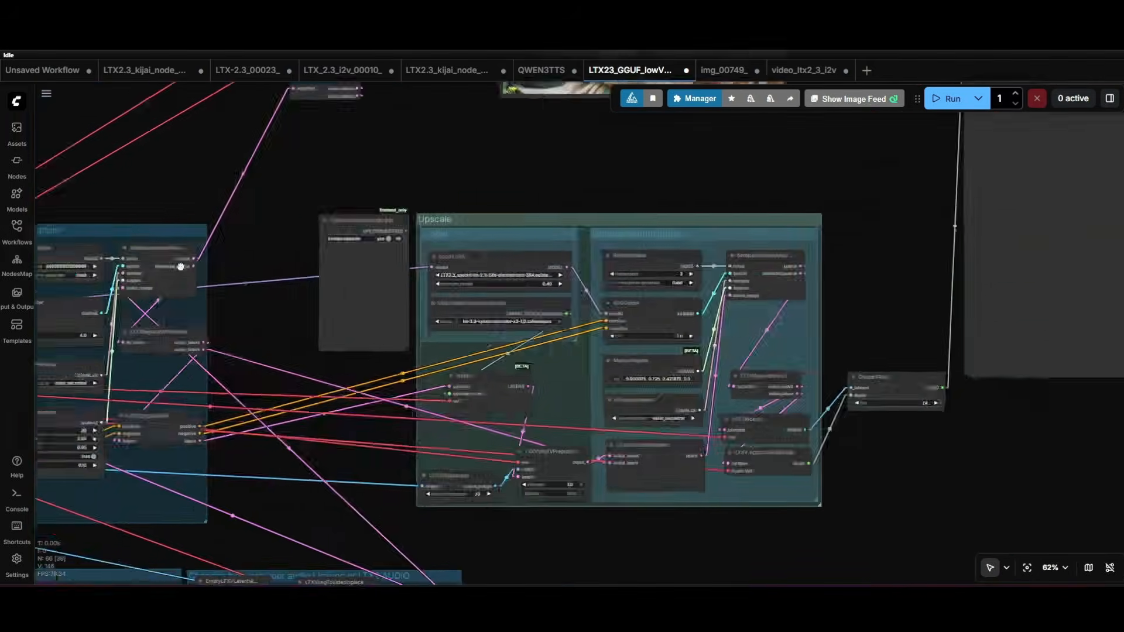
pyautogui.scroll(6, 287, 285)
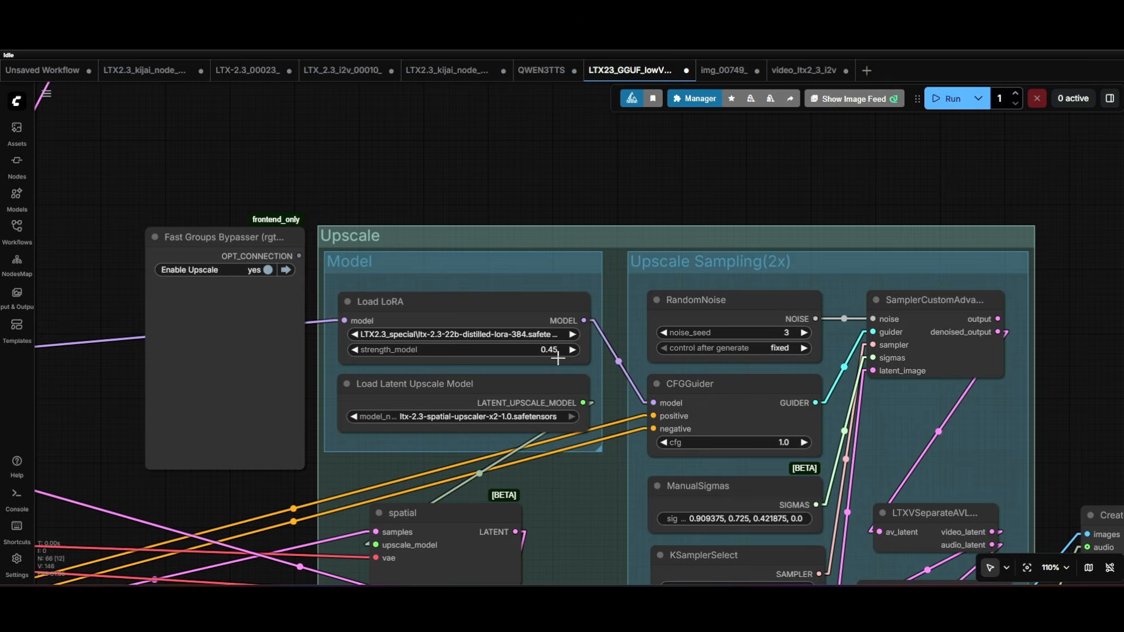
pyautogui.scroll(-7, 396, 204)
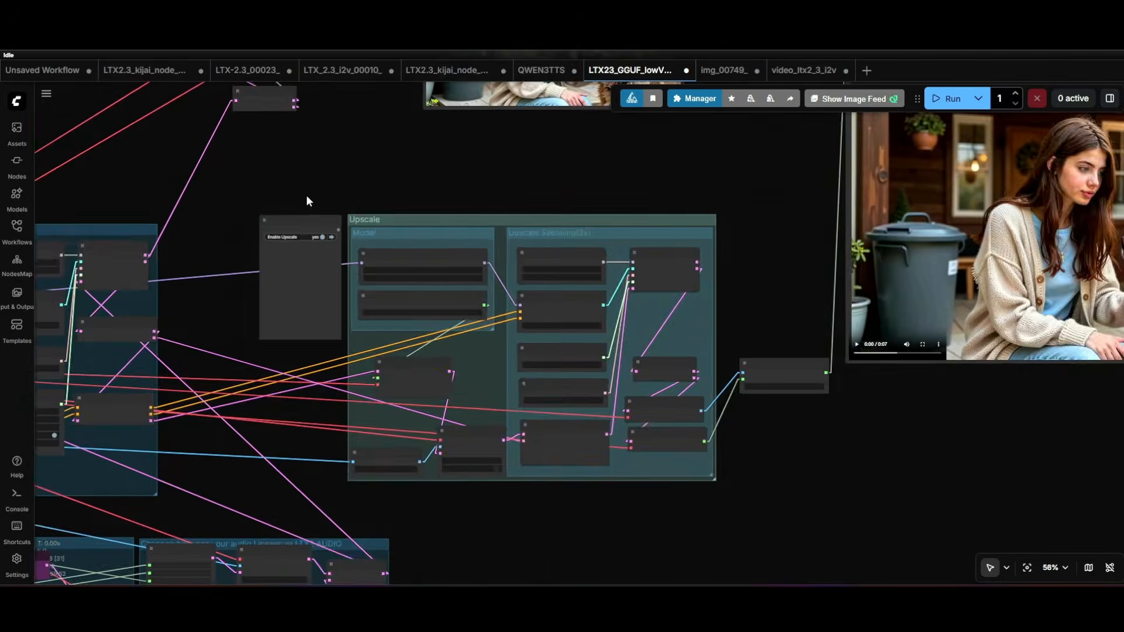
pyautogui.moveTo(306, 195); pyautogui.dragTo(911, 200)
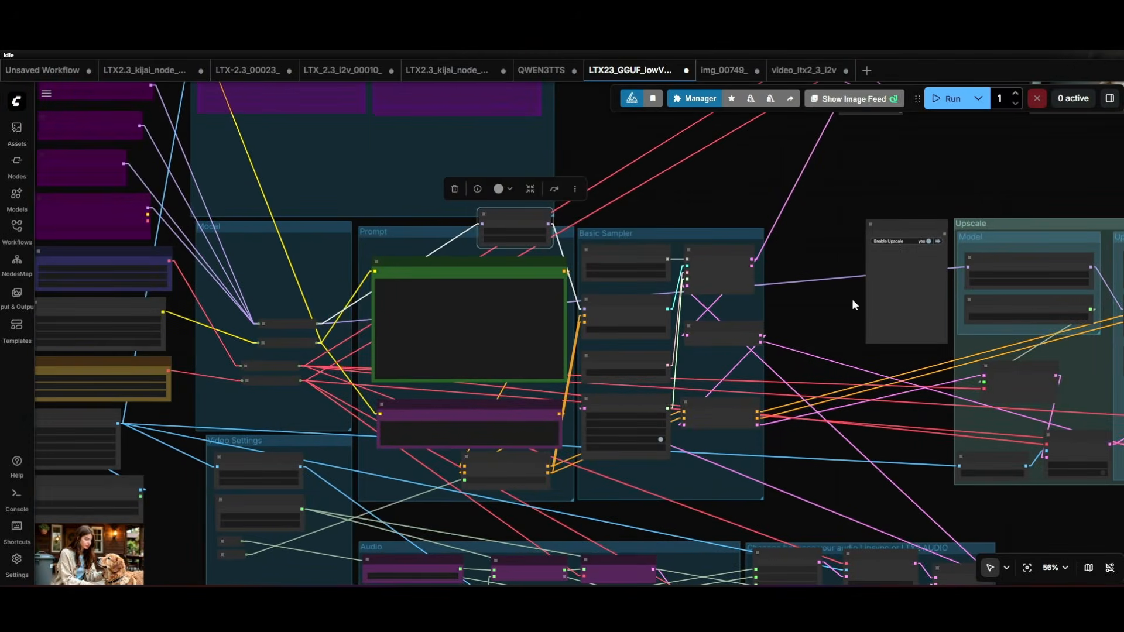
pyautogui.scroll(4, 820, 374)
pyautogui.scroll(2, 805, 362)
pyautogui.moveTo(793, 288); pyautogui.dragTo(800, 271)
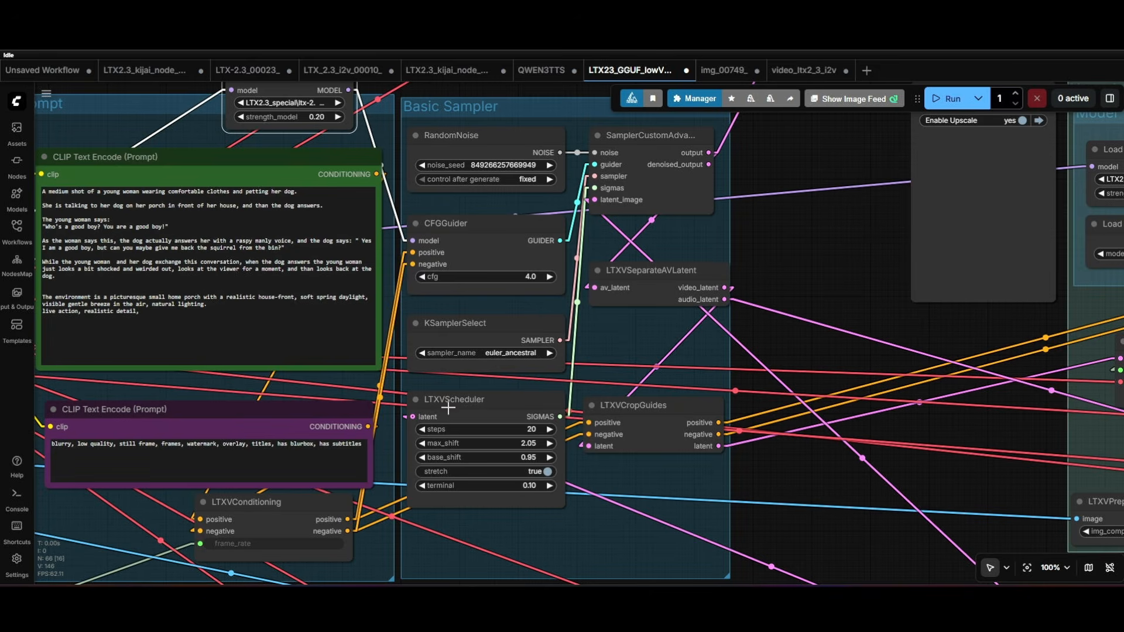
# - Cut the entire prompt text out of the green positive CLIP Text Encode node
pyautogui.scroll(-4, 763, 262)
pyautogui.moveTo(812, 285); pyautogui.dragTo(899, 371)
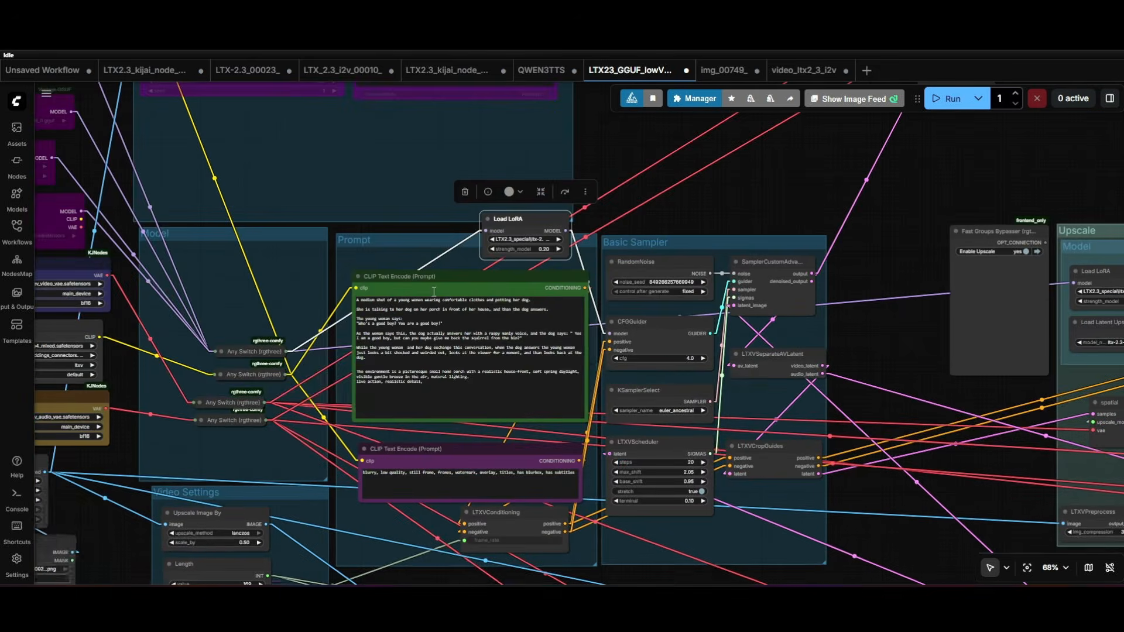
pyautogui.click(449, 388)
pyautogui.hotkey('ctrl', 'a')
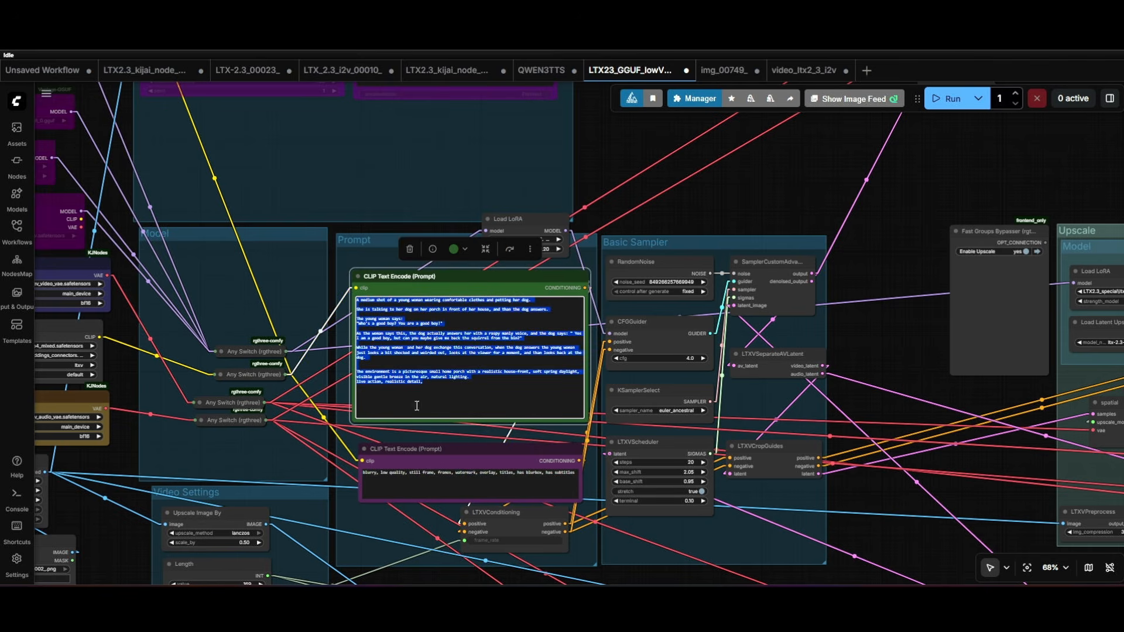
pyautogui.scroll(5, 451, 288)
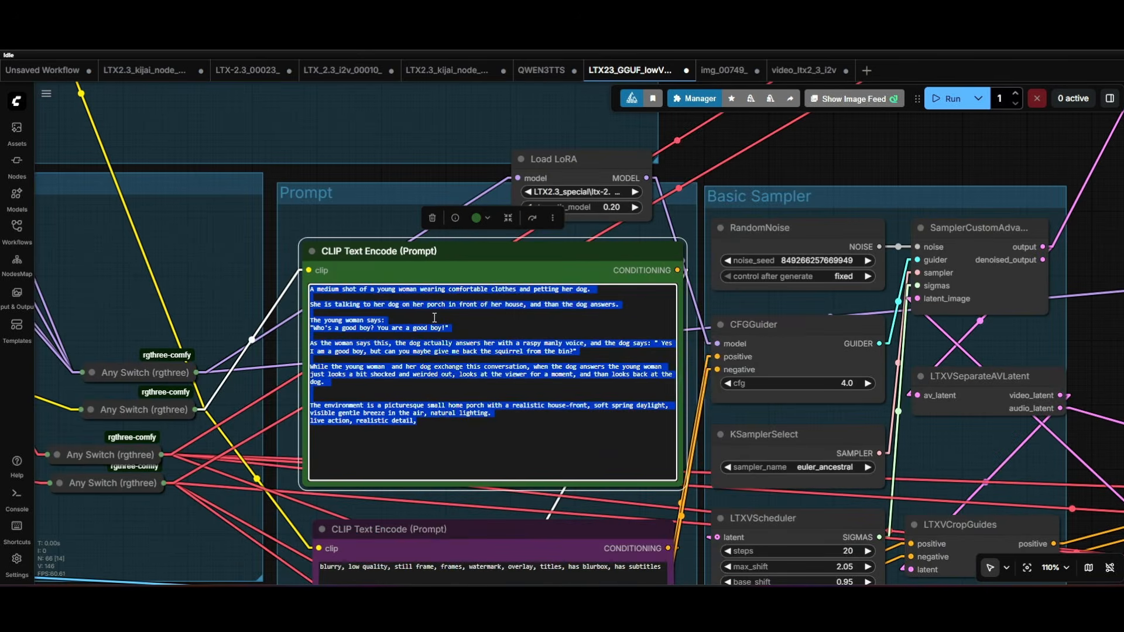
pyautogui.scroll(-5, 559, 305)
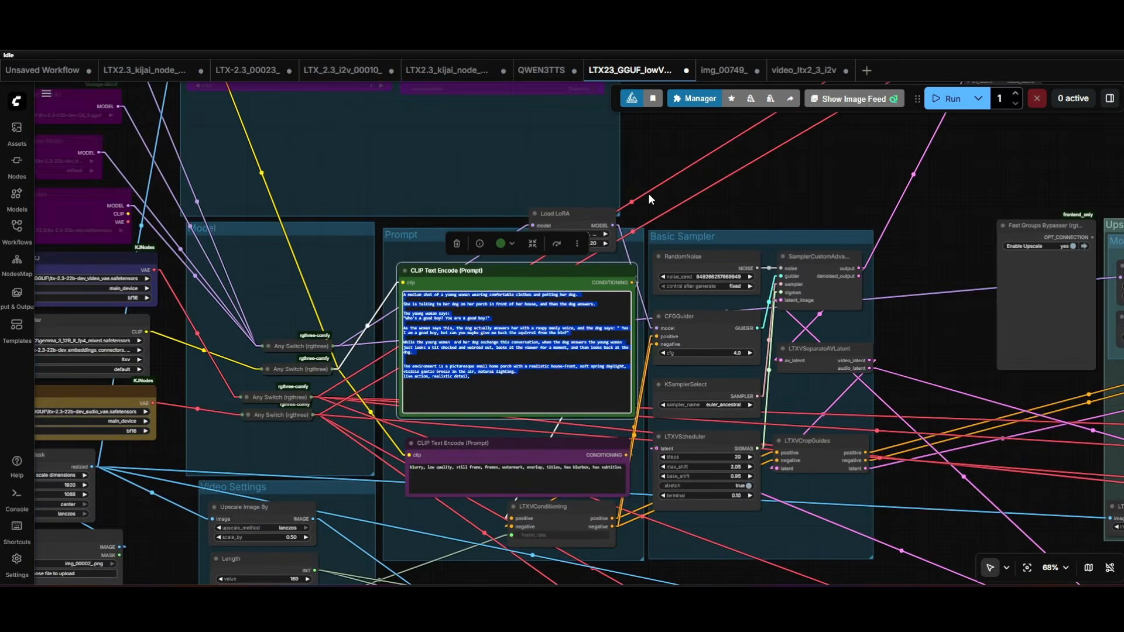
pyautogui.moveTo(649, 199); pyautogui.dragTo(661, 296)
pyautogui.hotkey('ctrl', 'a')
pyautogui.hotkey('ctrl', 'c')
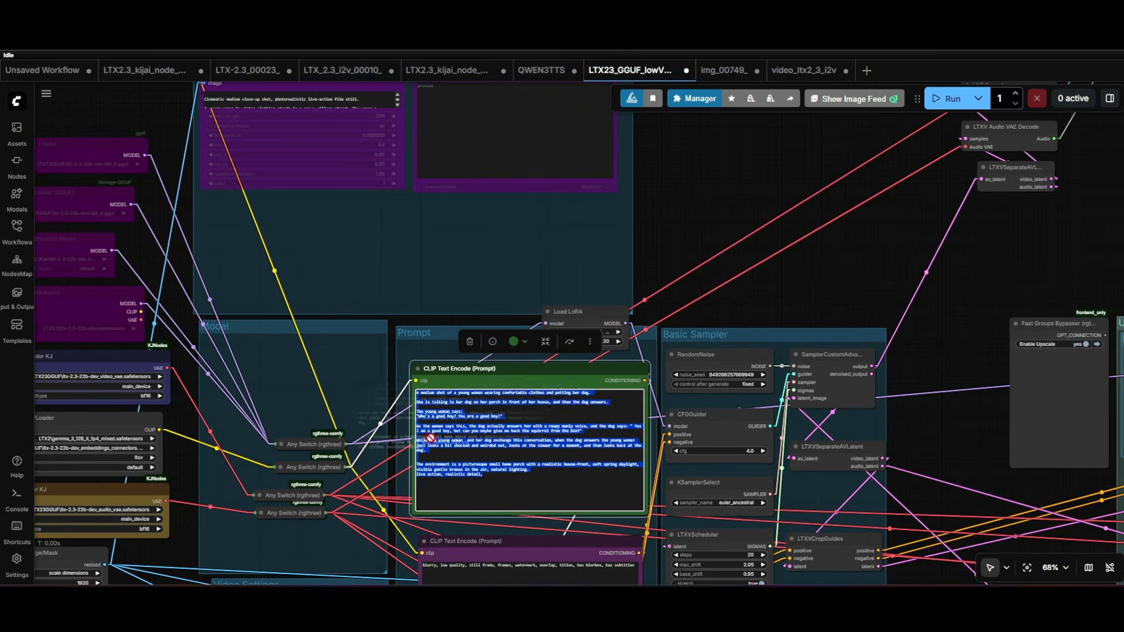
pyautogui.rightClick(463, 426)
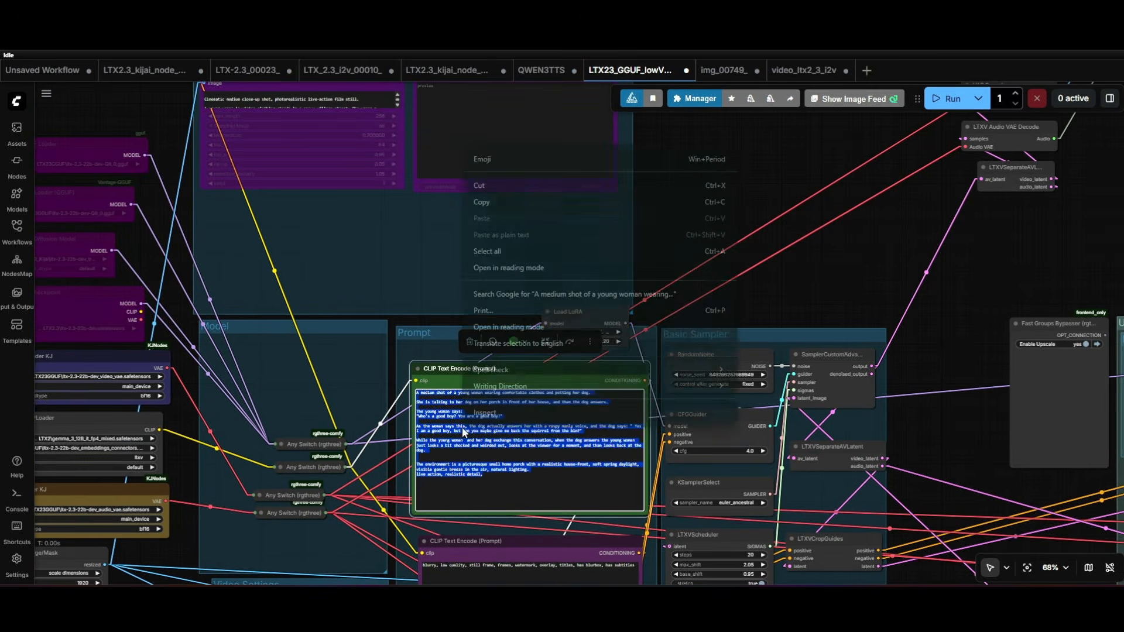
pyautogui.click(478, 185)
# - Connect the TextGenerateLTX2Prompt node's generated_text output to the text input of the positive CLIP Text Encode node
pyautogui.scroll(3, 545, 187)
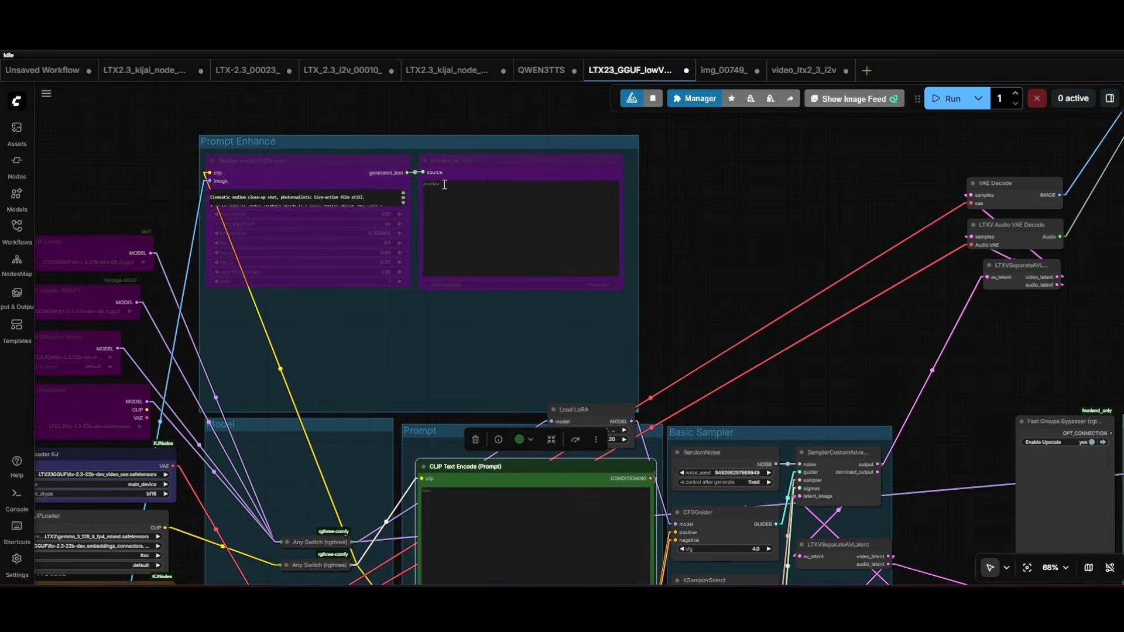
pyautogui.scroll(2, 422, 179)
pyautogui.moveTo(398, 171); pyautogui.dragTo(417, 552)
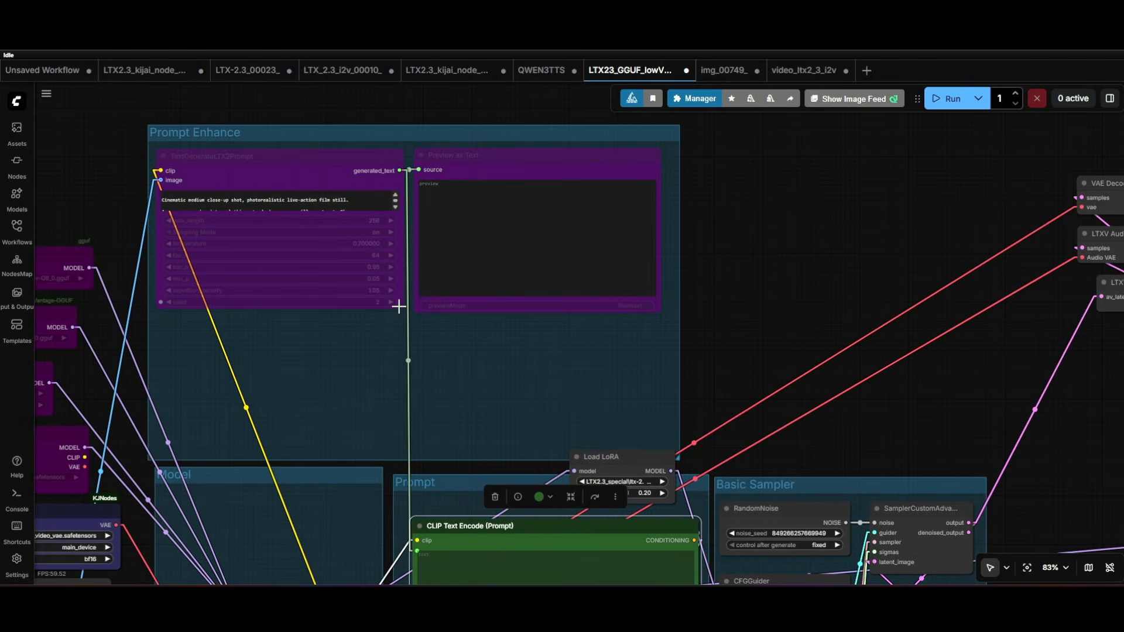
# - Make the TextGenerateLTX2Prompt node taller and replace its whole text with the cut young-woman-and-dog prompt
pyautogui.click(168, 301)
pyautogui.moveTo(402, 305); pyautogui.dragTo(408, 443)
pyautogui.moveTo(201, 324); pyautogui.dragTo(143, 177)
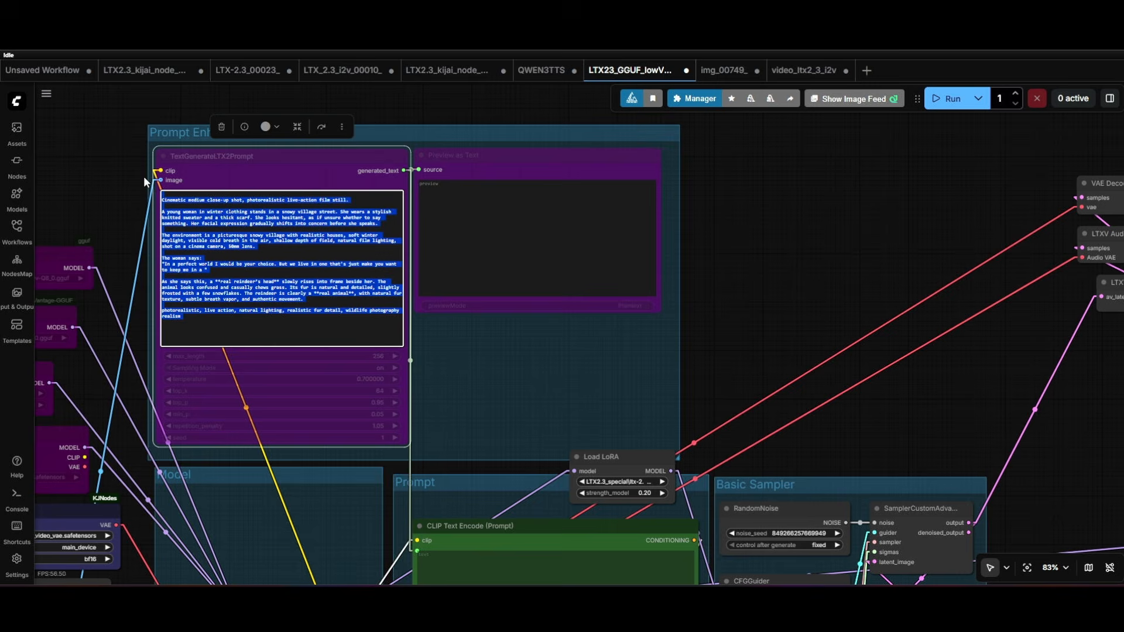
pyautogui.rightClick(251, 250)
pyautogui.click(309, 319)
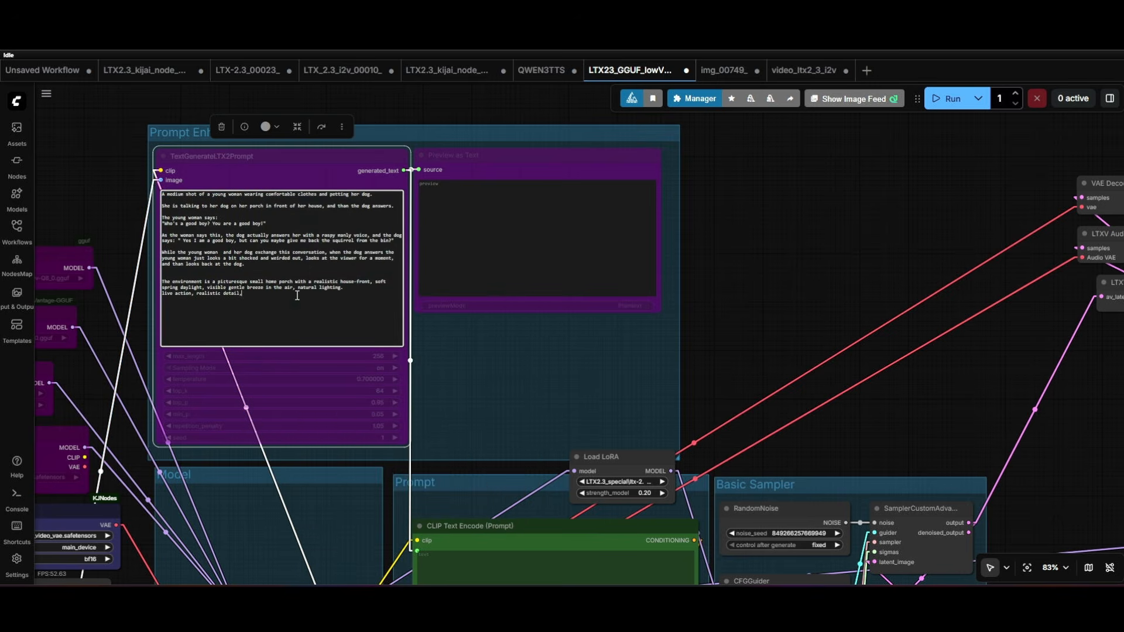
# - Turn off bypass for the TextGenerateLTX2Prompt and Preview as Text nodes in the Prompt Enhance group
pyautogui.click(321, 127)
pyautogui.click(456, 154)
pyautogui.click(566, 126)
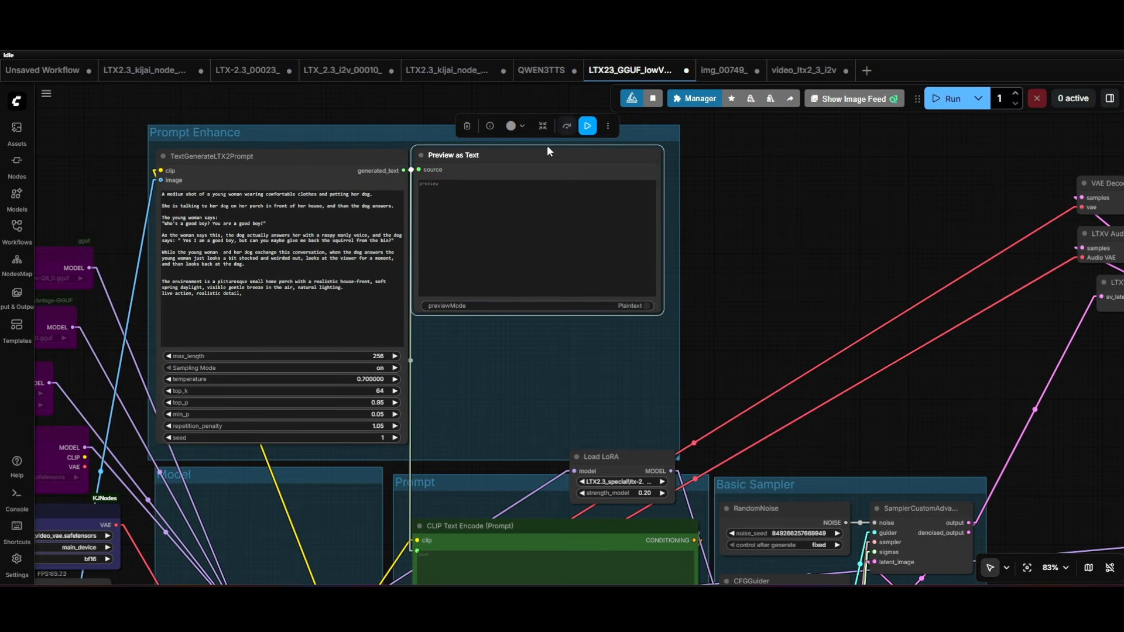
# - Disconnect the generated_text link from the positive CLIP Text Encode node's text input
pyautogui.moveTo(782, 298); pyautogui.dragTo(792, 198)
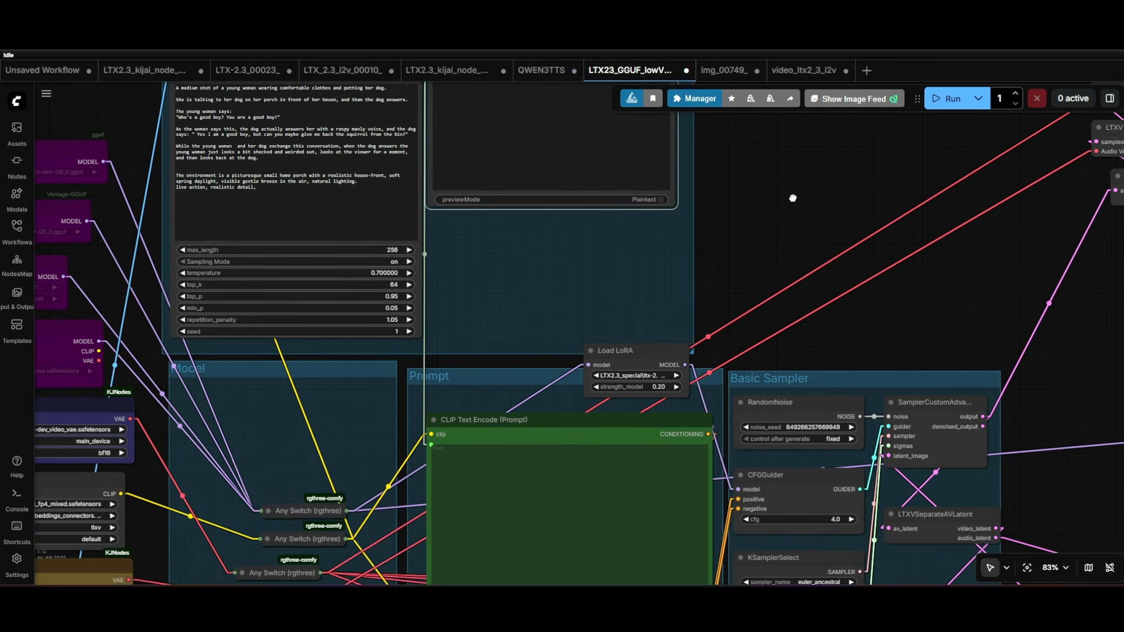
pyautogui.moveTo(431, 445); pyautogui.dragTo(454, 300)
pyautogui.click(730, 252)
# - Bypass the TextGenerateLTX2Prompt and Preview as Text nodes again
pyautogui.moveTo(735, 266); pyautogui.dragTo(761, 364)
pyautogui.click(340, 156)
pyautogui.click(359, 114)
pyautogui.click(503, 141)
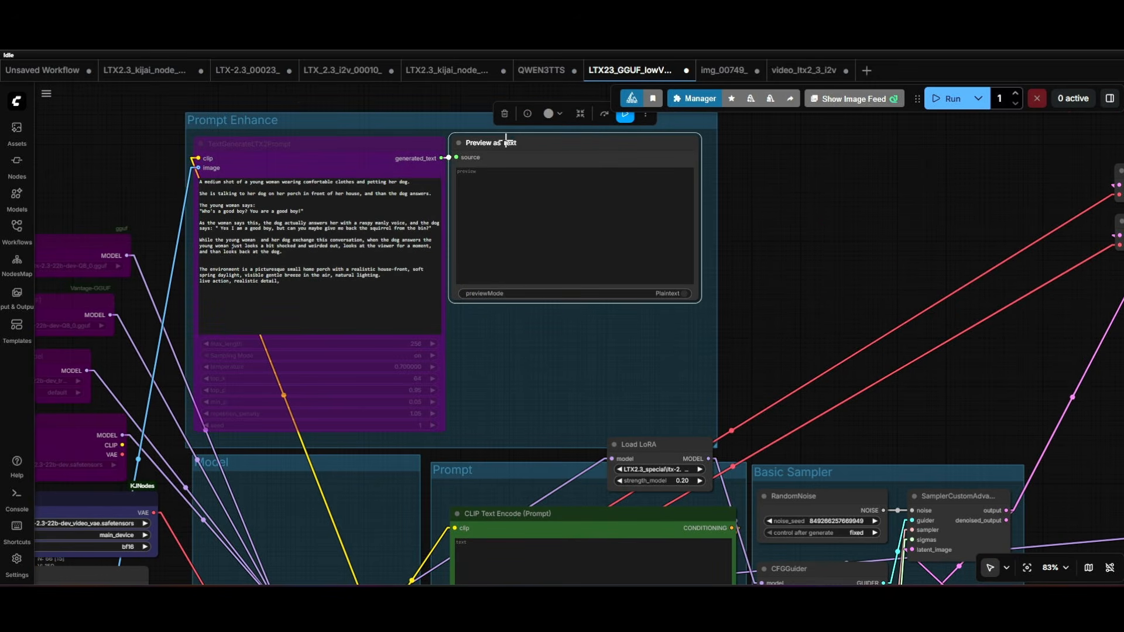
pyautogui.click(604, 114)
# - Review the Prompt Enhance group, and examine the Audio group's Load Audio, Mel-Band RoFormer and LTXV Audio VAE Encode nodes
pyautogui.moveTo(777, 280); pyautogui.dragTo(724, 279)
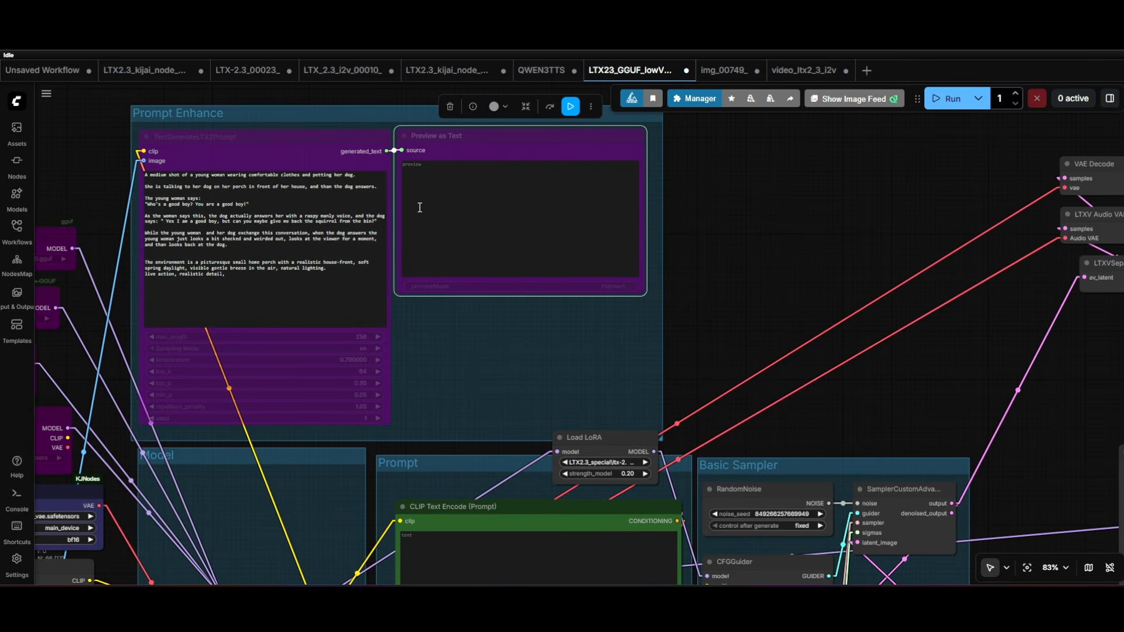
pyautogui.moveTo(656, 290); pyautogui.dragTo(655, 273)
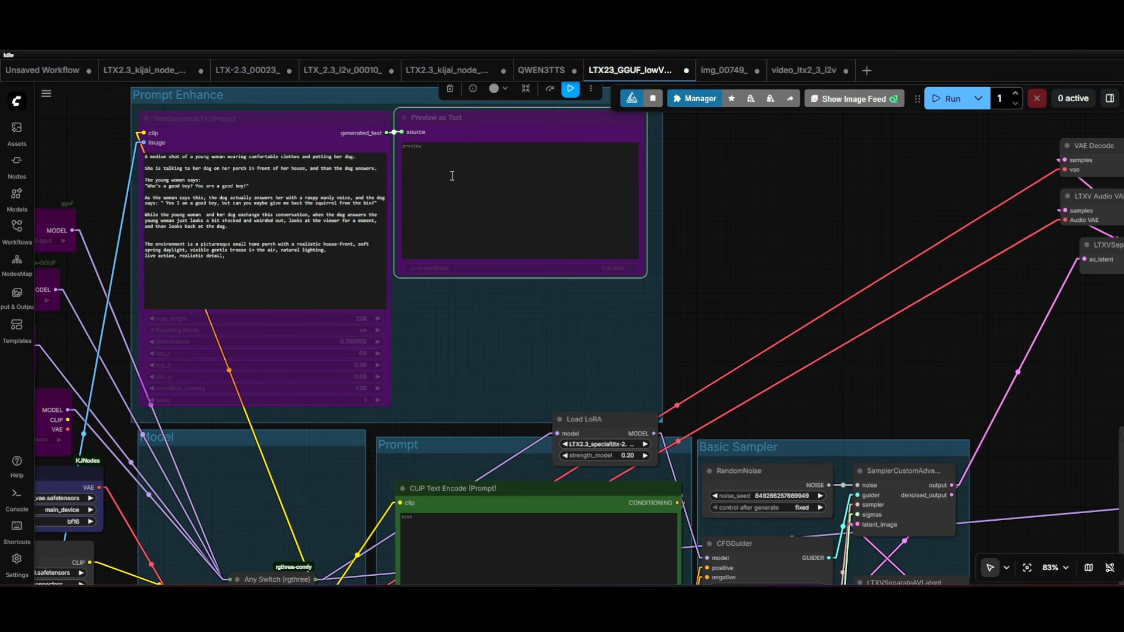
pyautogui.scroll(-3, 587, 282)
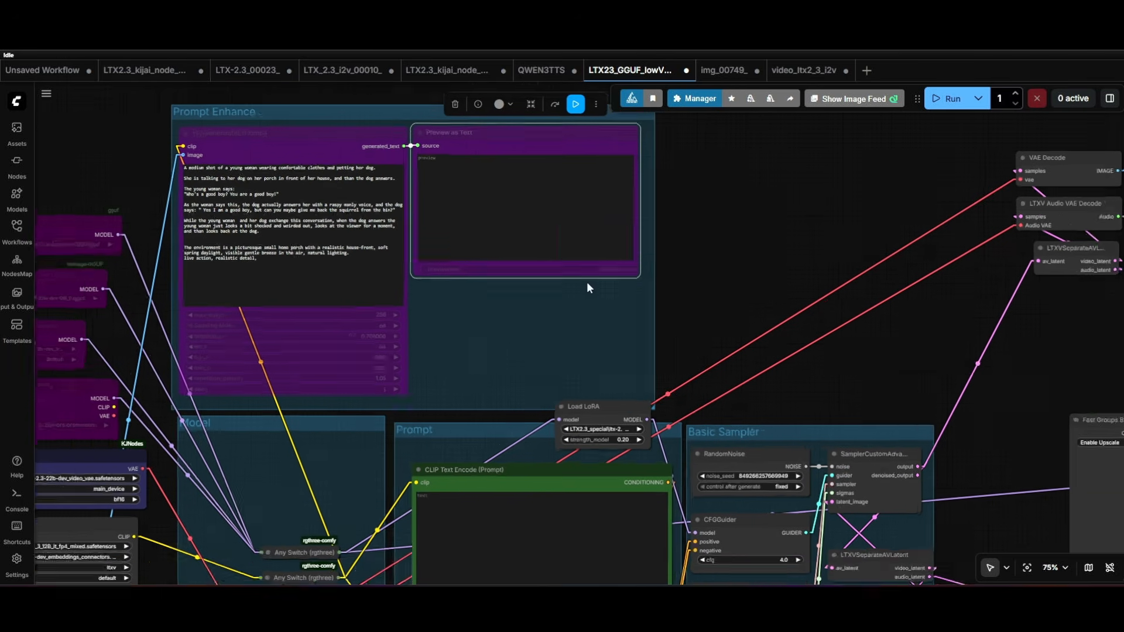
pyautogui.moveTo(677, 316); pyautogui.dragTo(669, 118)
pyautogui.scroll(-2, 744, 178)
pyautogui.scroll(2, 508, 365)
pyautogui.moveTo(578, 484); pyautogui.dragTo(456, 158)
pyautogui.scroll(3, 507, 272)
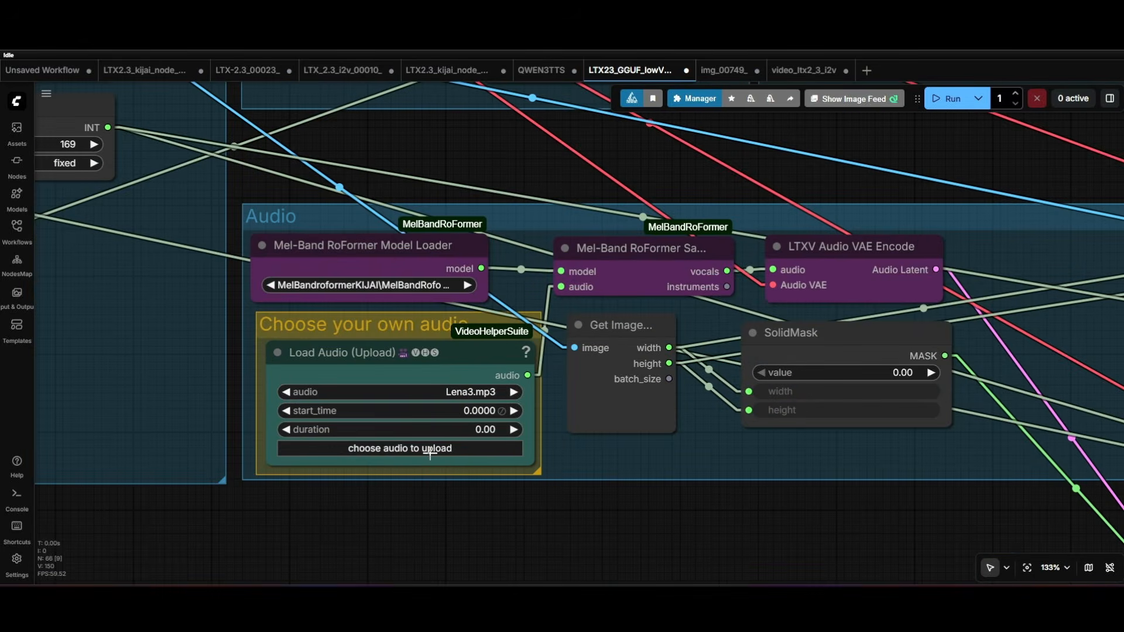
pyautogui.scroll(-3, 433, 452)
pyautogui.moveTo(484, 503); pyautogui.dragTo(348, 518)
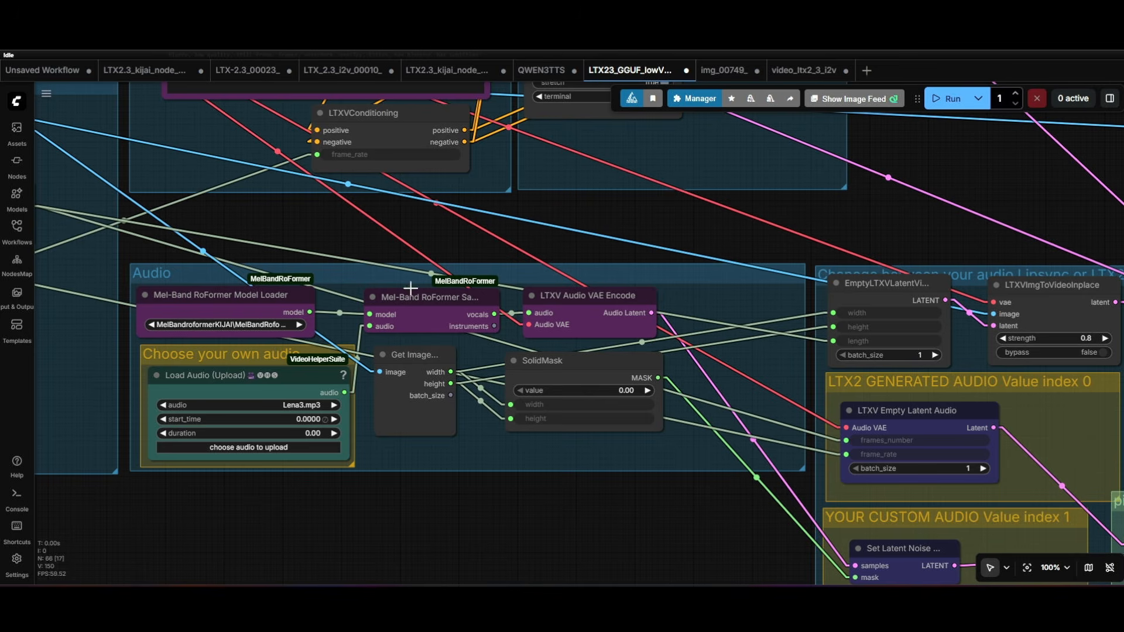
# - Set the Any Index Switch's index to 1 to use the custom audio
pyautogui.scroll(-1, 524, 413)
pyautogui.scroll(-3, 525, 413)
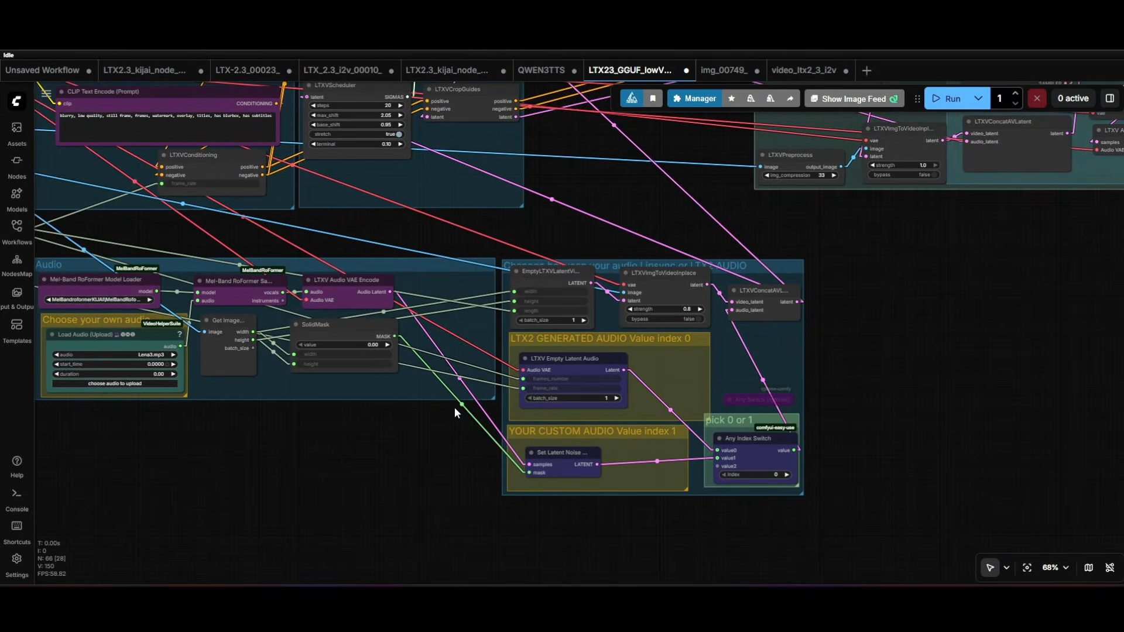
pyautogui.scroll(5, 757, 476)
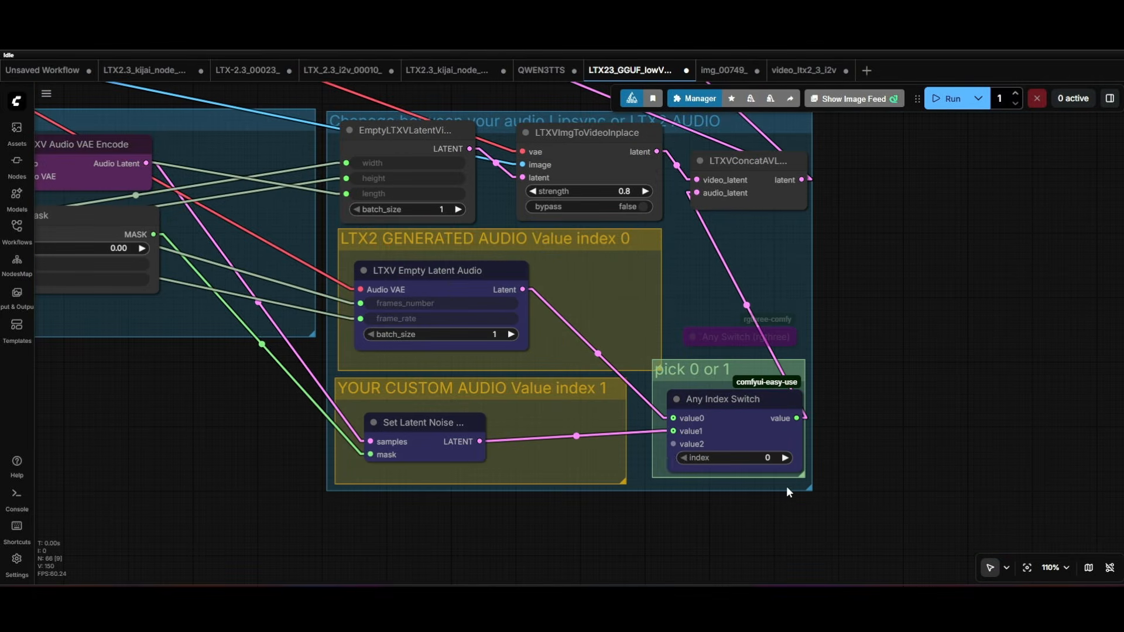
pyautogui.click(784, 457)
# - Connect the Load Audio node's audio output directly to the Create Video node's audio input beside the Upscale group
pyautogui.scroll(-4, 851, 443)
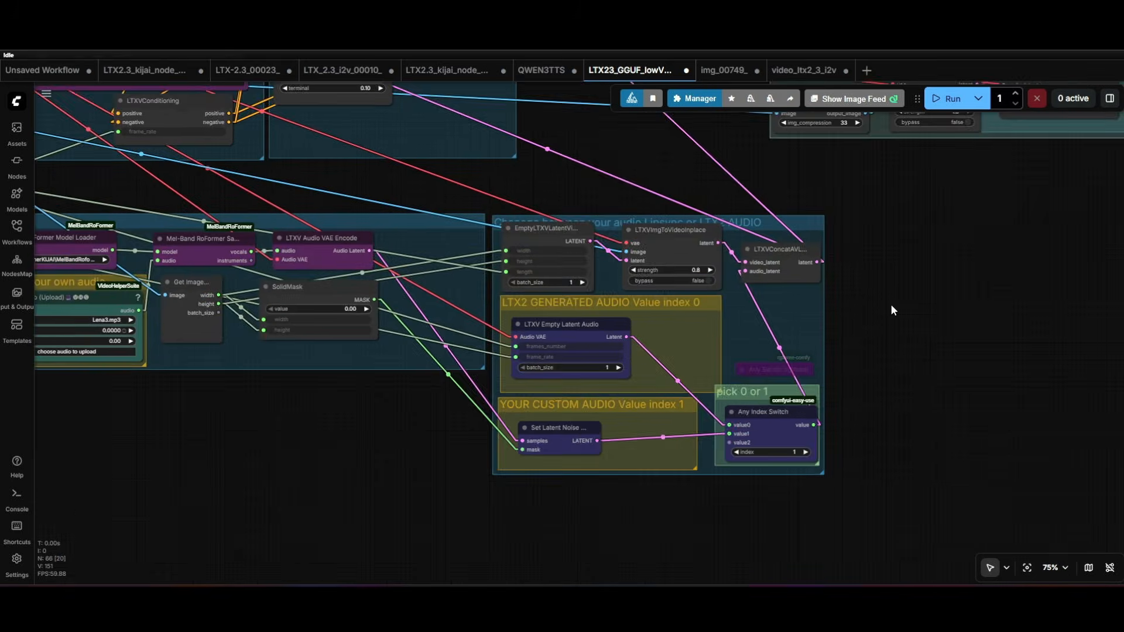
pyautogui.moveTo(890, 308); pyautogui.dragTo(960, 487)
pyautogui.scroll(-6, 658, 318)
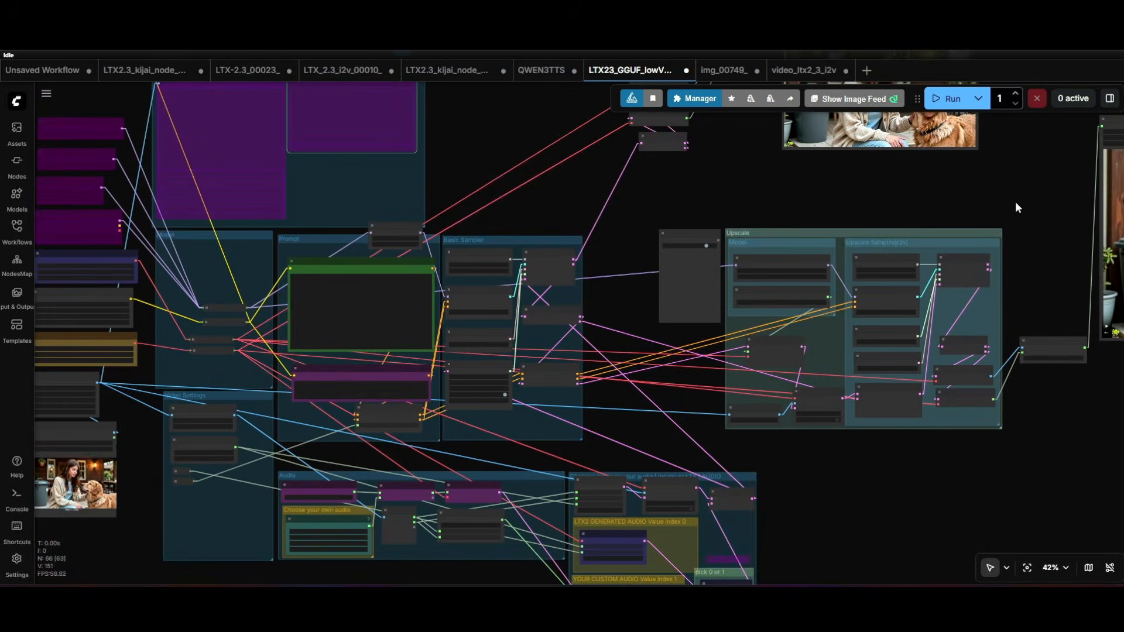
pyautogui.moveTo(1015, 203); pyautogui.dragTo(460, 296)
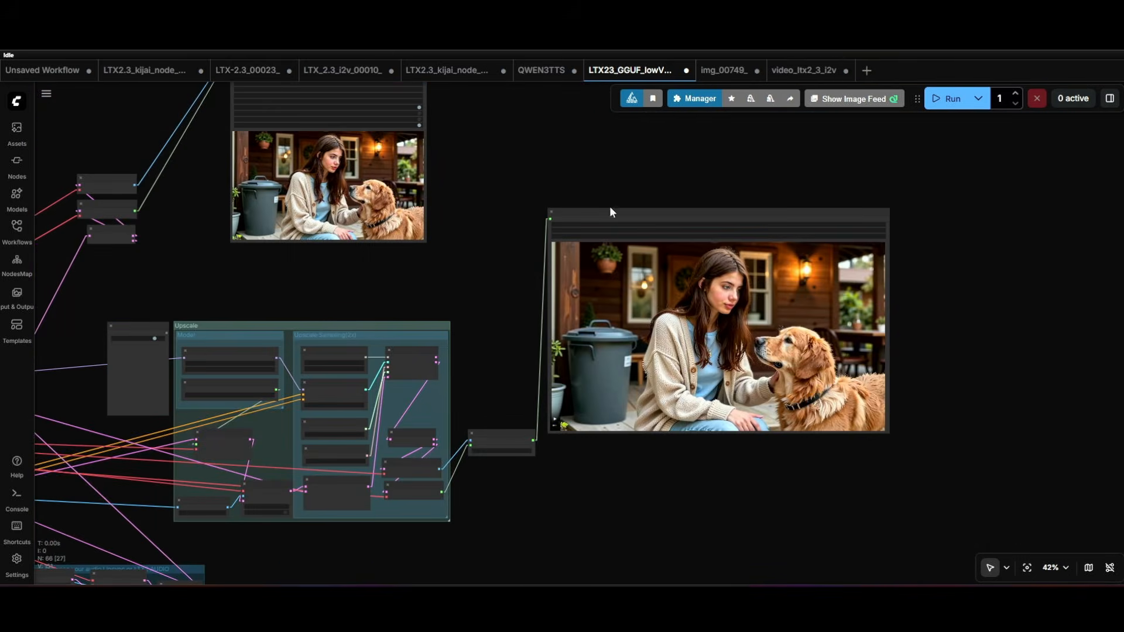
pyautogui.scroll(10, 581, 498)
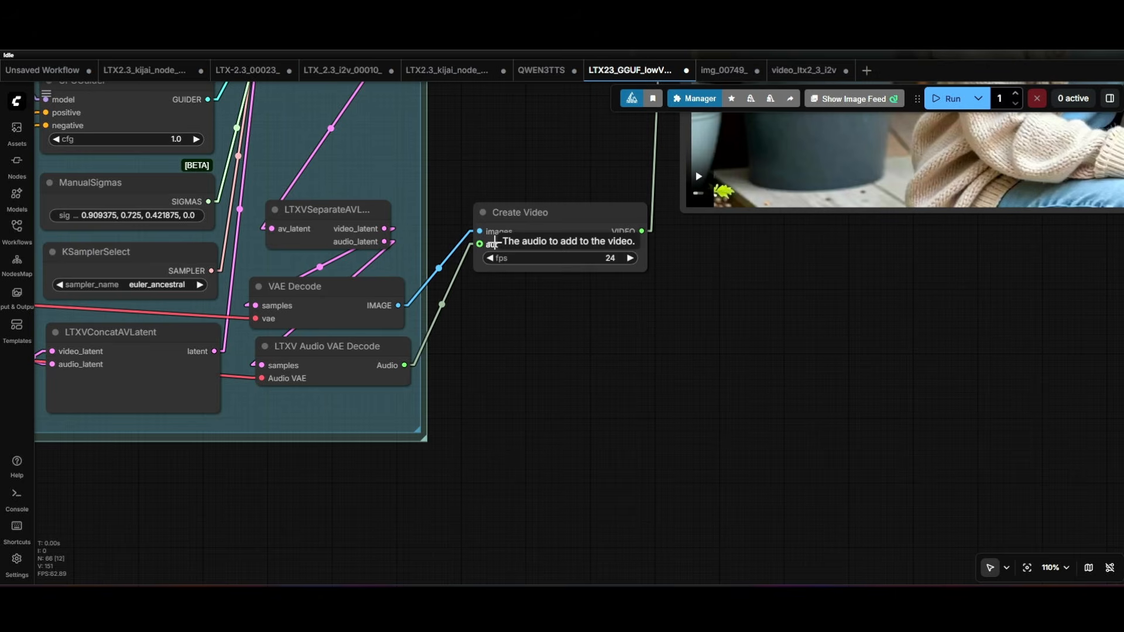
pyautogui.scroll(-9, 498, 297)
pyautogui.moveTo(517, 354); pyautogui.dragTo(787, 388)
pyautogui.scroll(-3, 651, 332)
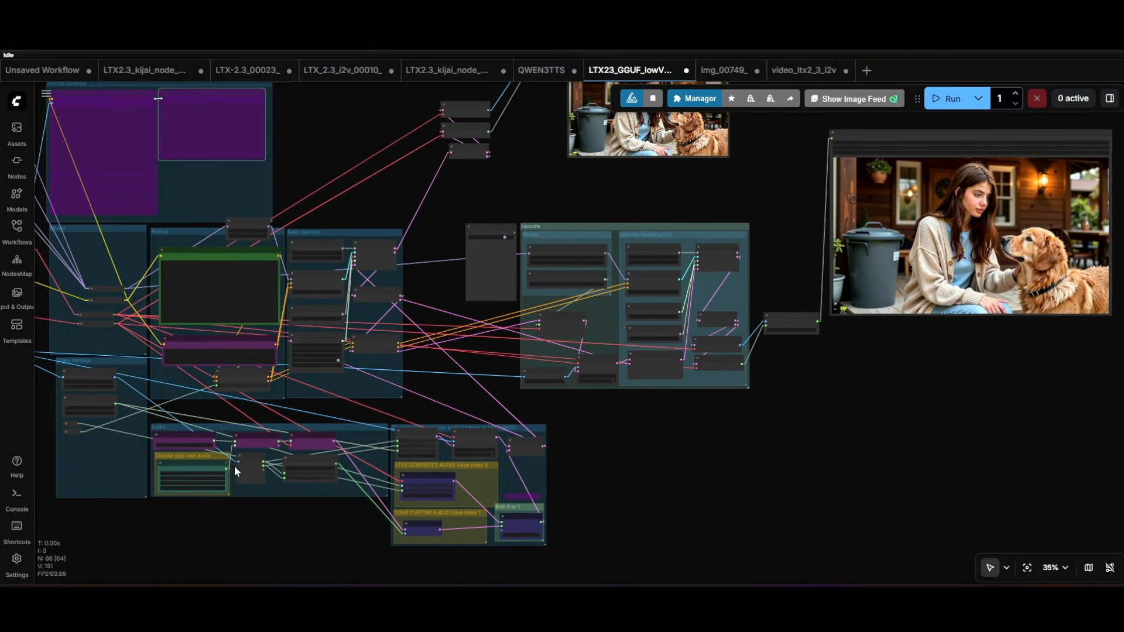
pyautogui.moveTo(228, 468)
pyautogui.mouseDown()
pyautogui.moveTo(585, 427)
pyautogui.moveTo(767, 323)
pyautogui.mouseUp()
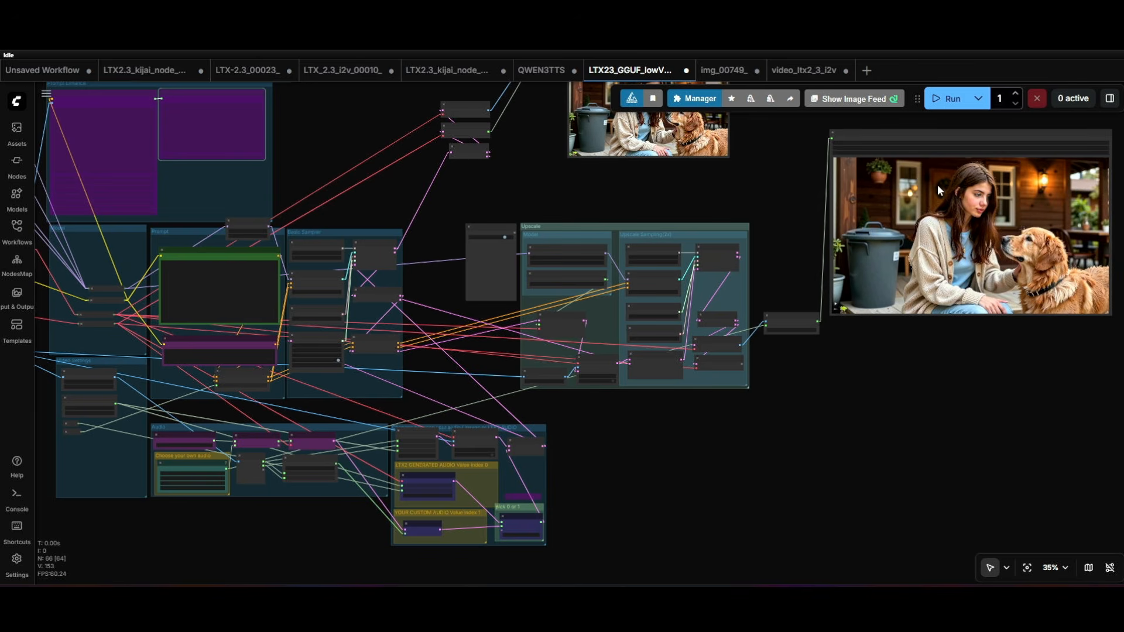
# - Reconnect the Upscale group's LTXV Audio VAE Decode output to the Create Video node's audio input
pyautogui.scroll(12, 829, 340)
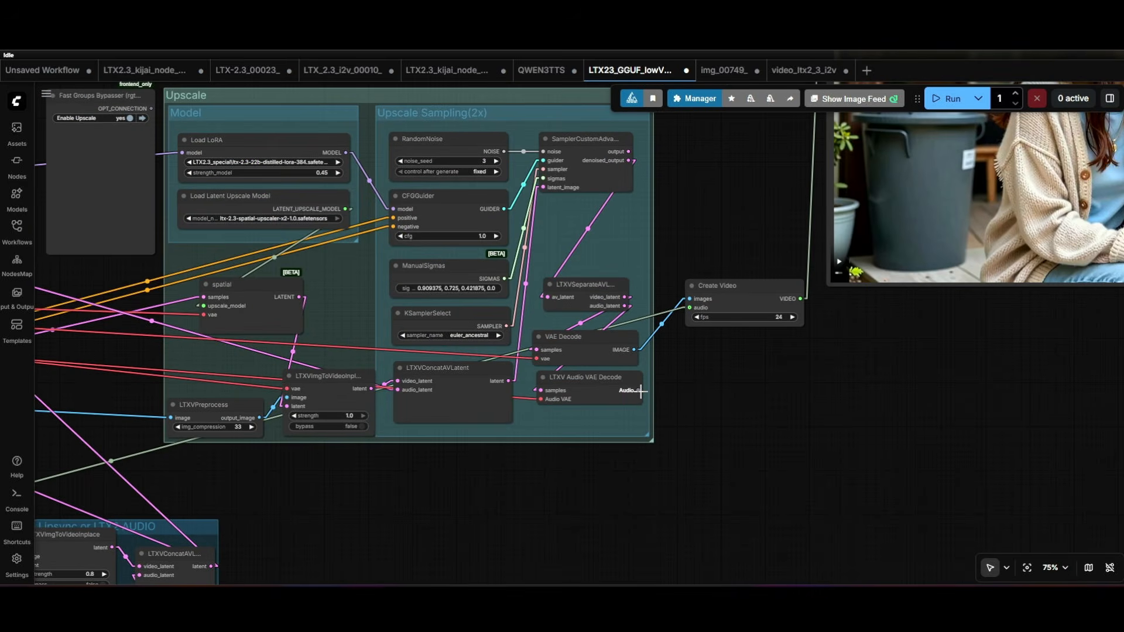
pyautogui.moveTo(639, 391); pyautogui.dragTo(690, 307)
pyautogui.scroll(-7, 715, 374)
# - Set the Any Index Switch's index back to 0 for LTX2 generated audio
pyautogui.moveTo(757, 414); pyautogui.dragTo(894, 264)
pyautogui.scroll(11, 556, 397)
pyautogui.click(545, 451)
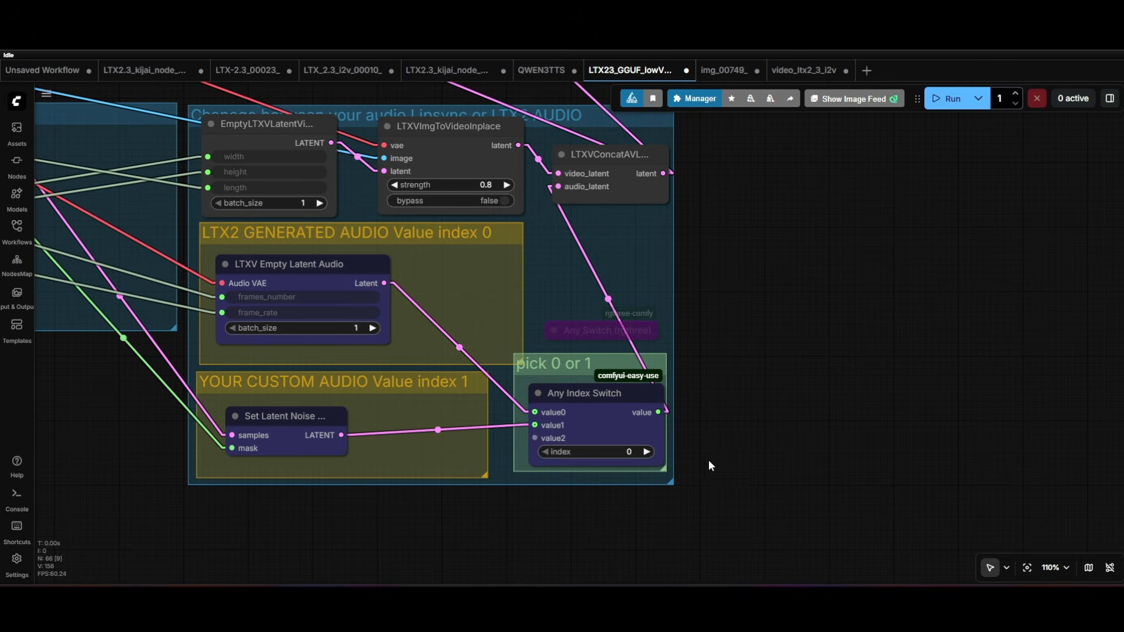
pyautogui.scroll(-10, 751, 382)
pyautogui.moveTo(781, 386); pyautogui.dragTo(441, 465)
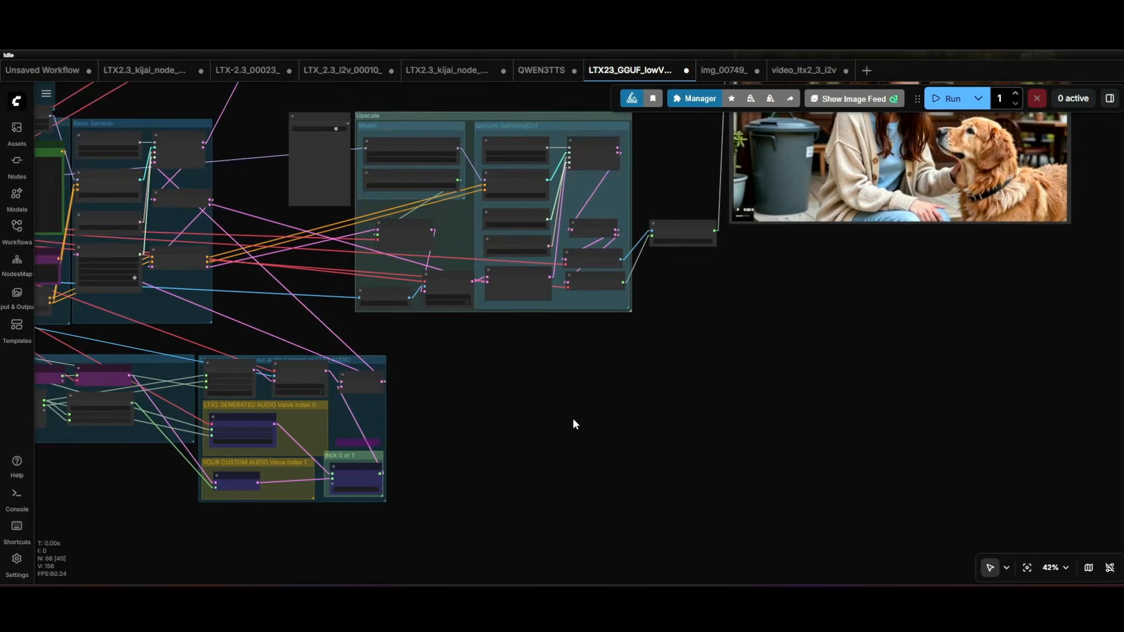
# - Review the Upscale group, the audio groups and the video output nodes across the workflow
pyautogui.moveTo(634, 411); pyautogui.dragTo(613, 534)
pyautogui.scroll(5, 690, 248)
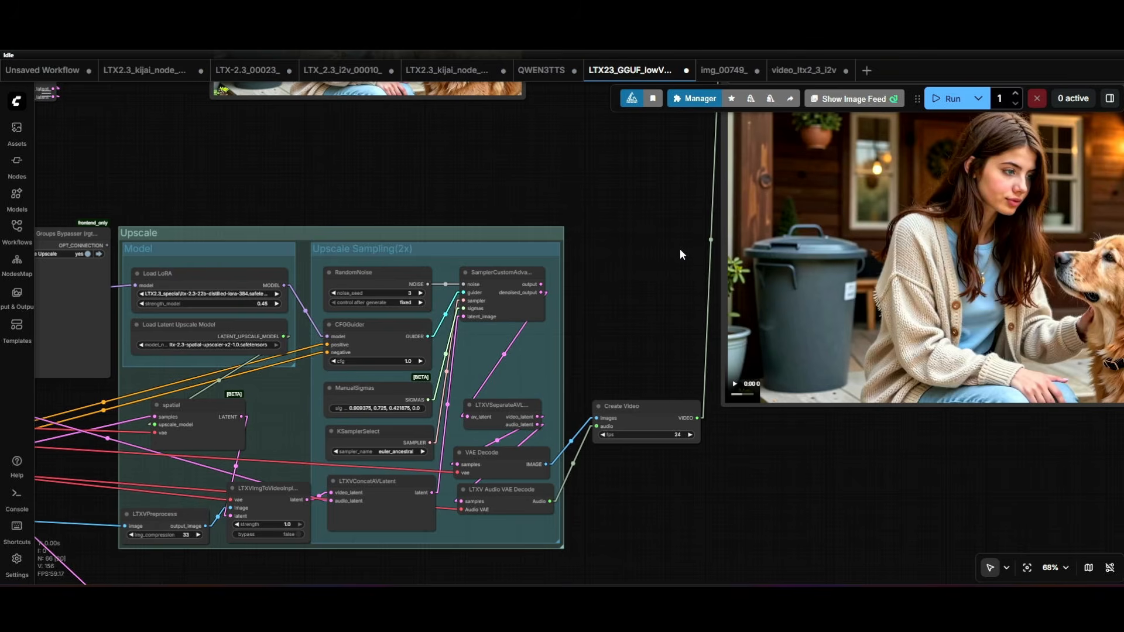
pyautogui.scroll(-6, 679, 254)
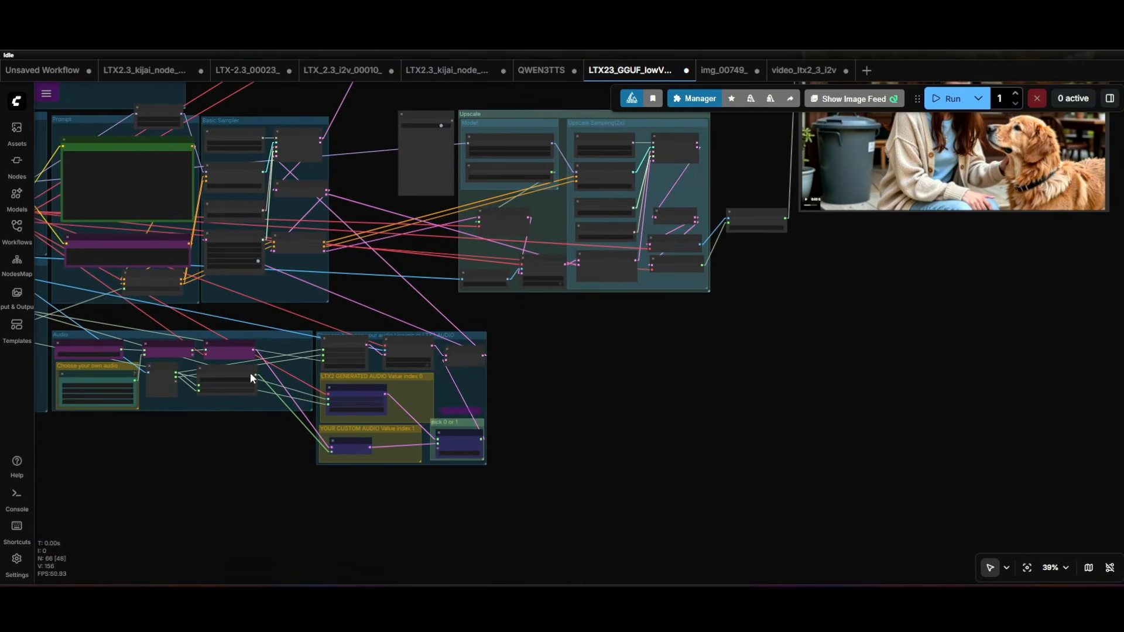
pyautogui.moveTo(216, 489); pyautogui.dragTo(317, 486)
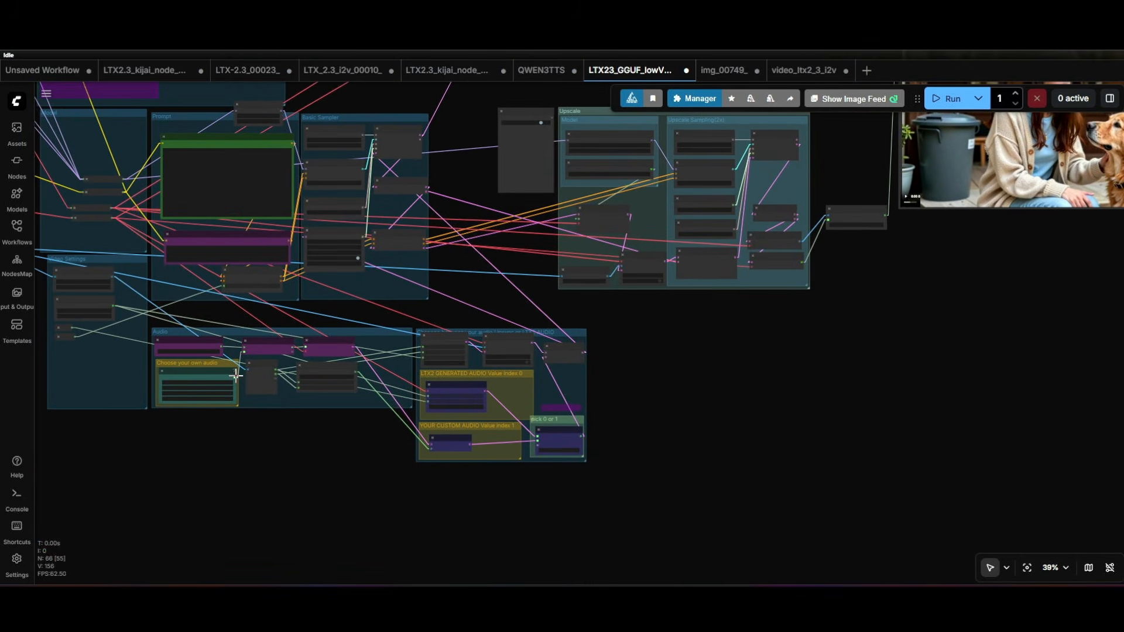
pyautogui.moveTo(237, 375)
pyautogui.mouseDown()
pyautogui.moveTo(814, 247)
pyautogui.moveTo(827, 213)
pyautogui.moveTo(313, 365)
pyautogui.moveTo(256, 415)
pyautogui.moveTo(244, 389)
pyautogui.mouseUp()
pyautogui.click(202, 448)
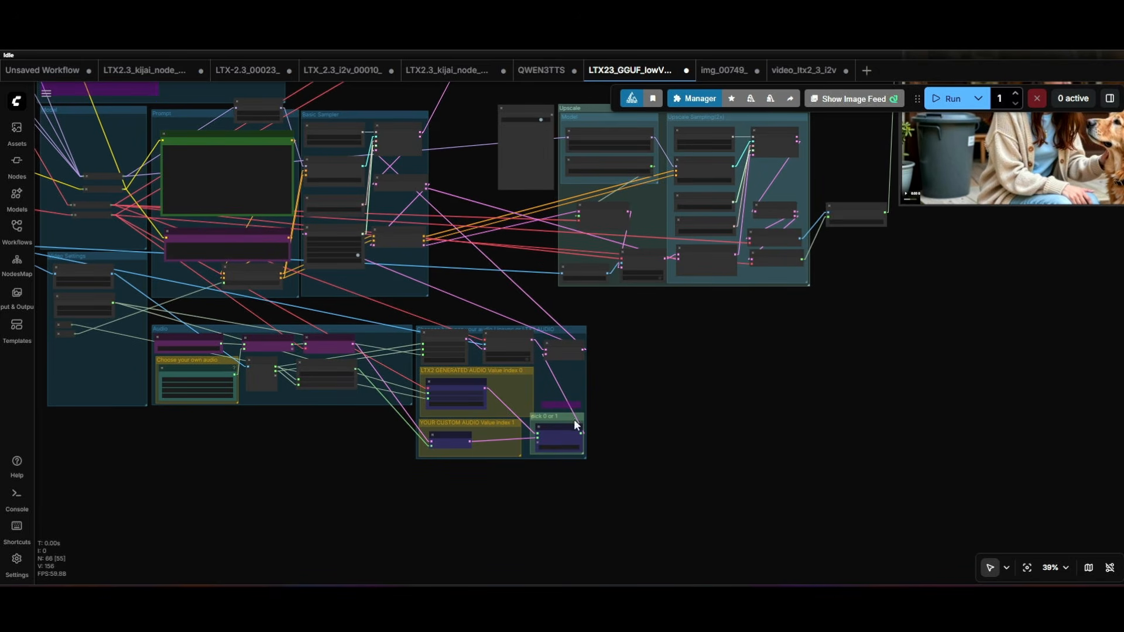
pyautogui.moveTo(686, 435); pyautogui.dragTo(613, 490)
pyautogui.scroll(-3, 612, 489)
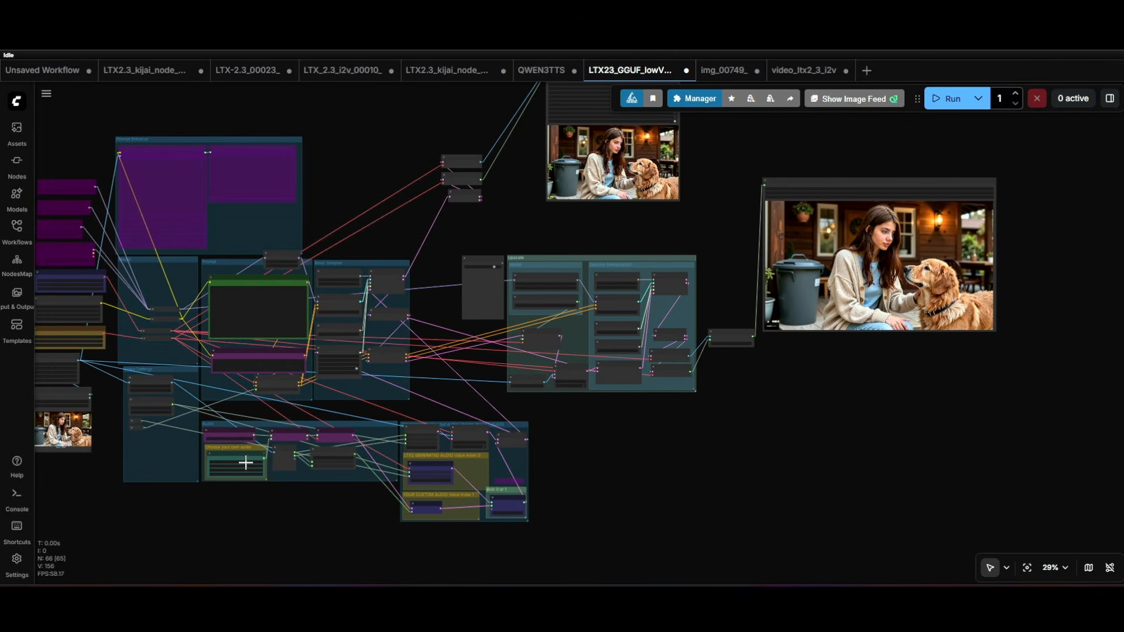
pyautogui.moveTo(259, 505); pyautogui.dragTo(182, 530)
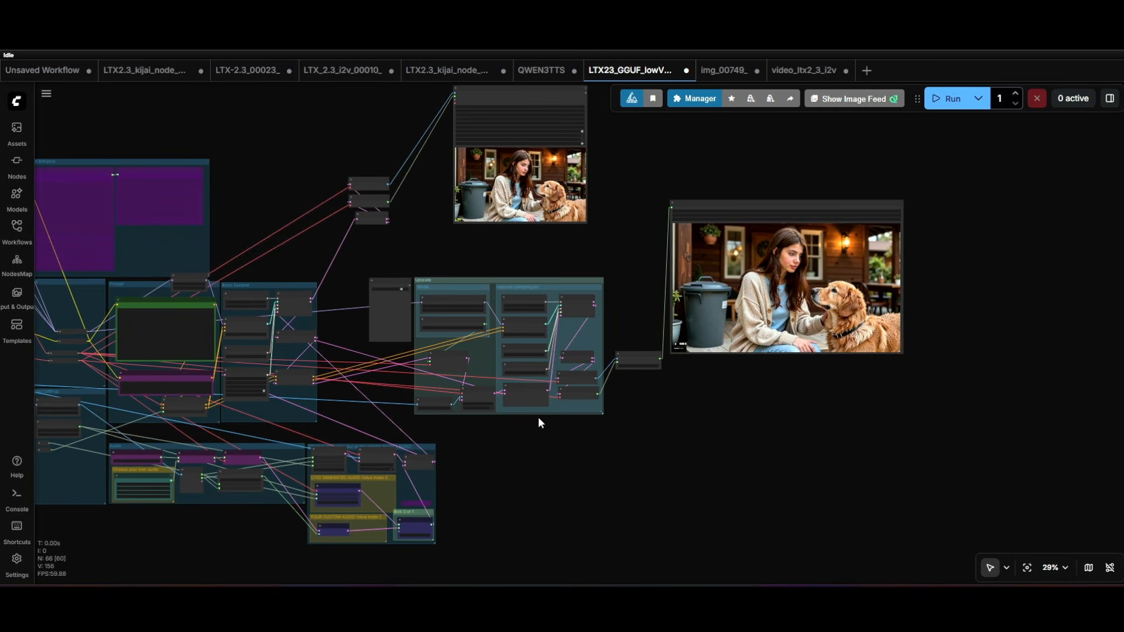
pyautogui.moveTo(172, 480); pyautogui.dragTo(625, 361)
pyautogui.scroll(5, 544, 502)
pyautogui.moveTo(502, 424); pyautogui.dragTo(601, 534)
# - Set the Length node's value in the Video Settings group to 121
pyautogui.moveTo(492, 225); pyautogui.dragTo(934, 142)
pyautogui.scroll(4, 217, 296)
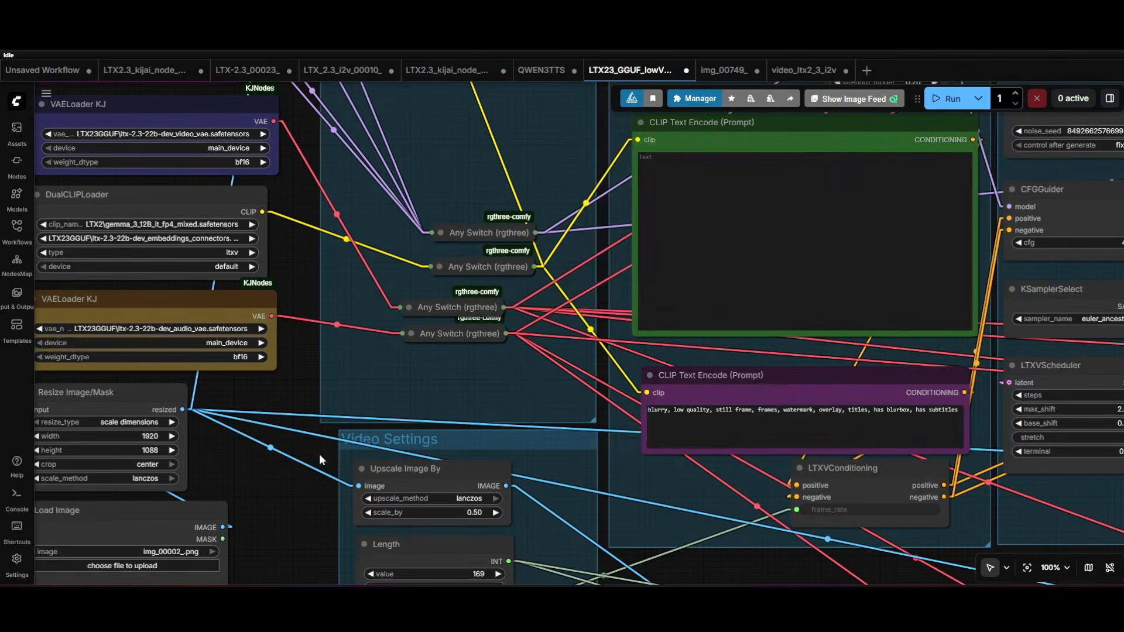
pyautogui.moveTo(319, 454); pyautogui.dragTo(453, 246)
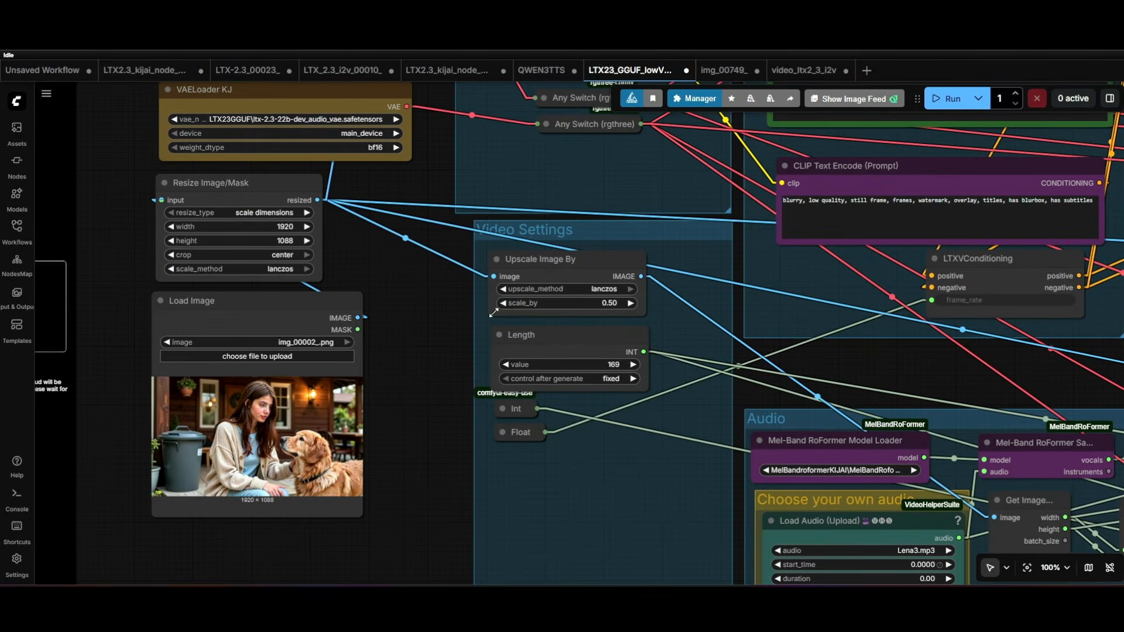
pyautogui.scroll(5, 600, 390)
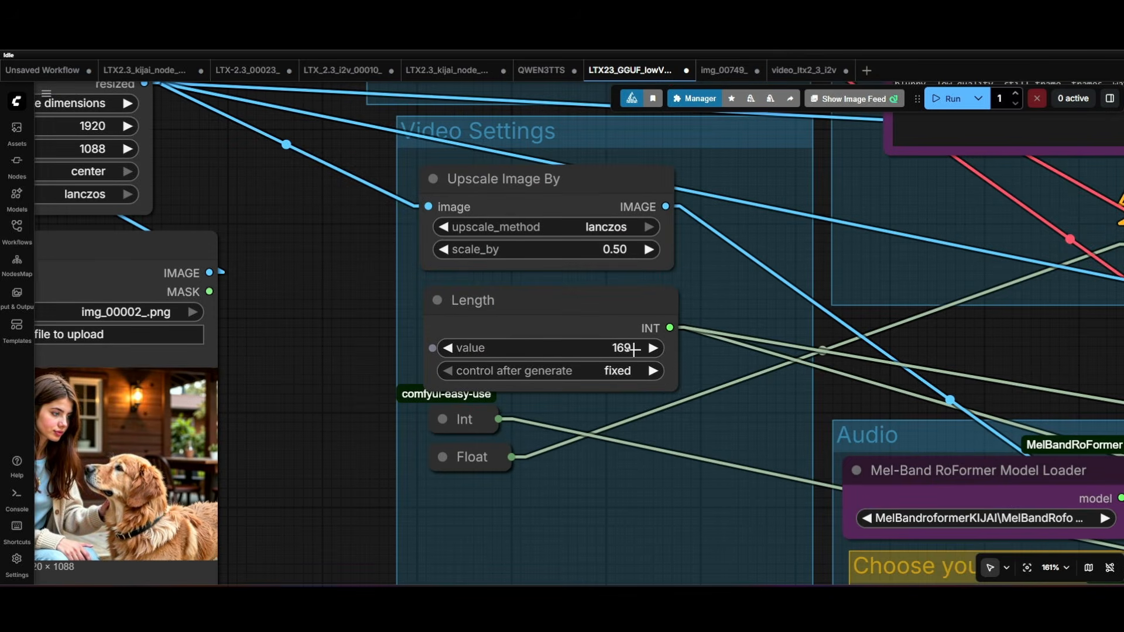
pyautogui.moveTo(621, 350); pyautogui.dragTo(591, 349)
pyautogui.click(650, 348)
pyautogui.click(650, 348)
pyautogui.click(651, 347)
pyautogui.moveTo(340, 255); pyautogui.dragTo(362, 342)
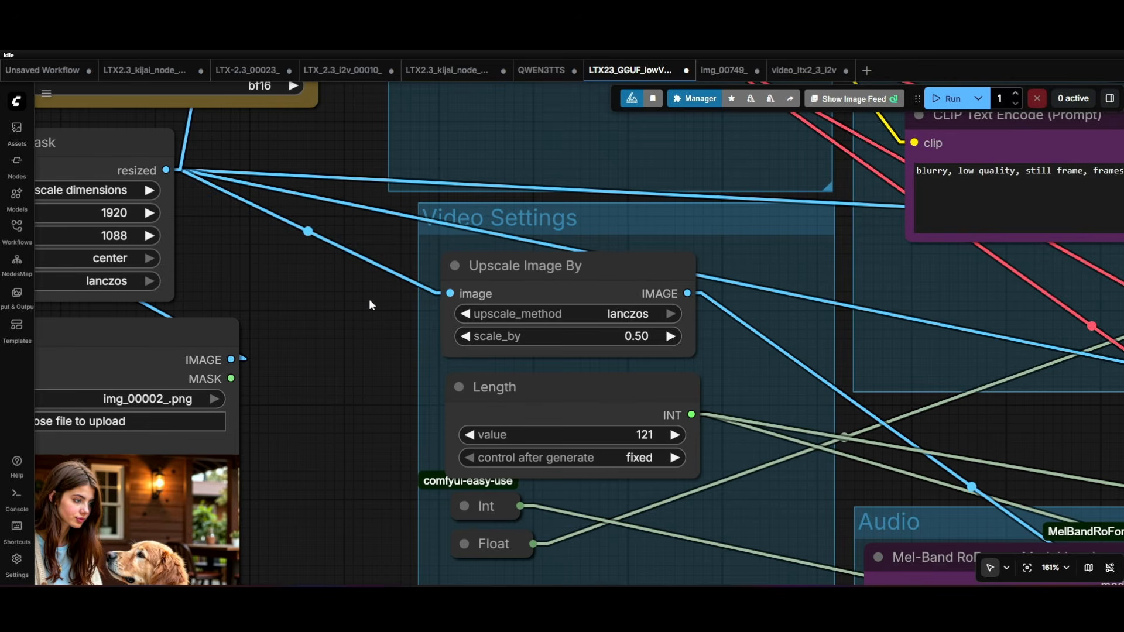
# - Check the Resize Image/Mask dimensions against the About Size note in the video_ltx2_3_i2v workflow
pyautogui.scroll(-4, 370, 305)
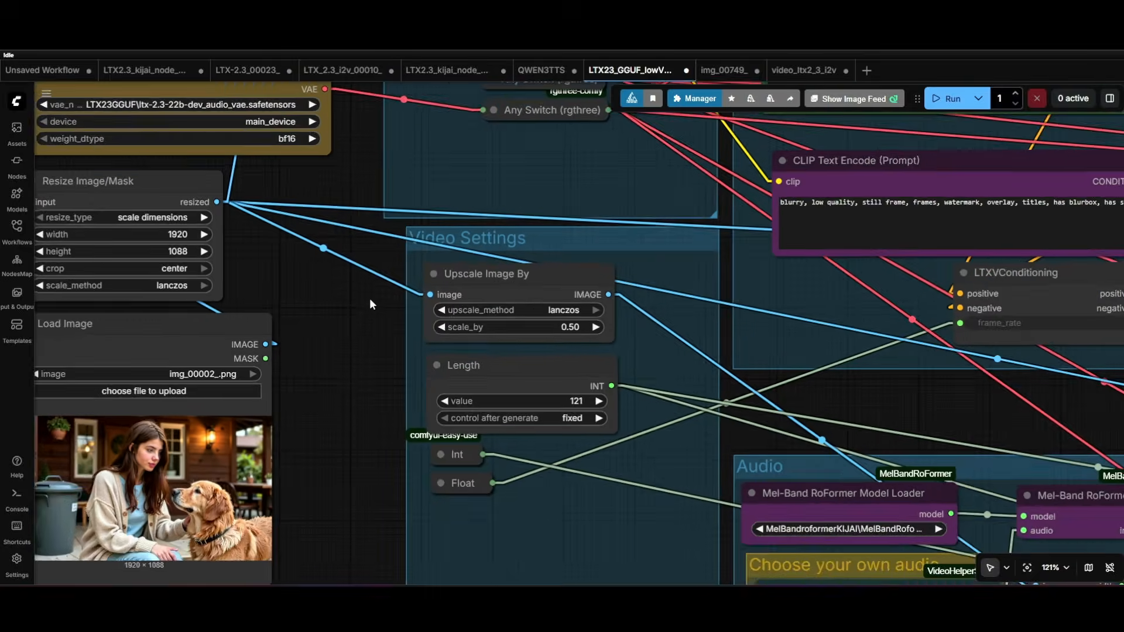
pyautogui.moveTo(370, 308); pyautogui.dragTo(421, 354)
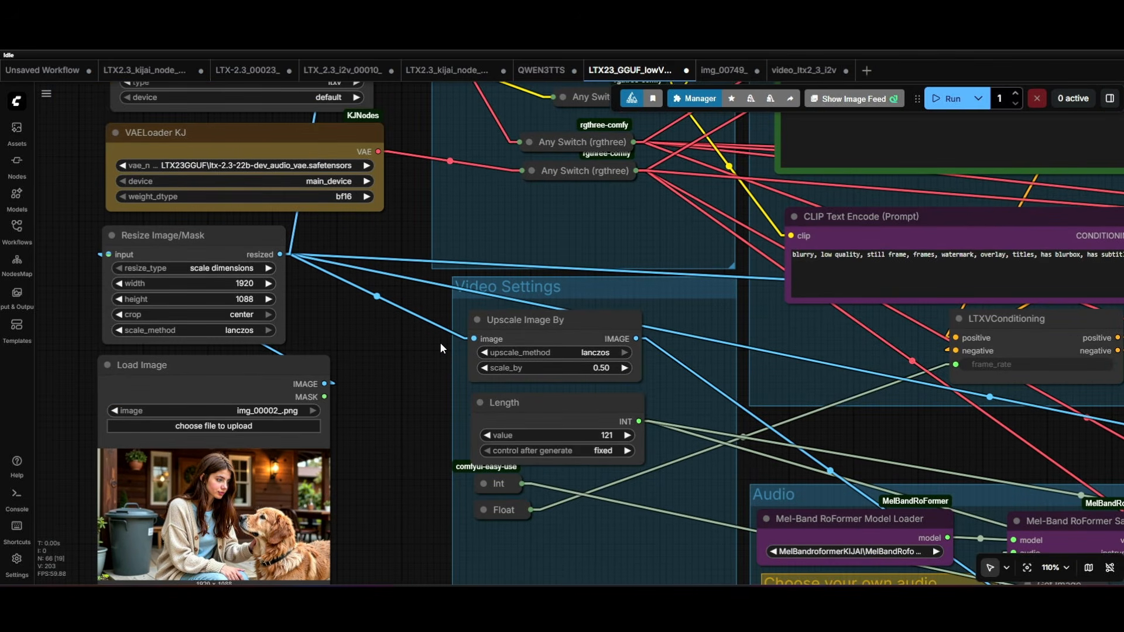
pyautogui.moveTo(367, 336); pyautogui.dragTo(412, 304)
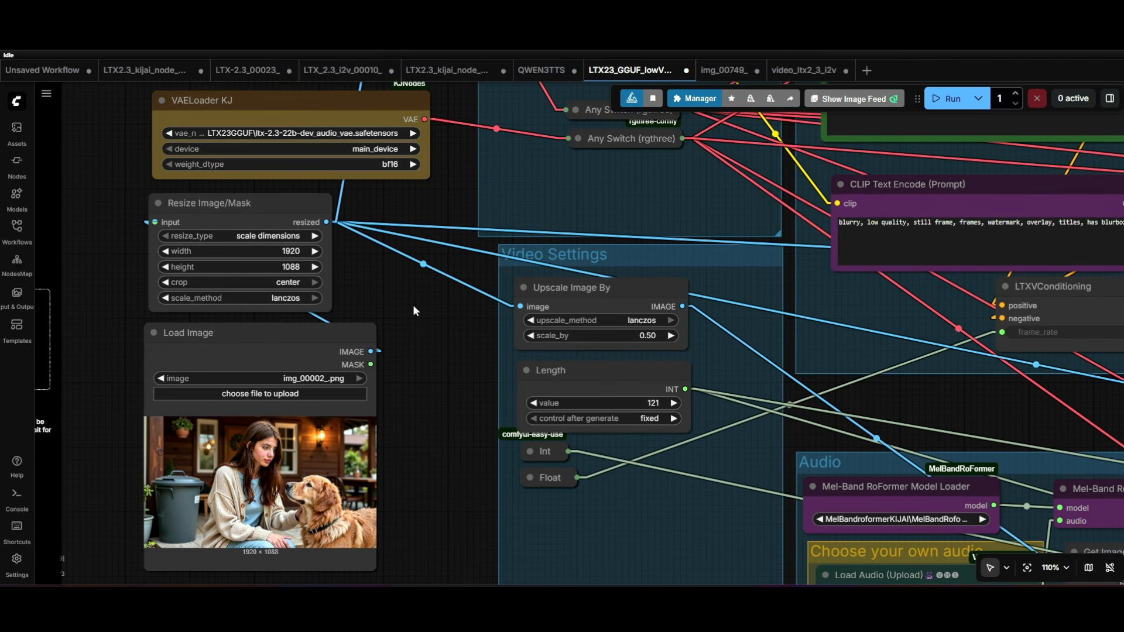
pyautogui.click(305, 266)
pyautogui.click(813, 69)
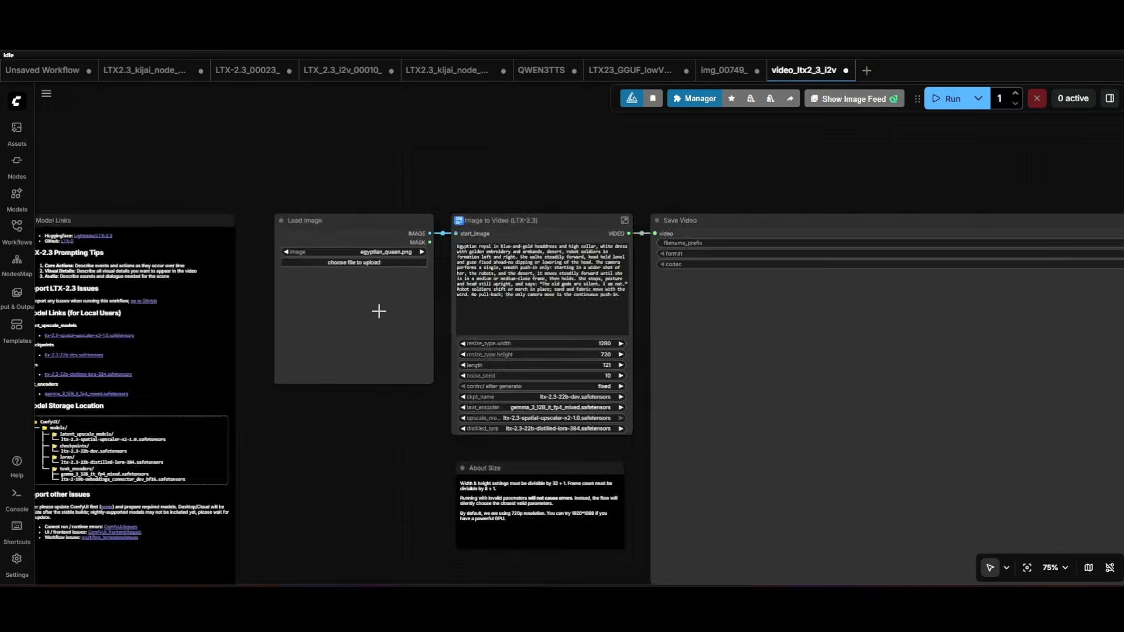
pyautogui.scroll(5, 378, 311)
pyautogui.moveTo(386, 512); pyautogui.dragTo(158, 393)
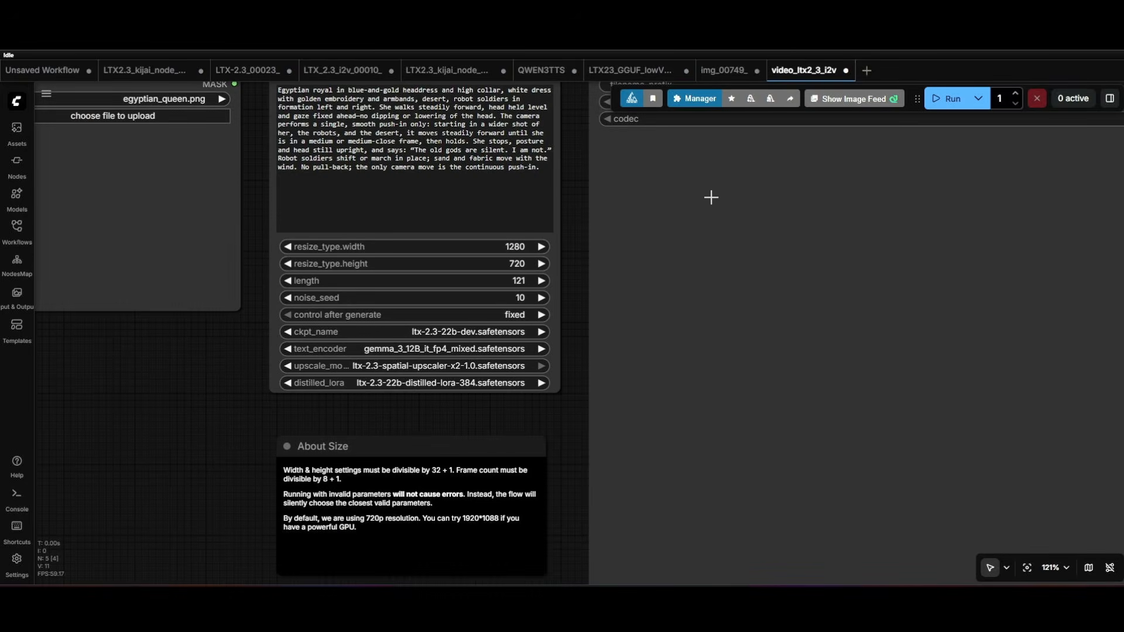
# - Return to the LTX23_GGUF low-VRAM workflow and examine the Resize Image/Mask, Load Image and Video Settings nodes
pyautogui.click(629, 70)
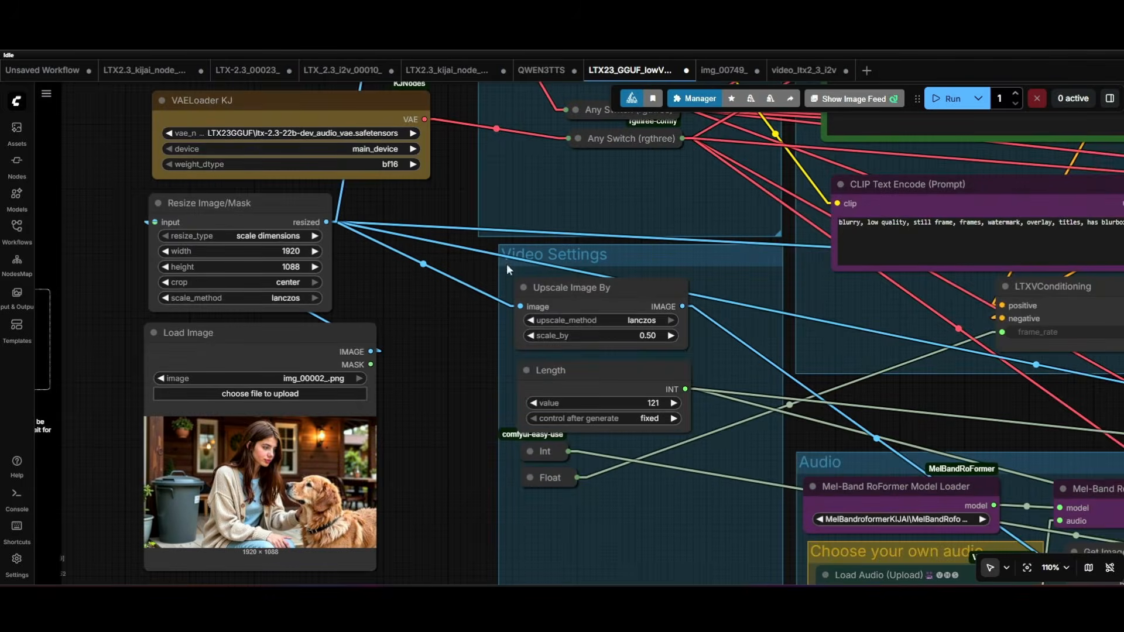
pyautogui.scroll(-3, 468, 339)
pyautogui.moveTo(467, 359); pyautogui.dragTo(440, 329)
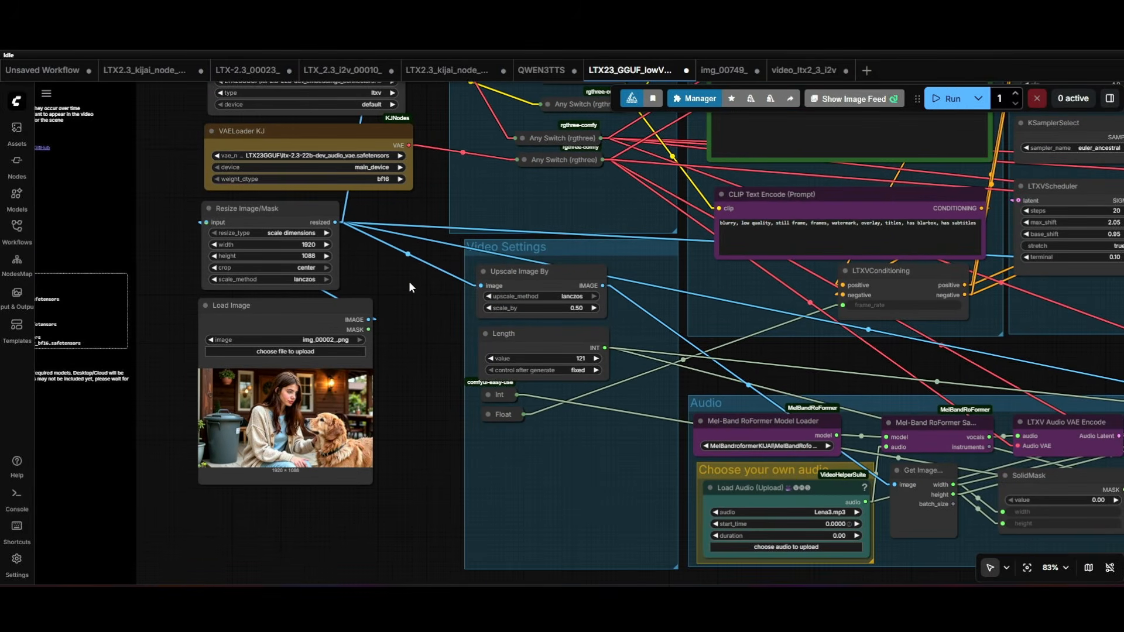
pyautogui.moveTo(408, 287); pyautogui.dragTo(410, 311)
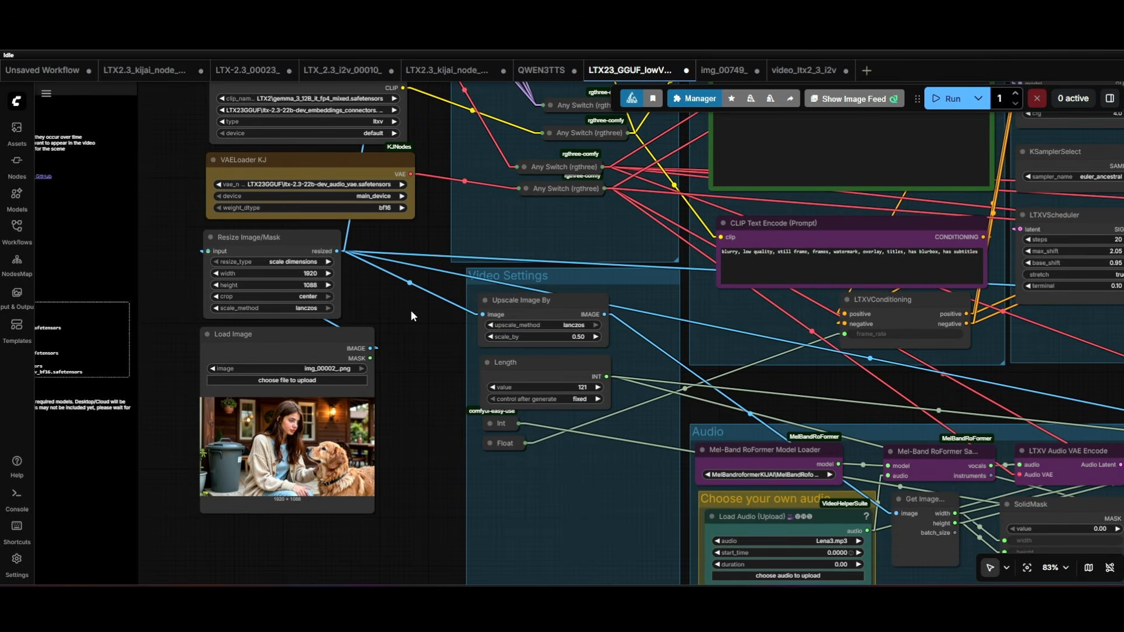
pyautogui.moveTo(409, 299); pyautogui.dragTo(483, 345)
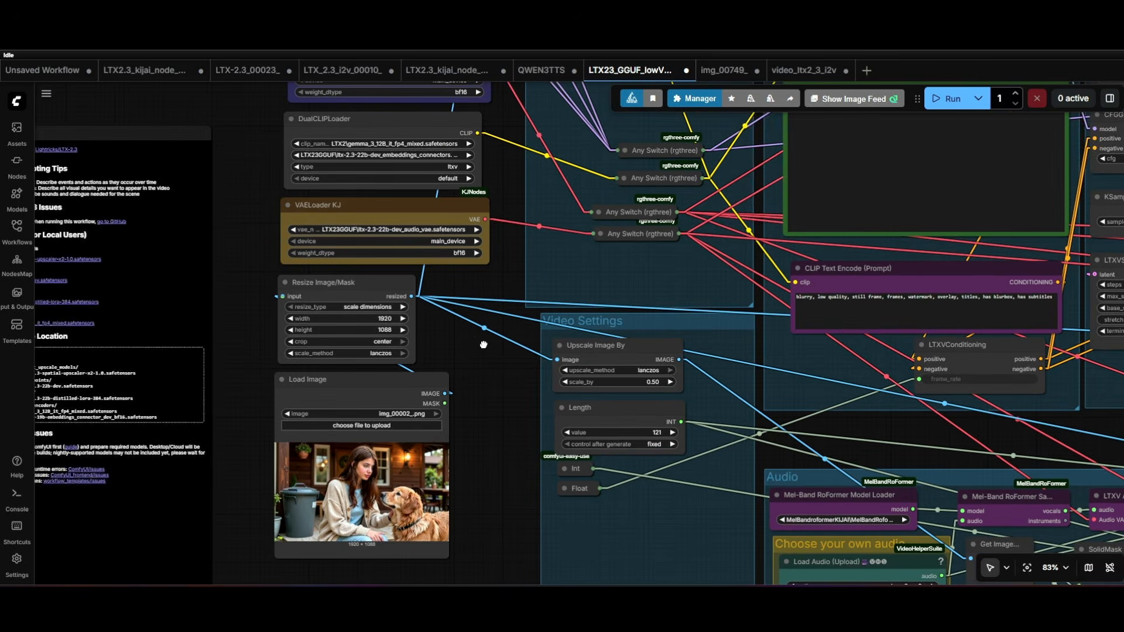
pyautogui.scroll(8, 432, 329)
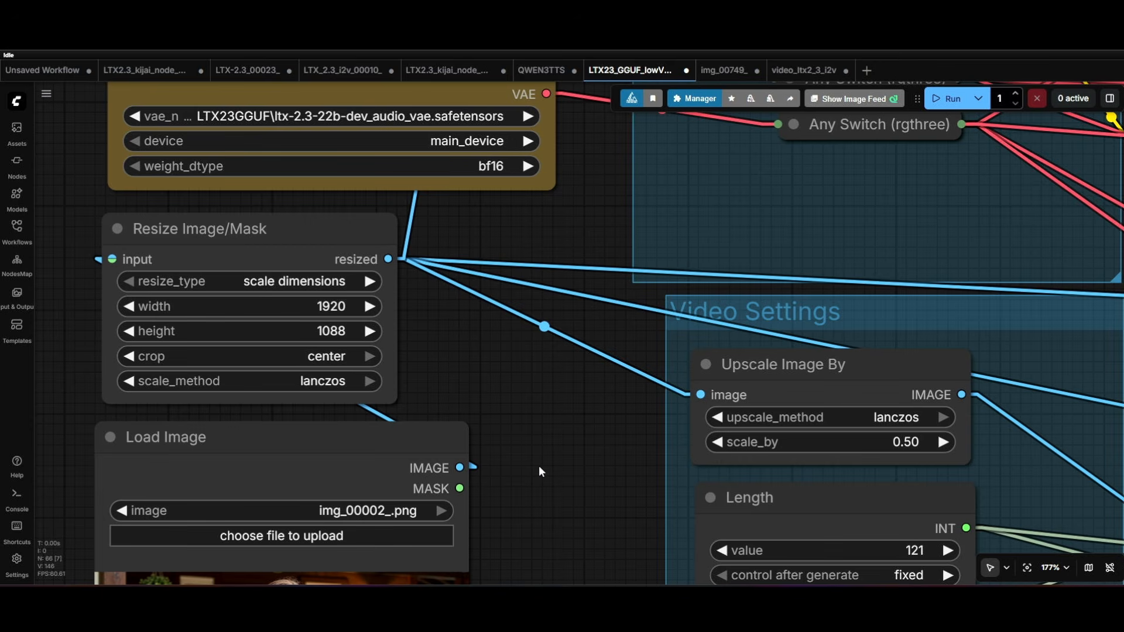
pyautogui.scroll(-3, 532, 250)
pyautogui.scroll(-10, 532, 250)
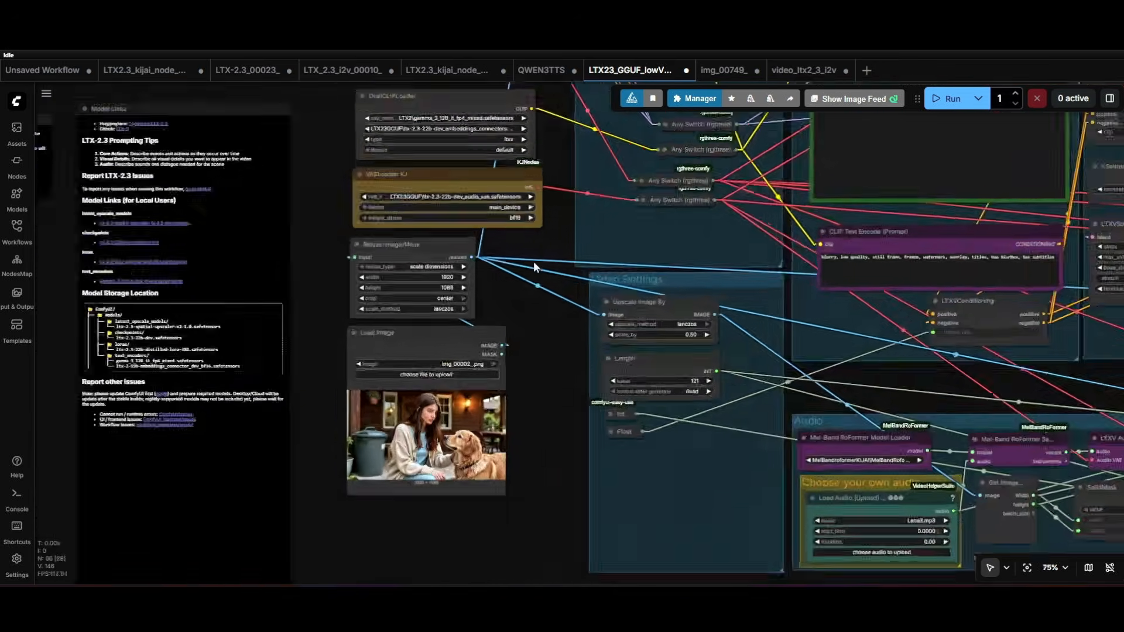
pyautogui.scroll(-2, 231, 369)
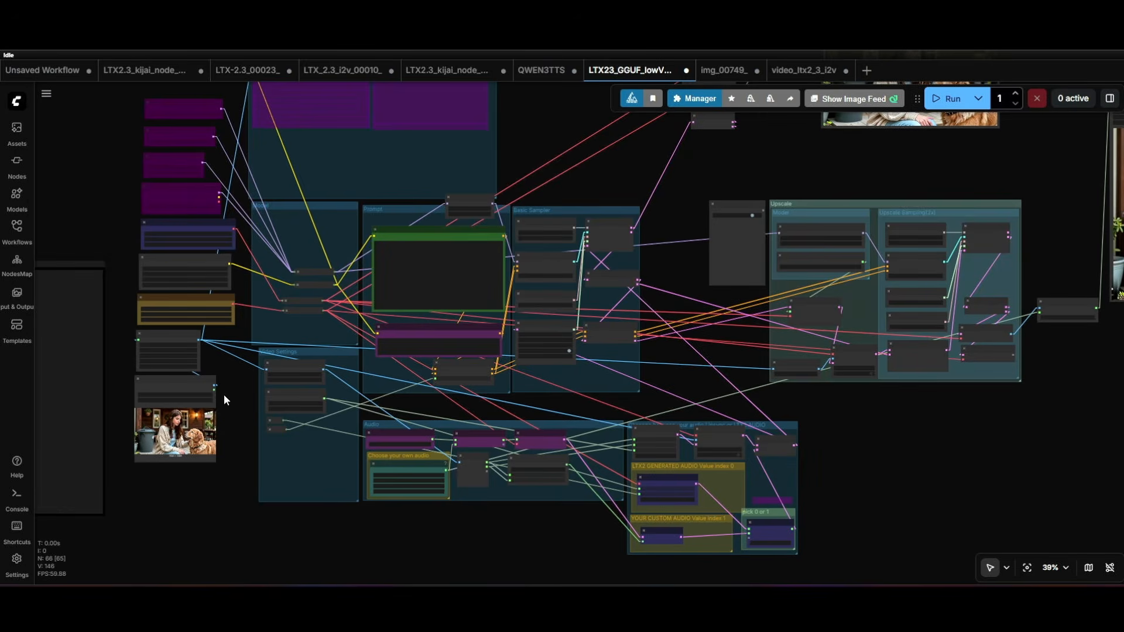
pyautogui.scroll(6, 256, 344)
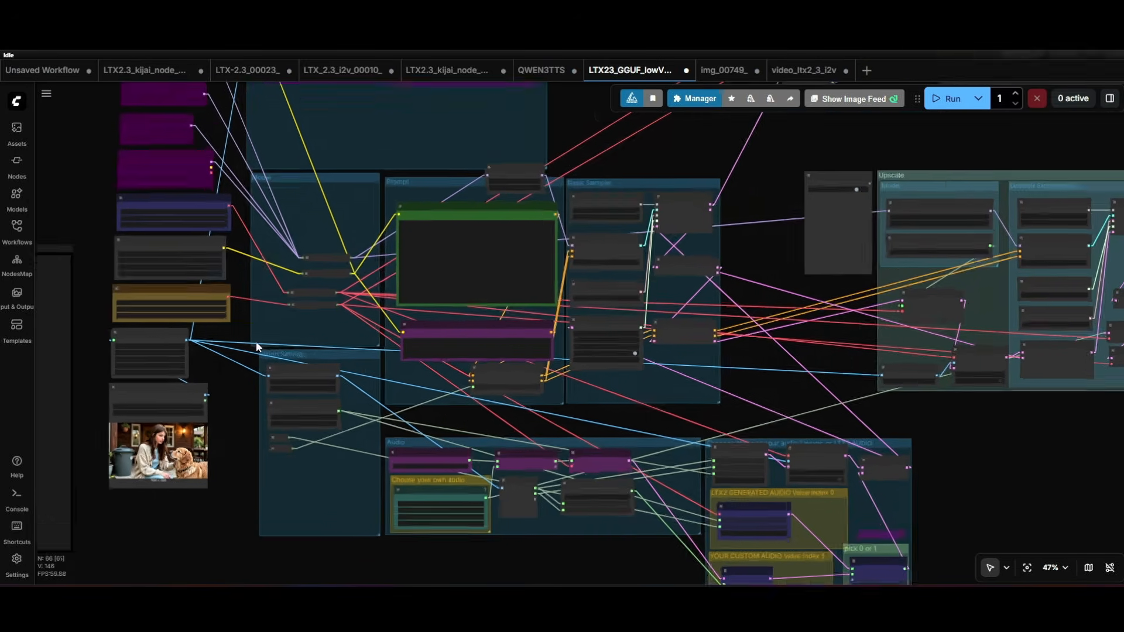
pyautogui.scroll(-4, 225, 329)
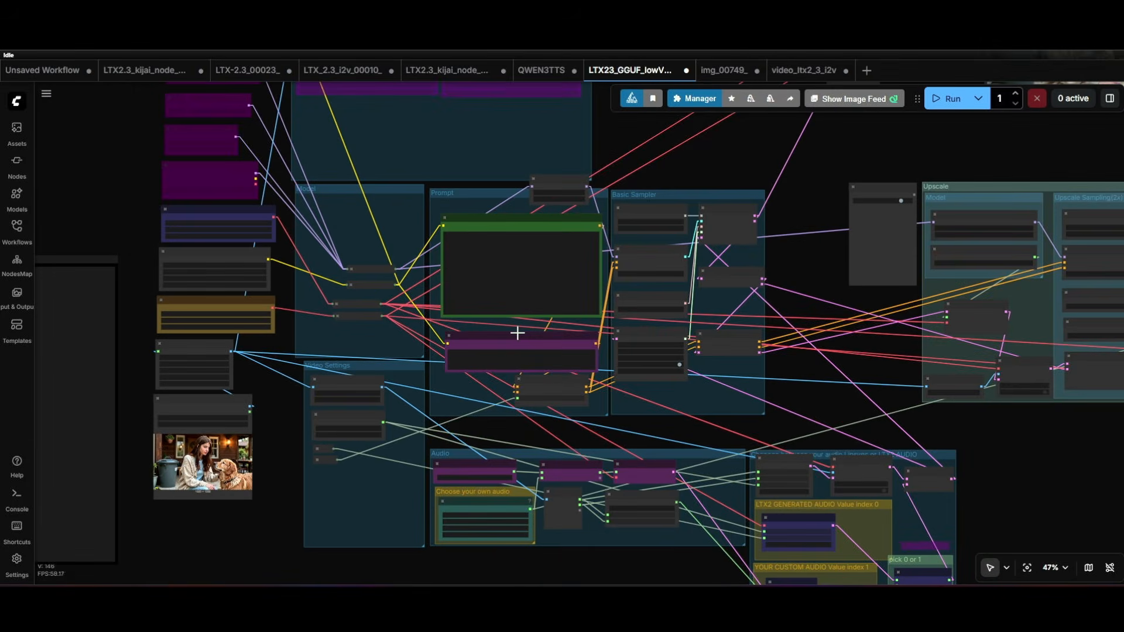
# - Disable the Upscale group through the Fast Groups Bypasser node
pyautogui.moveTo(802, 311); pyautogui.dragTo(680, 363)
pyautogui.scroll(-1, 679, 363)
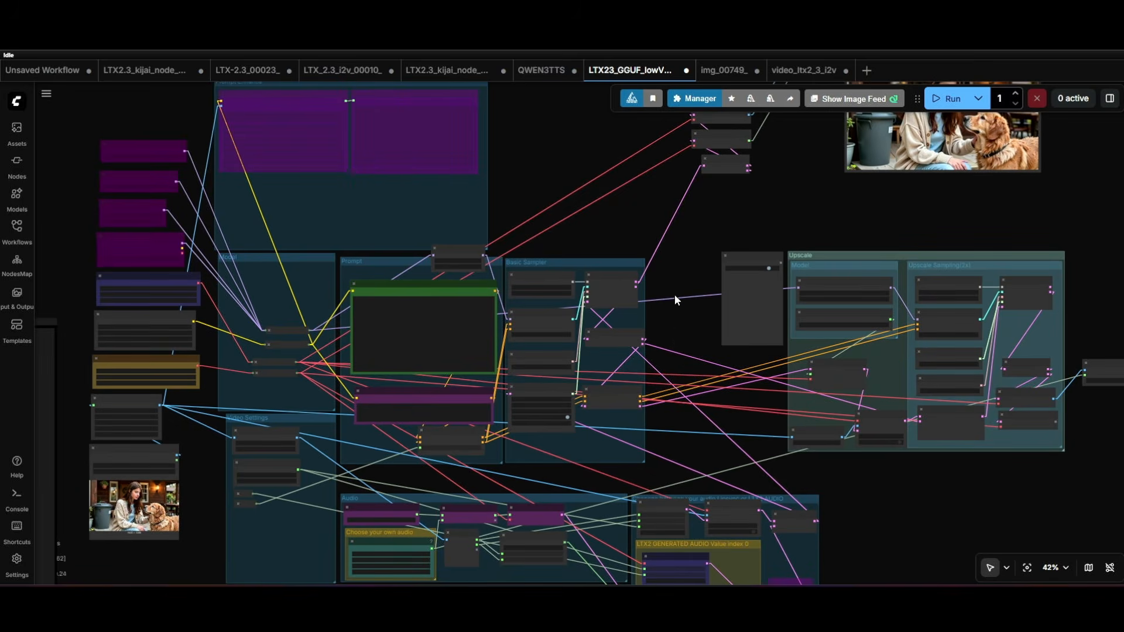
pyautogui.scroll(11, 697, 280)
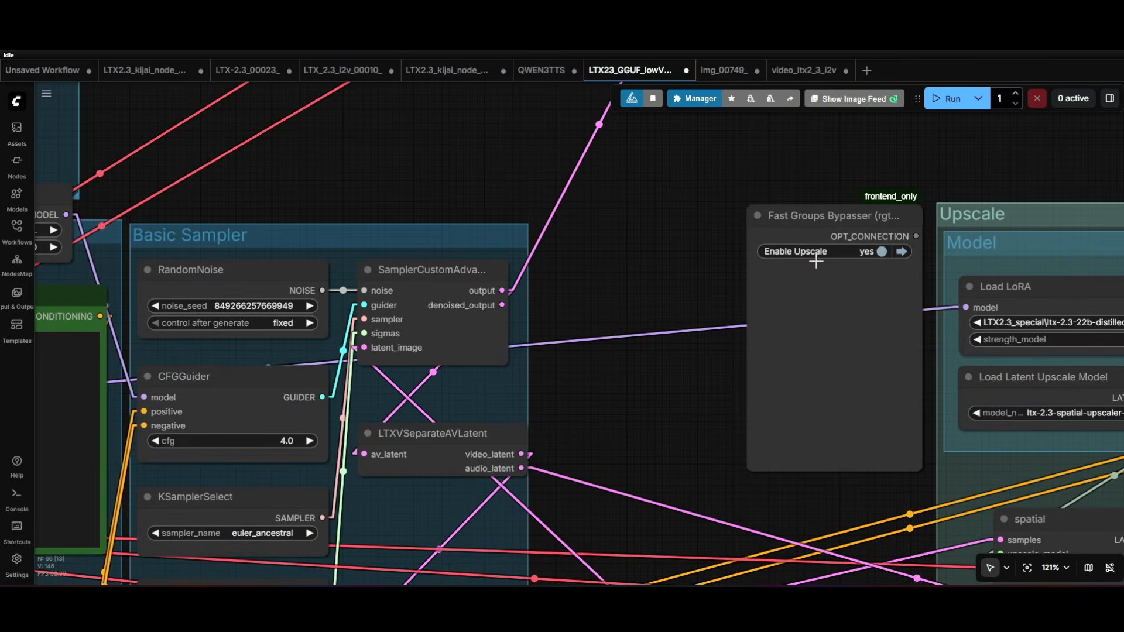
pyautogui.scroll(-5, 739, 290)
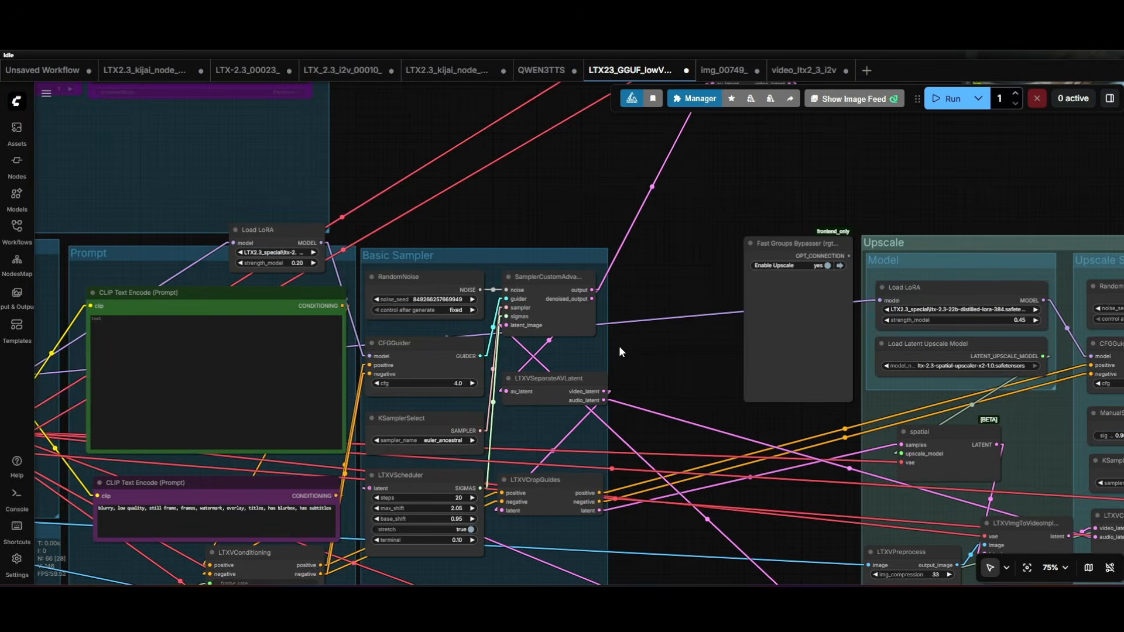
pyautogui.click(833, 266)
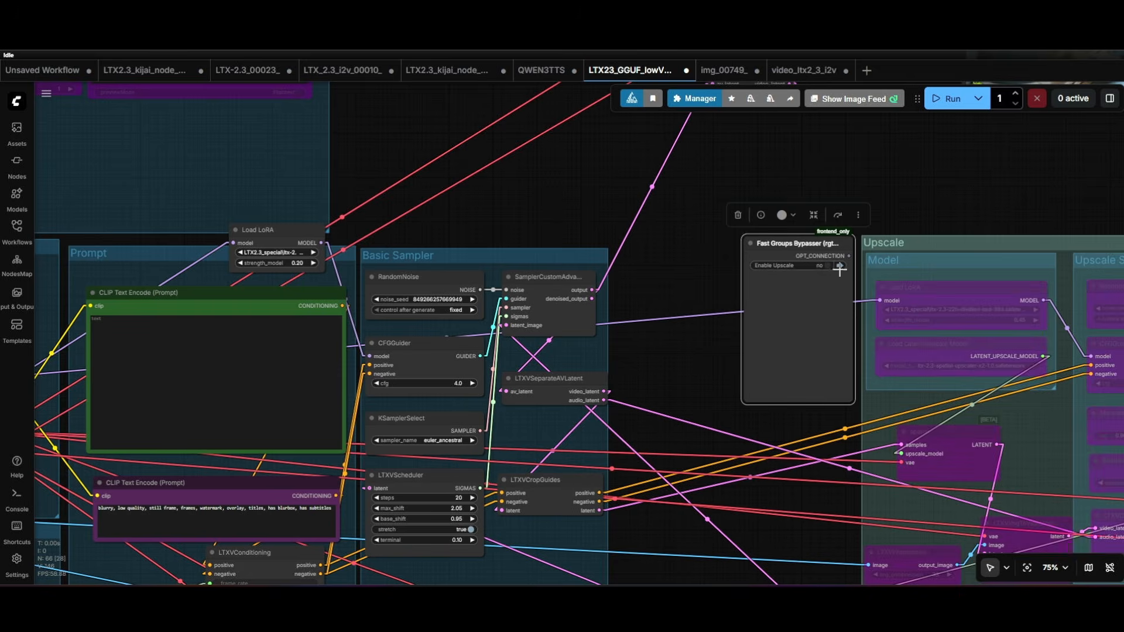
pyautogui.scroll(-7, 687, 378)
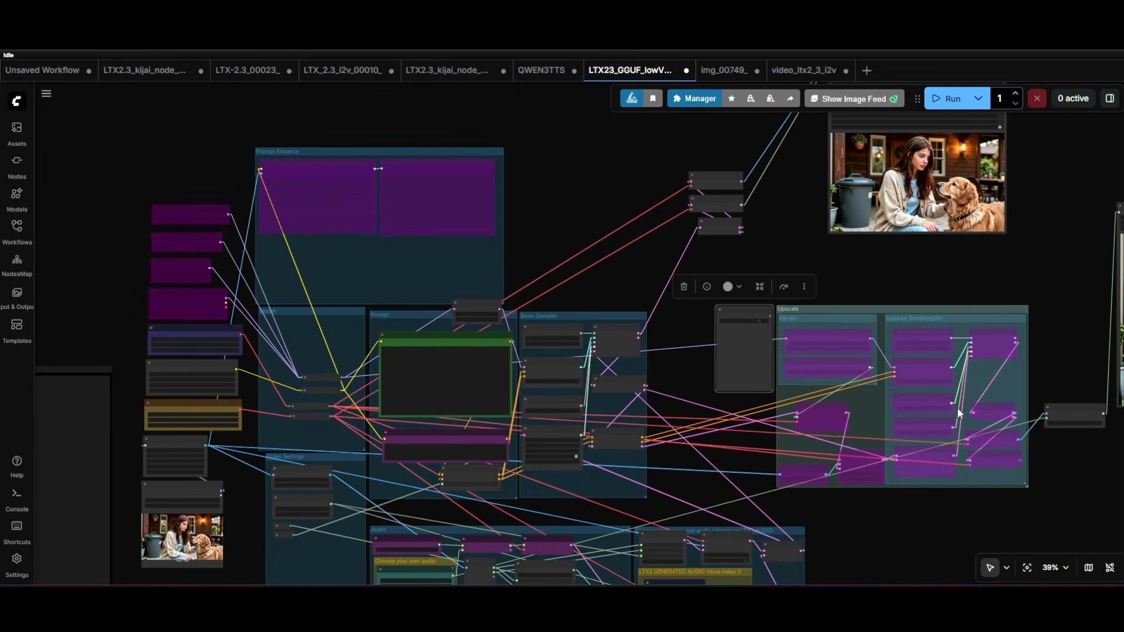
# - Check the first-pass video output, and re-enable the Upscale group through the Fast Groups Bypasser node
pyautogui.moveTo(777, 234); pyautogui.dragTo(643, 341)
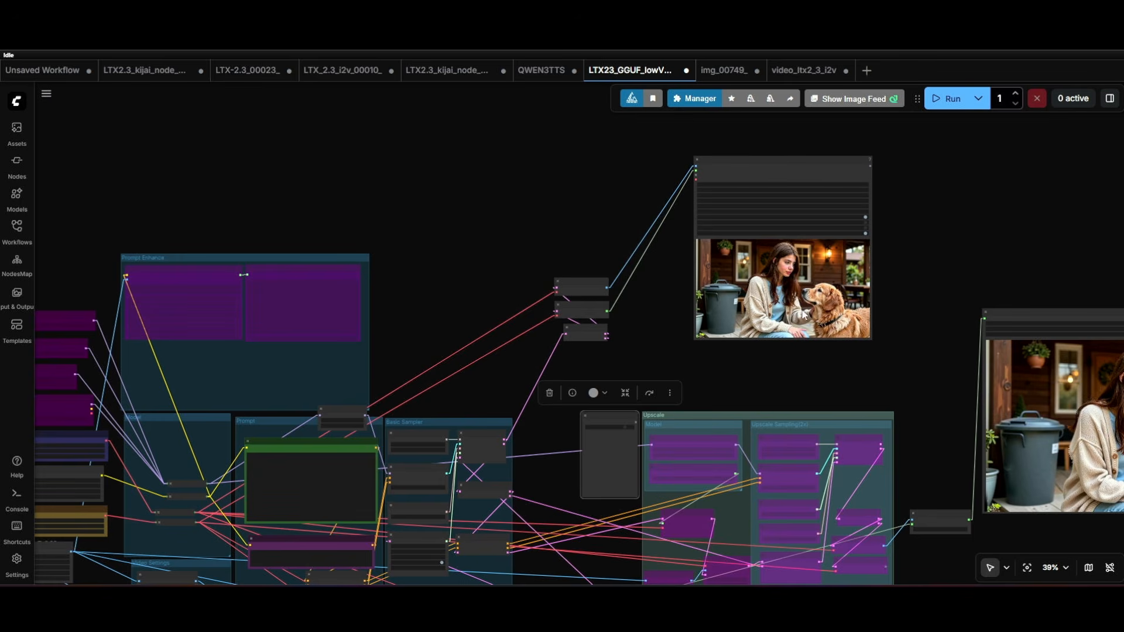
pyautogui.moveTo(524, 430); pyautogui.dragTo(583, 266)
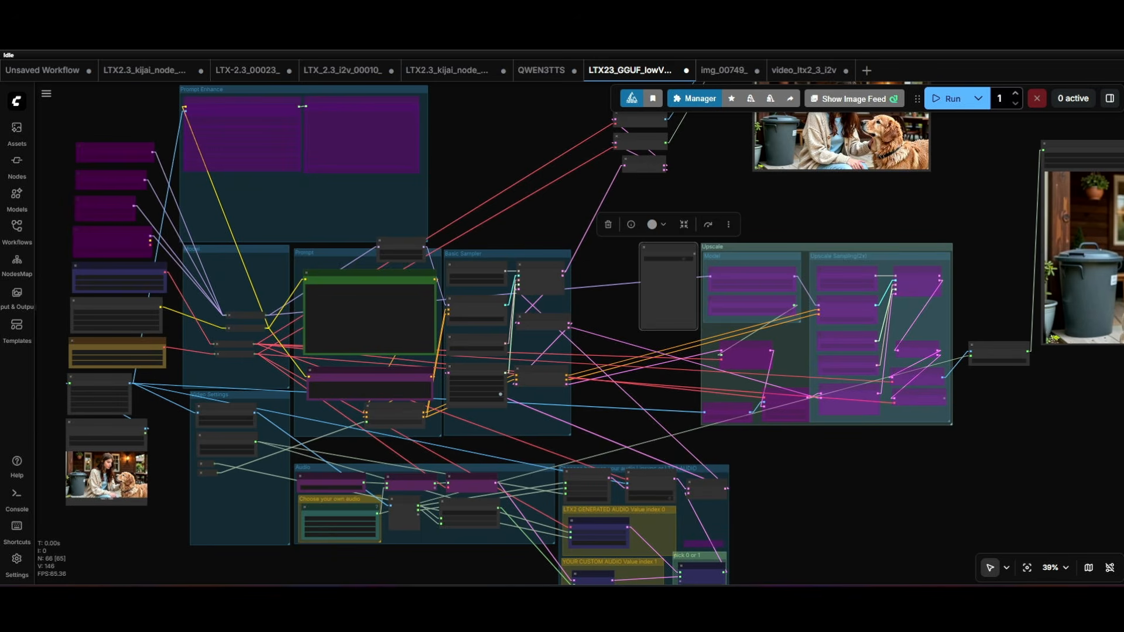
pyautogui.click(683, 261)
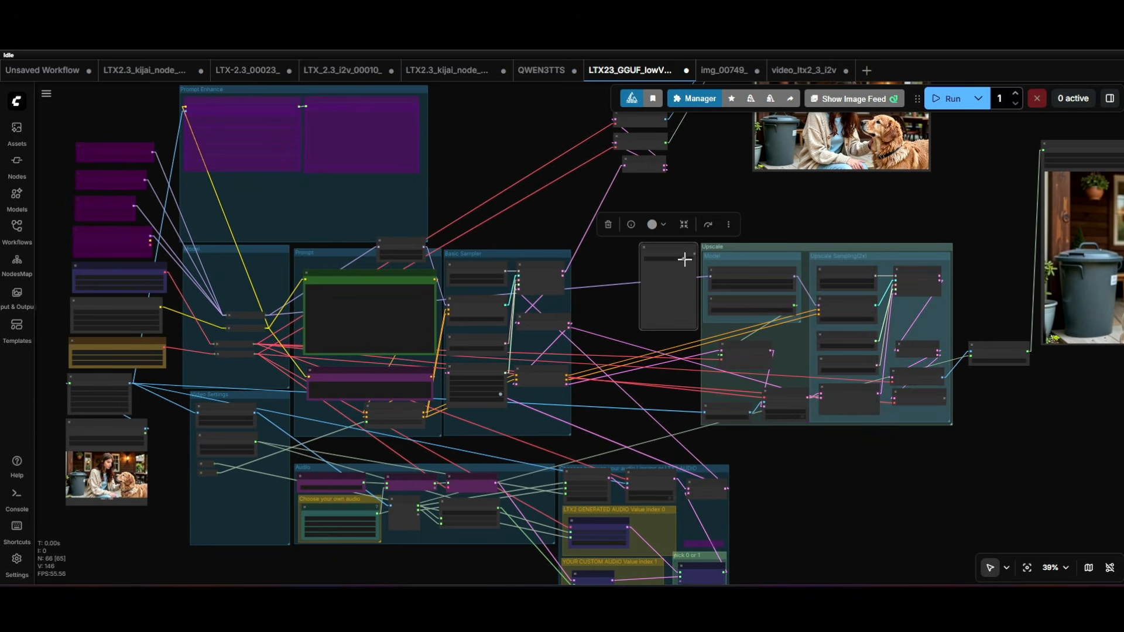